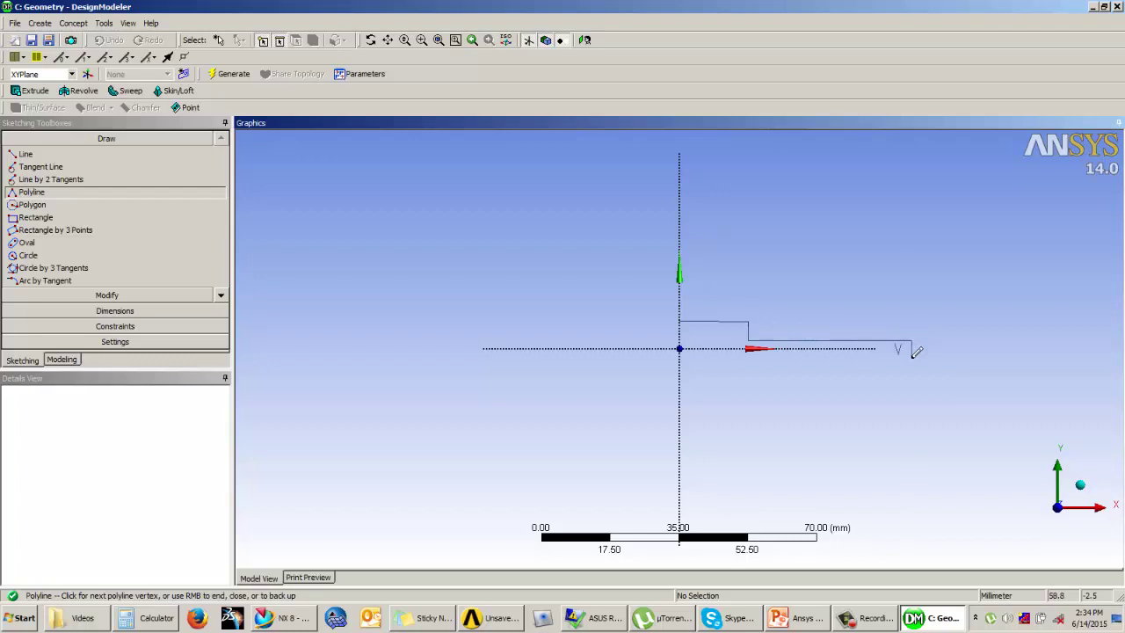
# Step: Finish the stepped polyline with a far end about 5.5 mm high and stepped lower edges back to the vertical axis, and close it
pyautogui.click(912, 357)
pyautogui.click(865, 367)
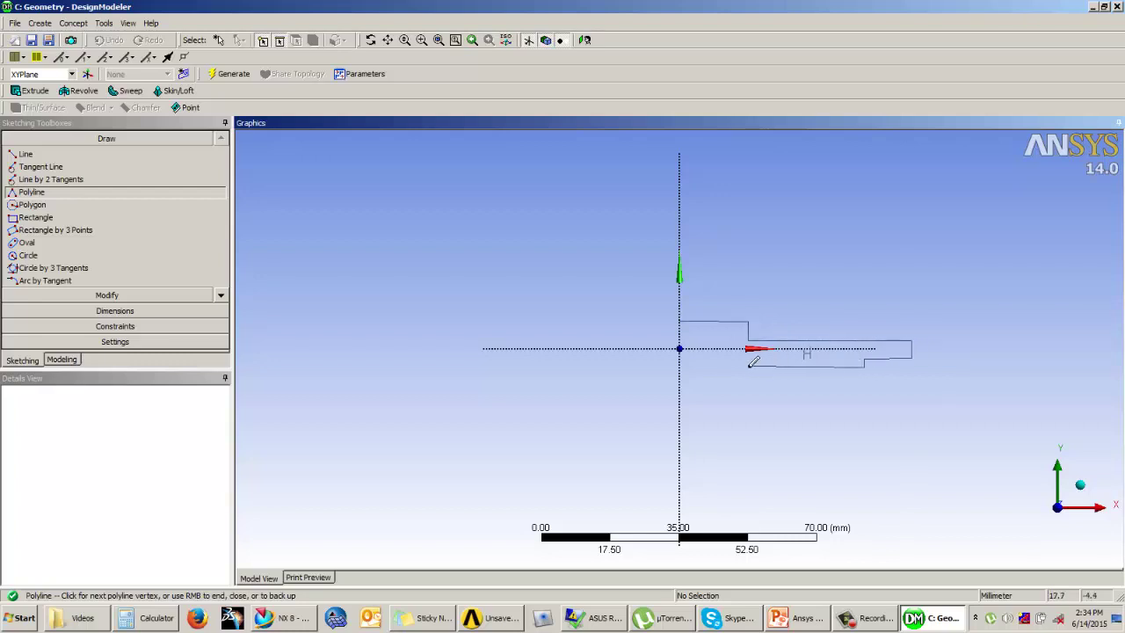
pyautogui.click(748, 367)
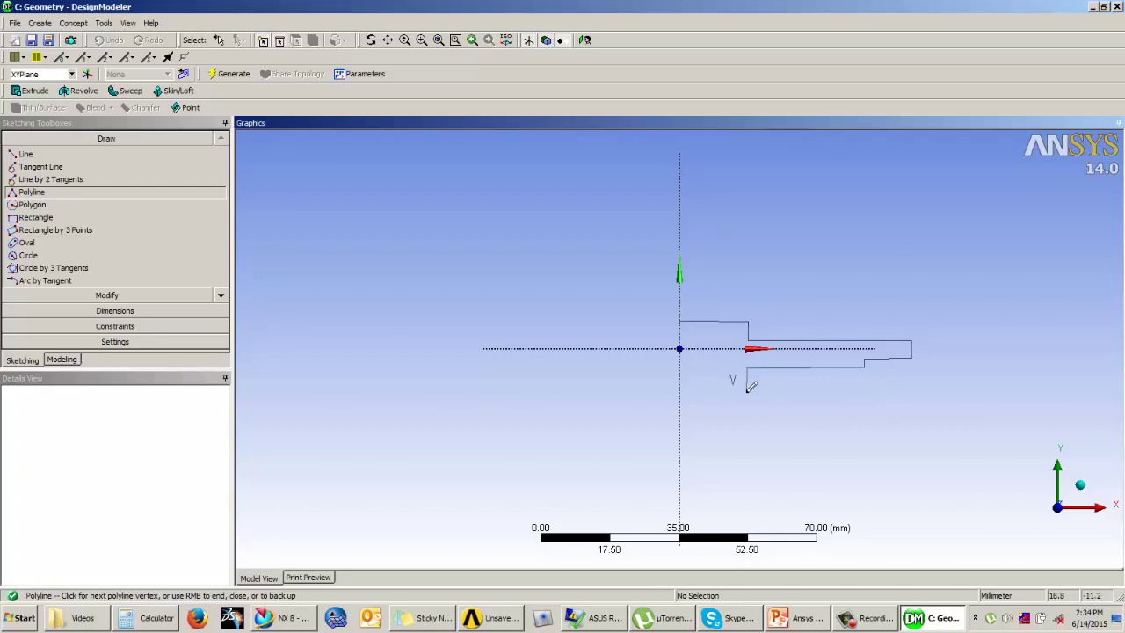
pyautogui.click(748, 393)
pyautogui.click(679, 393)
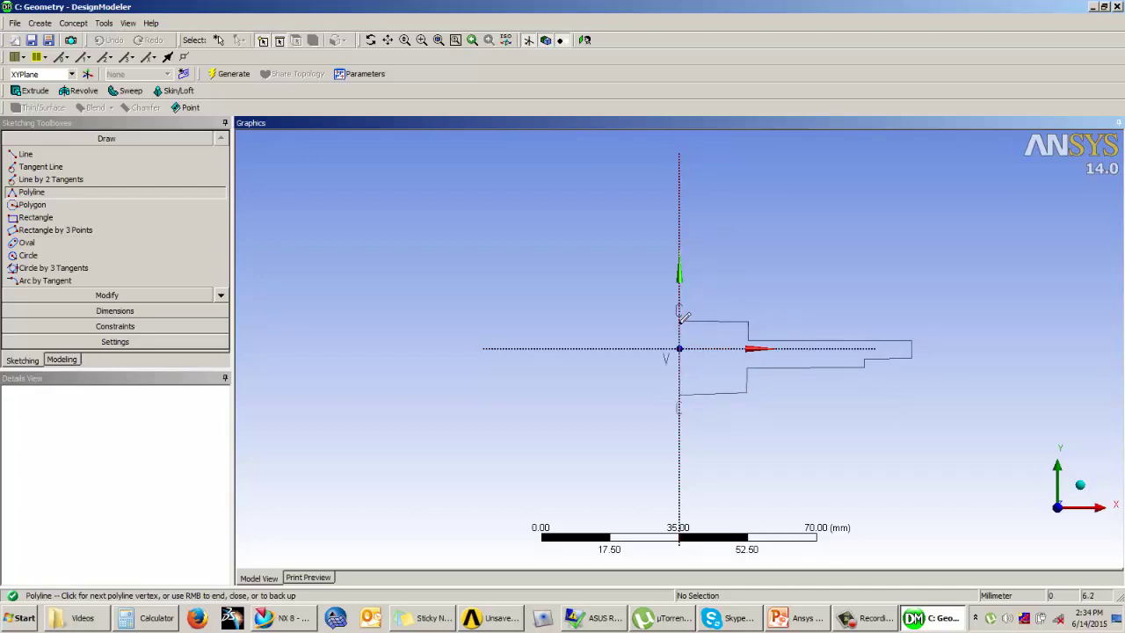
pyautogui.rightClick(677, 320)
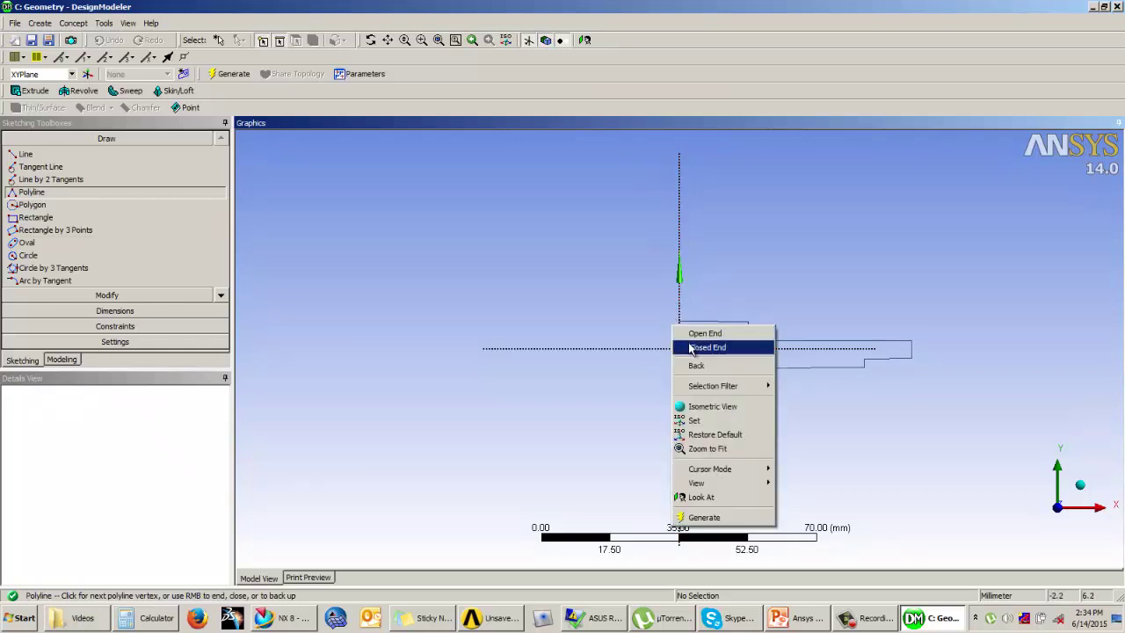
pyautogui.click(696, 344)
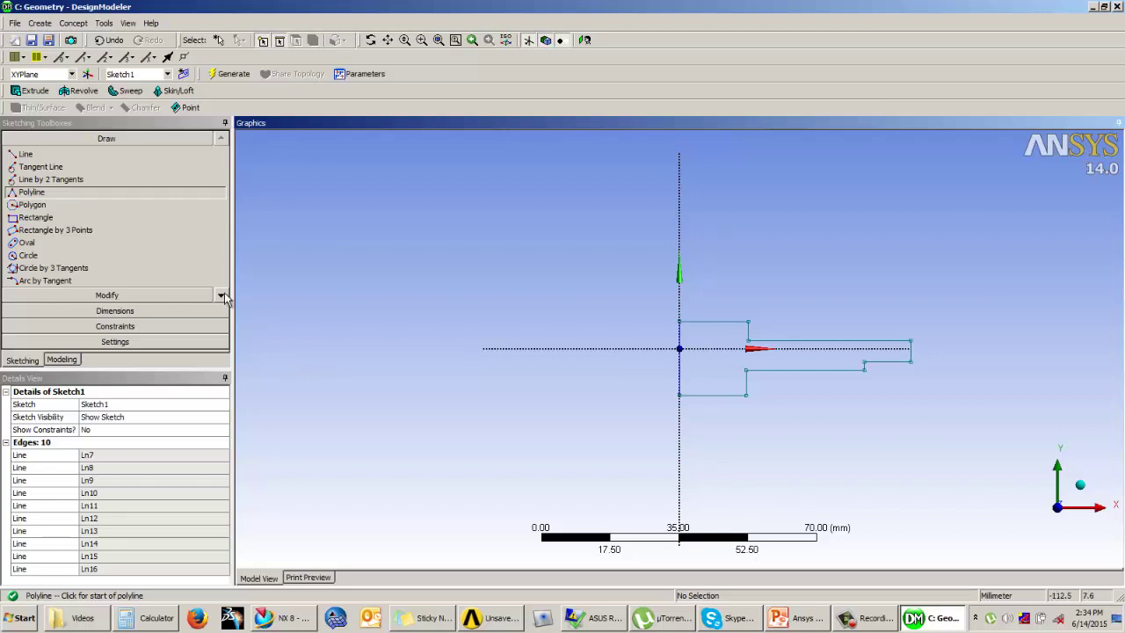
# Step: Dimension the wide block's upper horizontal edge and the height of the profile's far right end
pyautogui.click(95, 310)
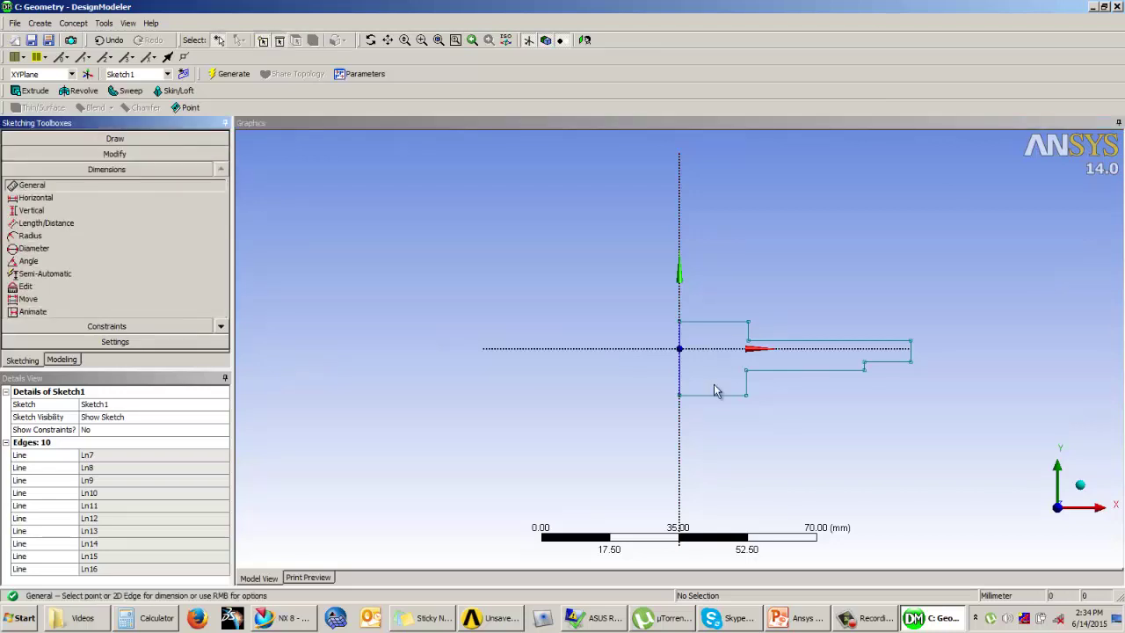
pyautogui.click(717, 323)
pyautogui.click(735, 274)
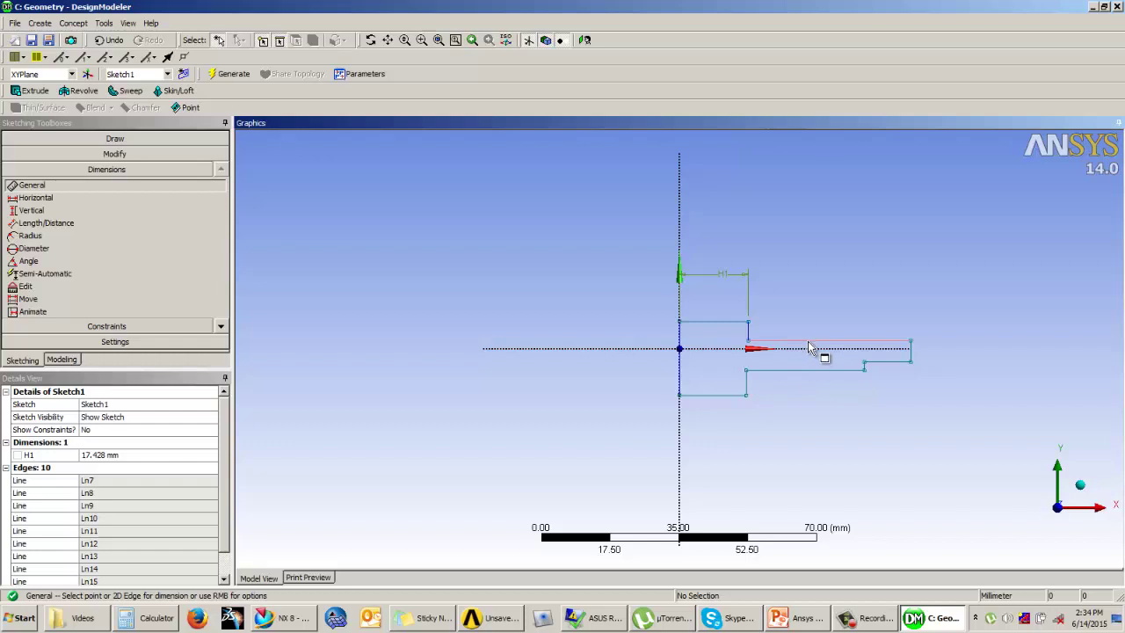
pyautogui.click(912, 352)
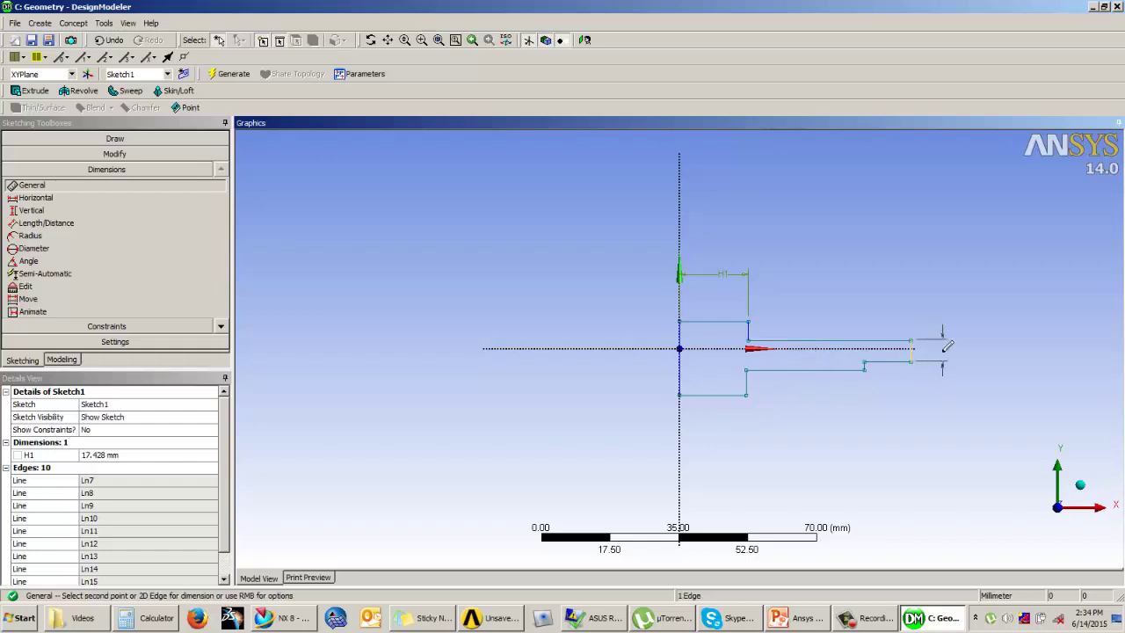
pyautogui.click(946, 347)
# Step: Add distance dimensions between the arm's upper and lower long edges and from the vertical-axis edge to the far right end
pyautogui.click(79, 223)
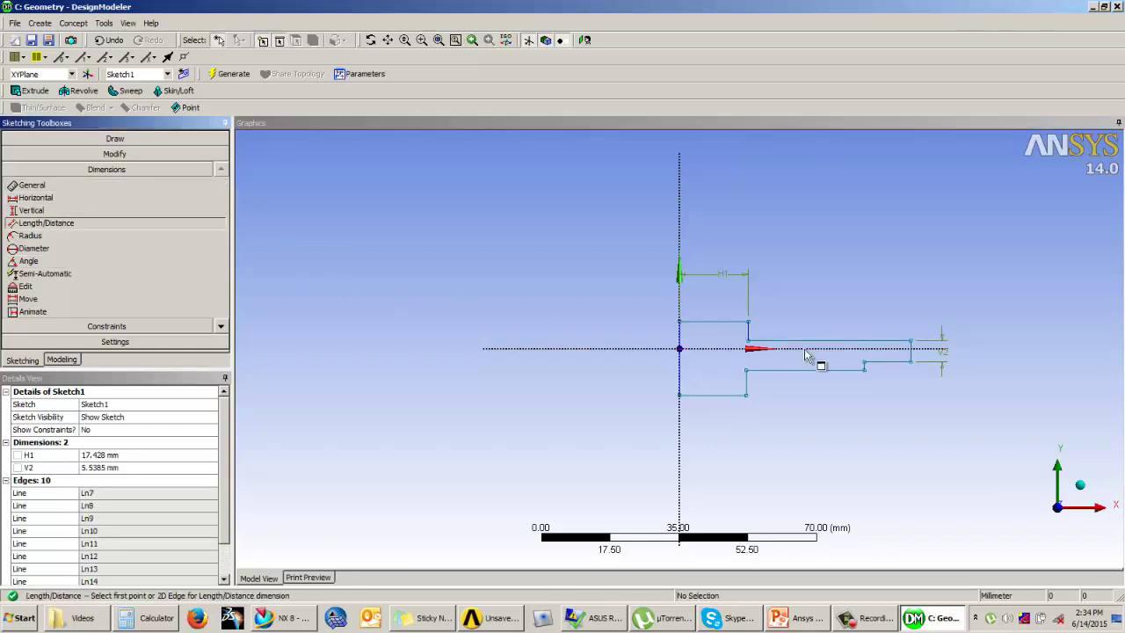
pyautogui.click(849, 346)
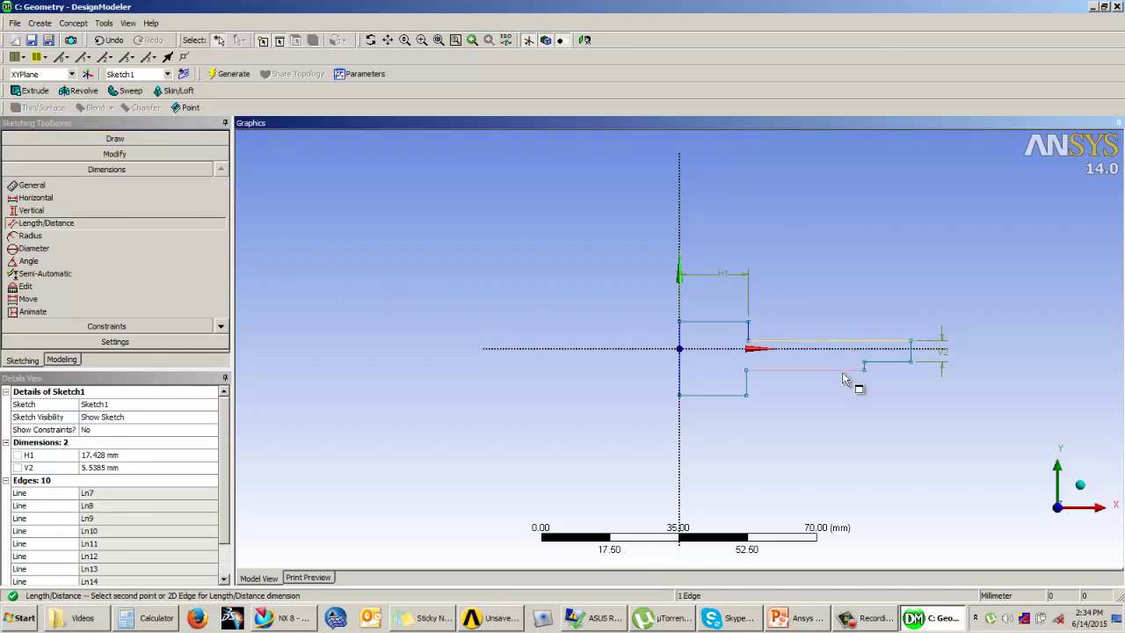
pyautogui.click(844, 378)
pyautogui.click(1002, 378)
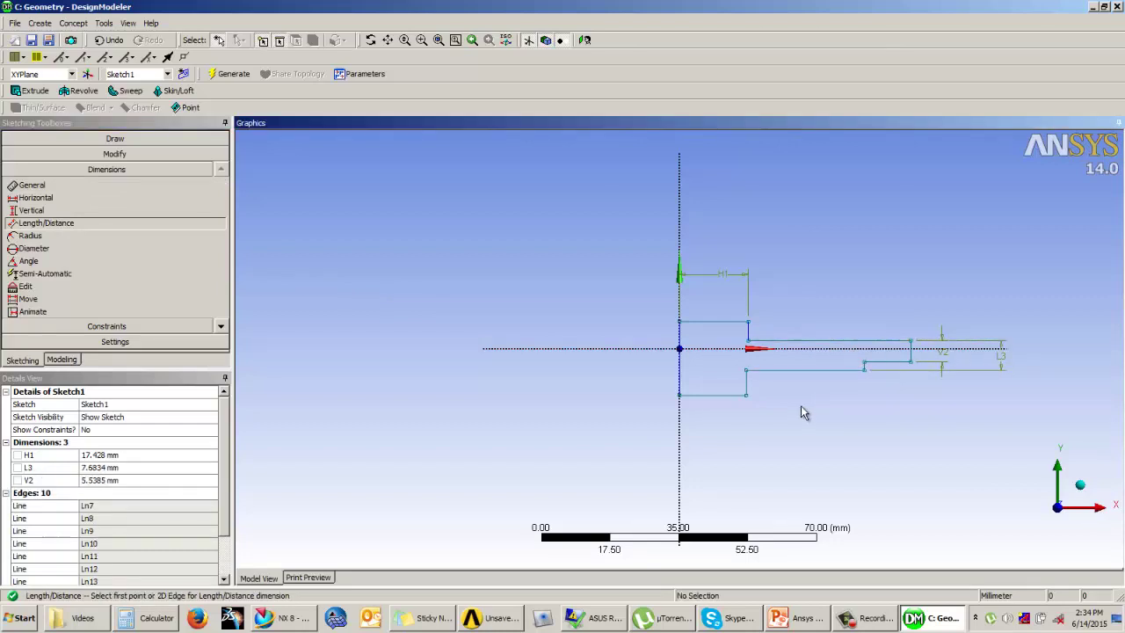
pyautogui.click(684, 345)
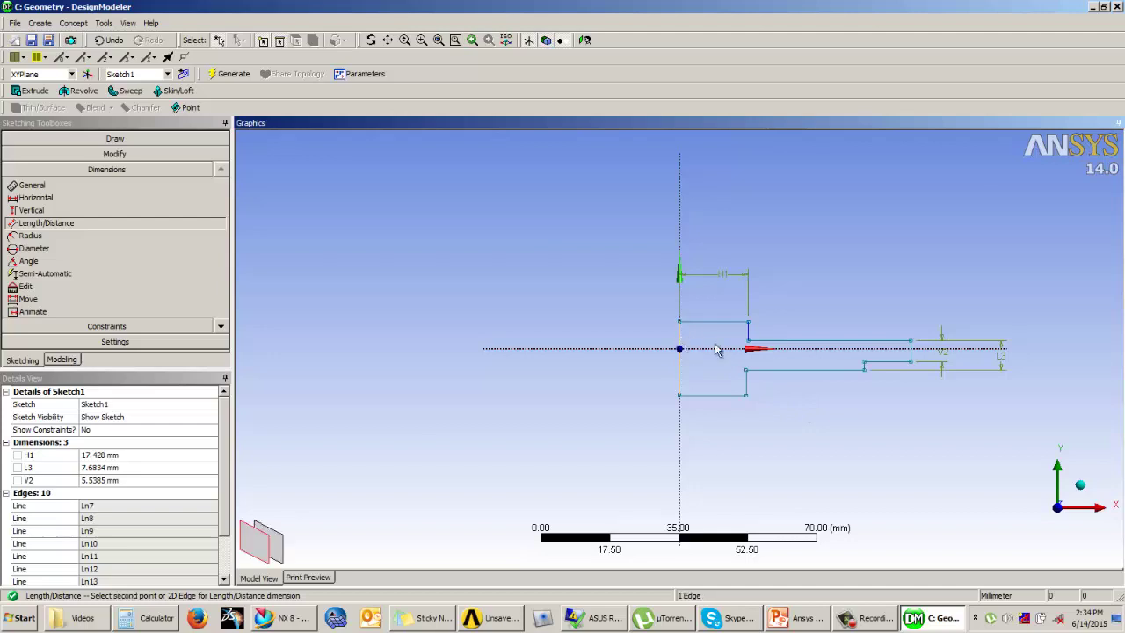
pyautogui.click(915, 360)
pyautogui.click(875, 232)
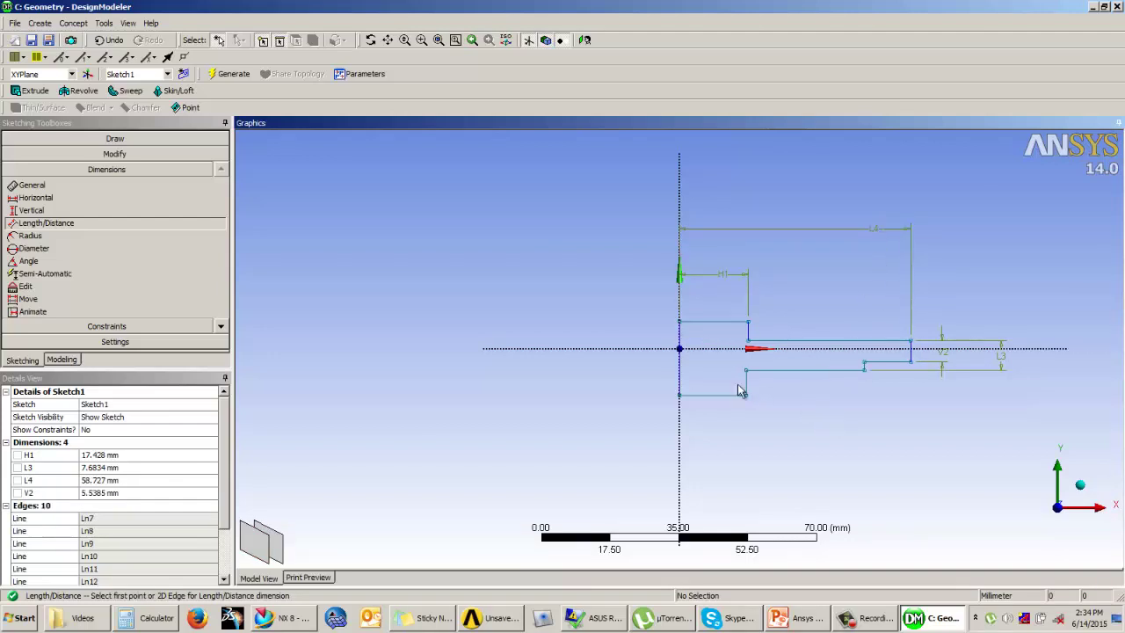
# Step: Add a distance dimension from the vertical-axis edge to the small vertical step on the arm's underside
pyautogui.click(683, 388)
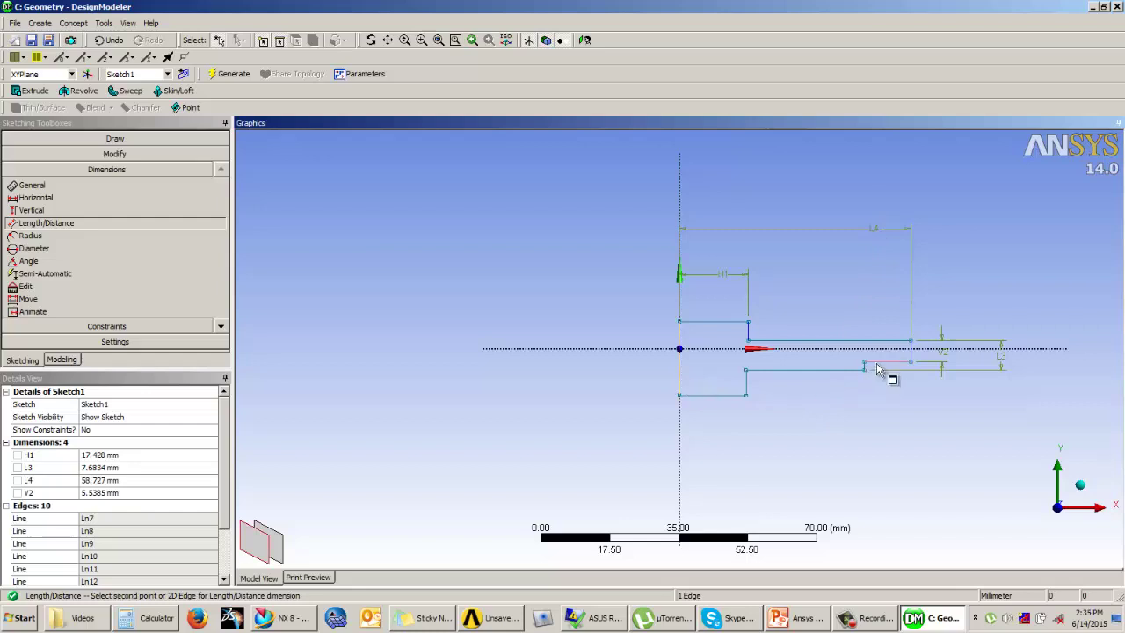
pyautogui.scroll(5, 880, 368)
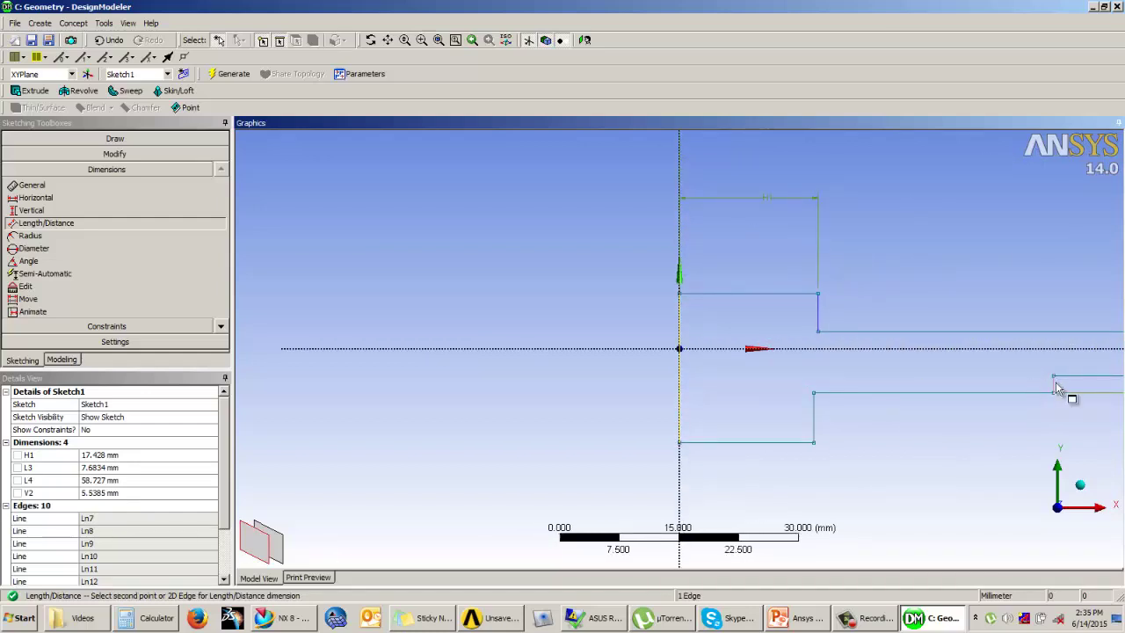
pyautogui.click(1056, 383)
pyautogui.scroll(-1, 876, 440)
pyautogui.click(870, 479)
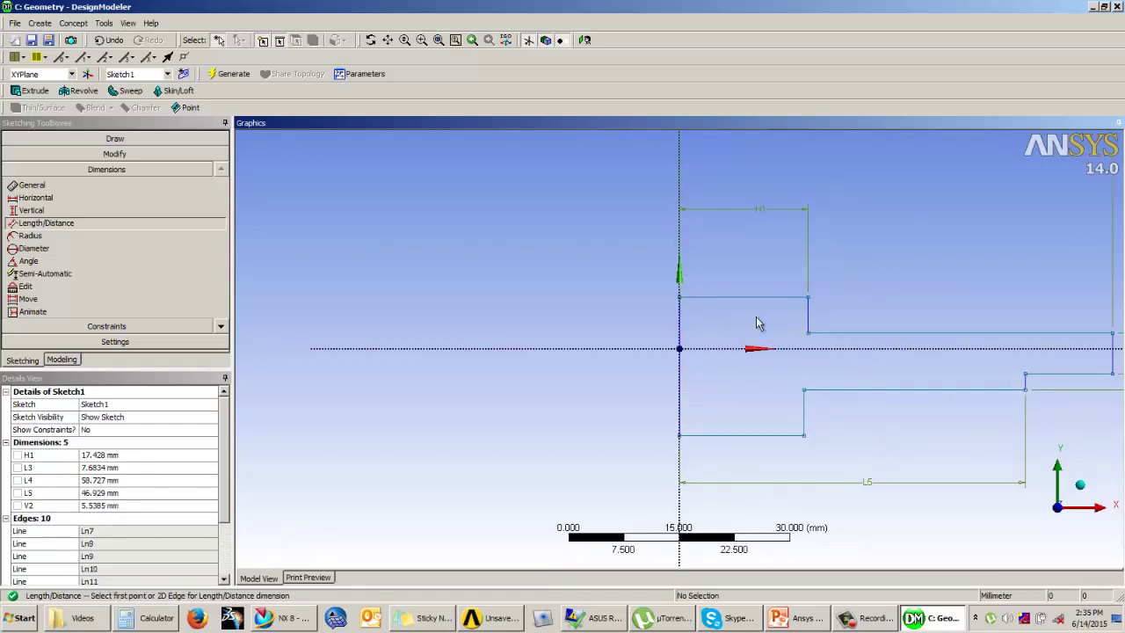
# Step: Apply an Equal Length constraint to the wide block's upper and lower horizontal edges
pyautogui.scroll(-2, 747, 321)
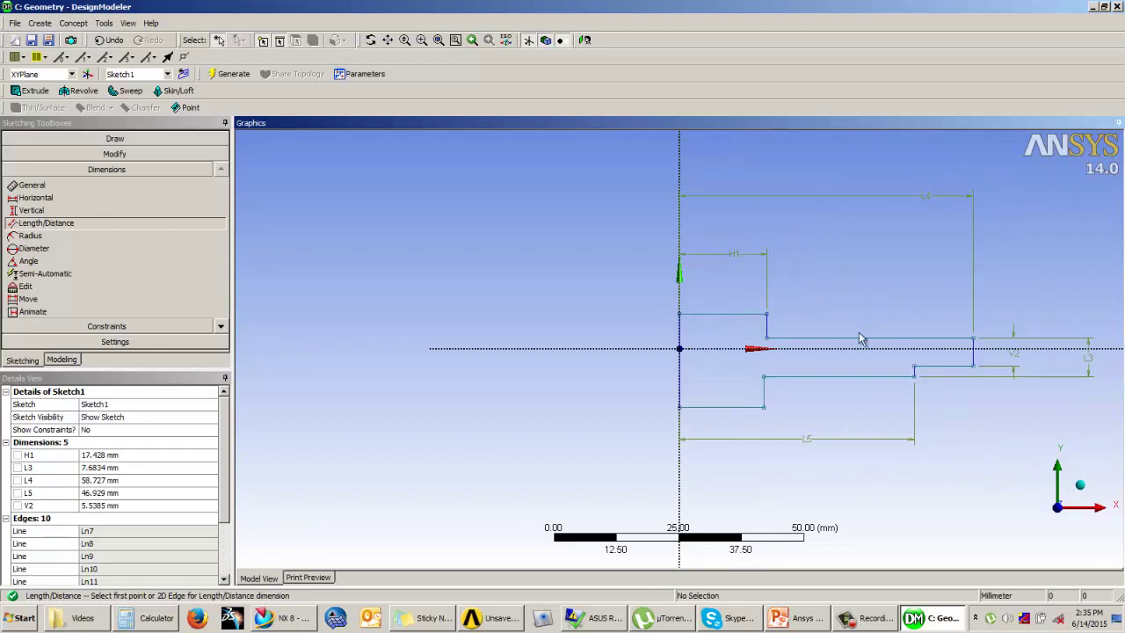
pyautogui.click(126, 327)
pyautogui.scroll(-2, 68, 343)
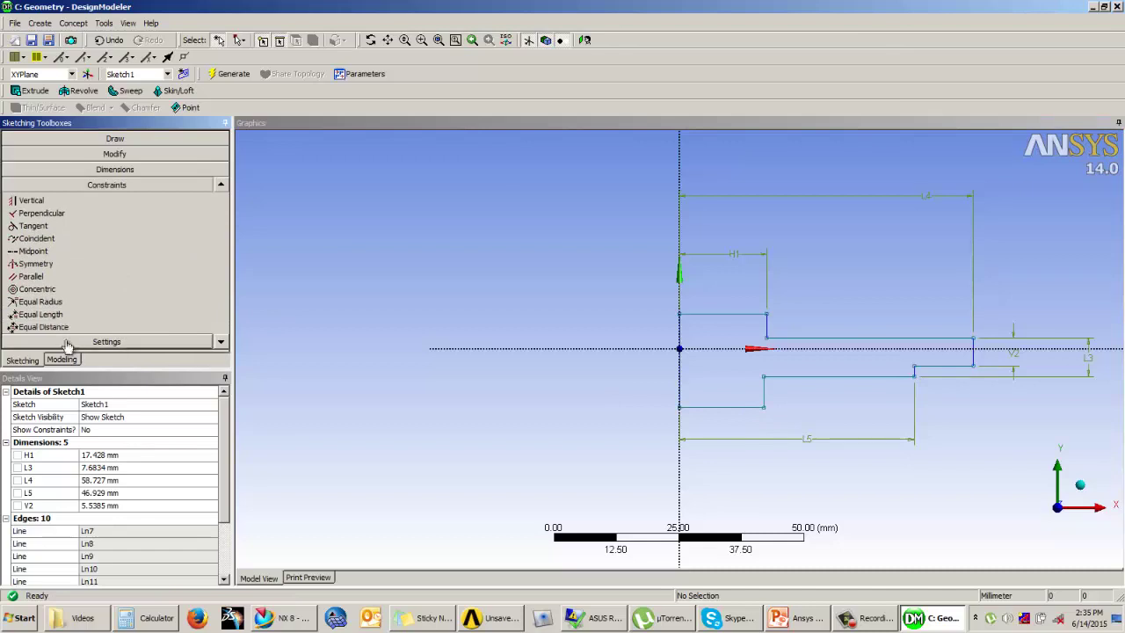
pyautogui.click(42, 313)
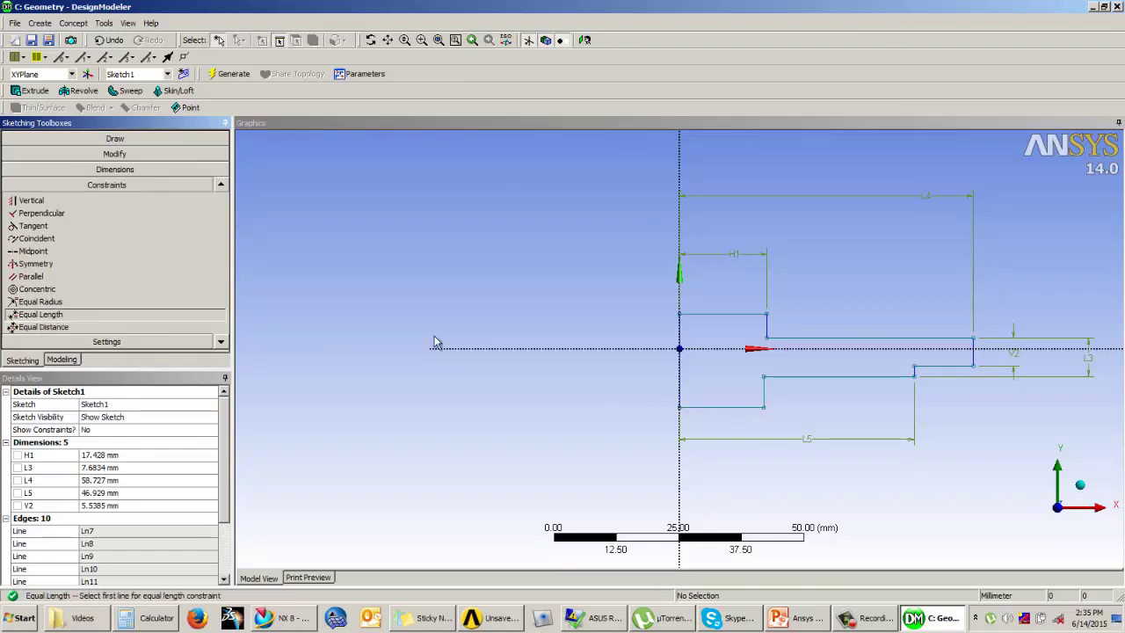
pyautogui.click(741, 317)
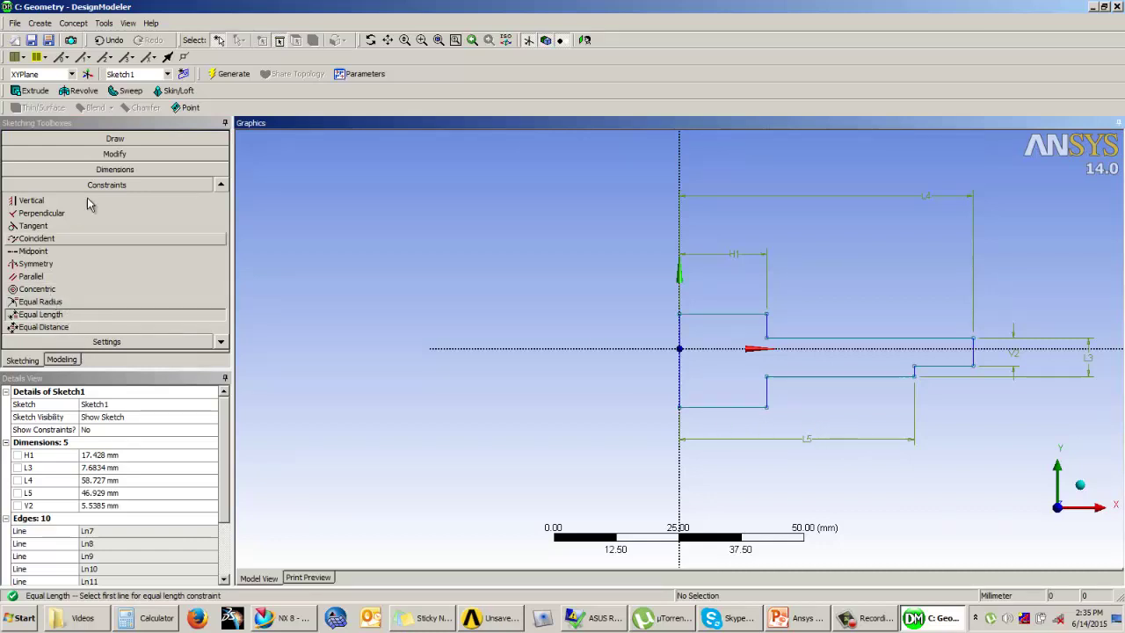
# Step: Set the wide block's horizontal dimension H1 to 28 mm
pyautogui.click(99, 455)
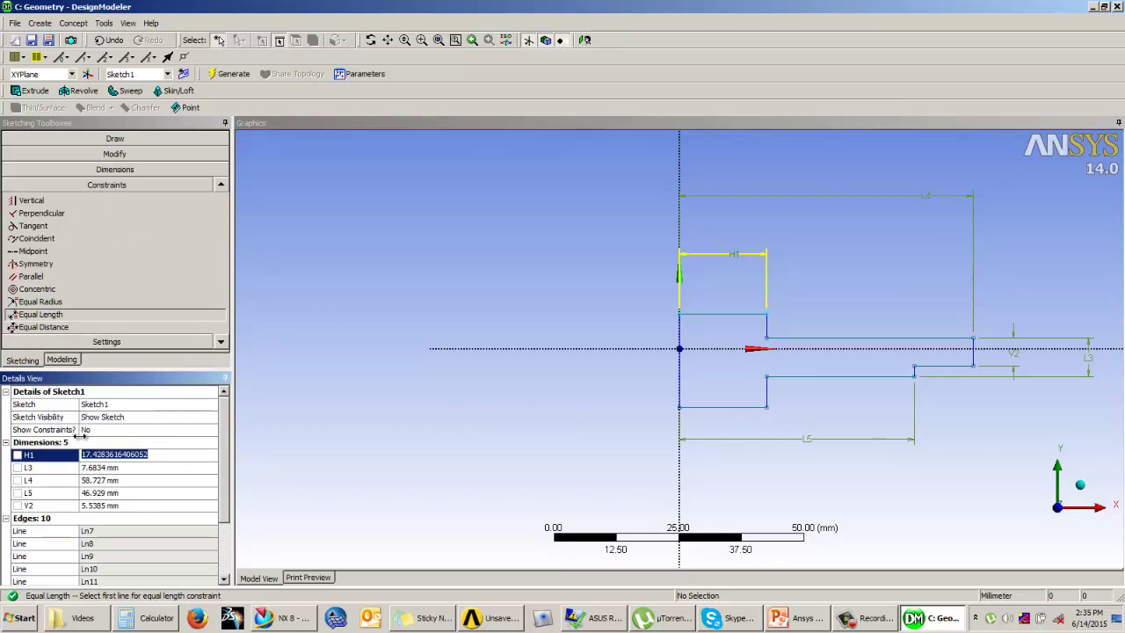
pyautogui.write('28')
pyautogui.press('Return')
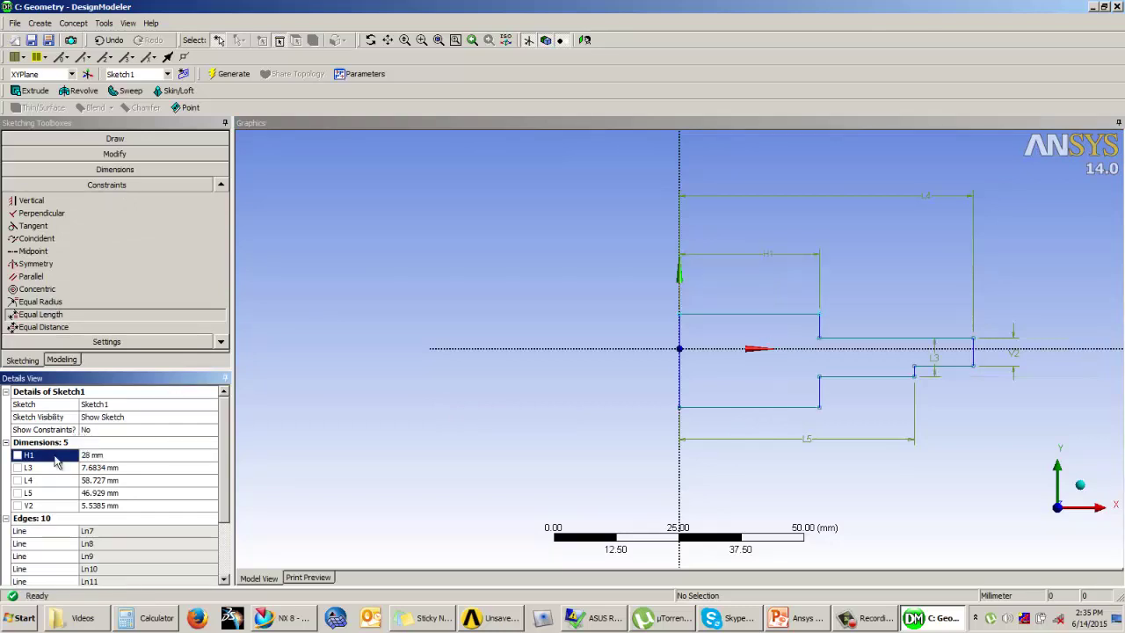
pyautogui.scroll(1, 361, 268)
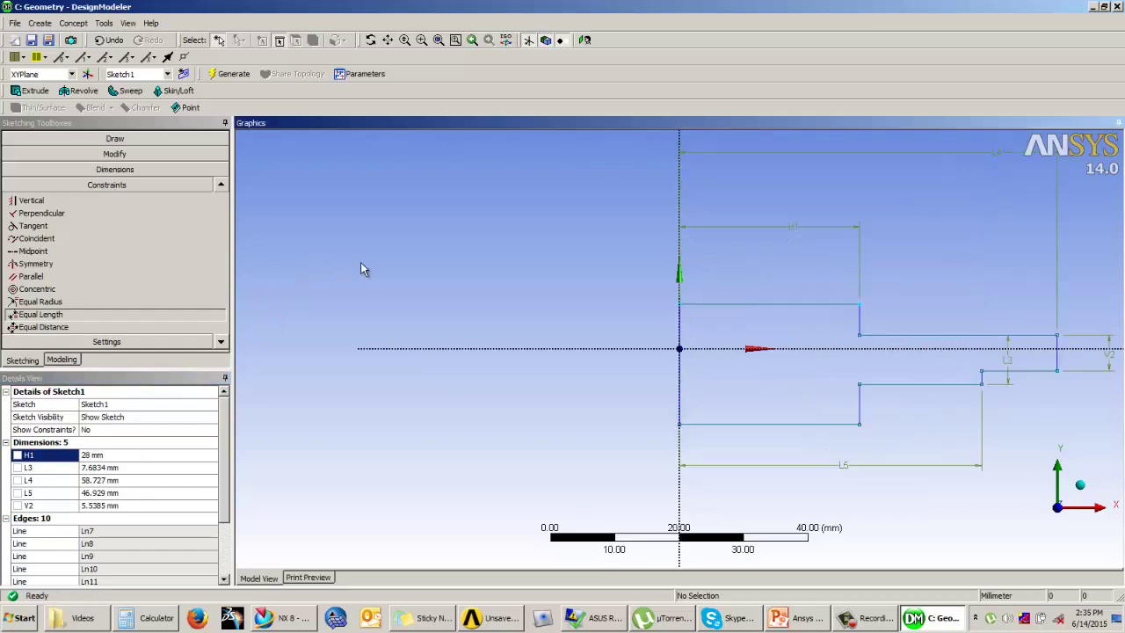
pyautogui.scroll(-2, 576, 308)
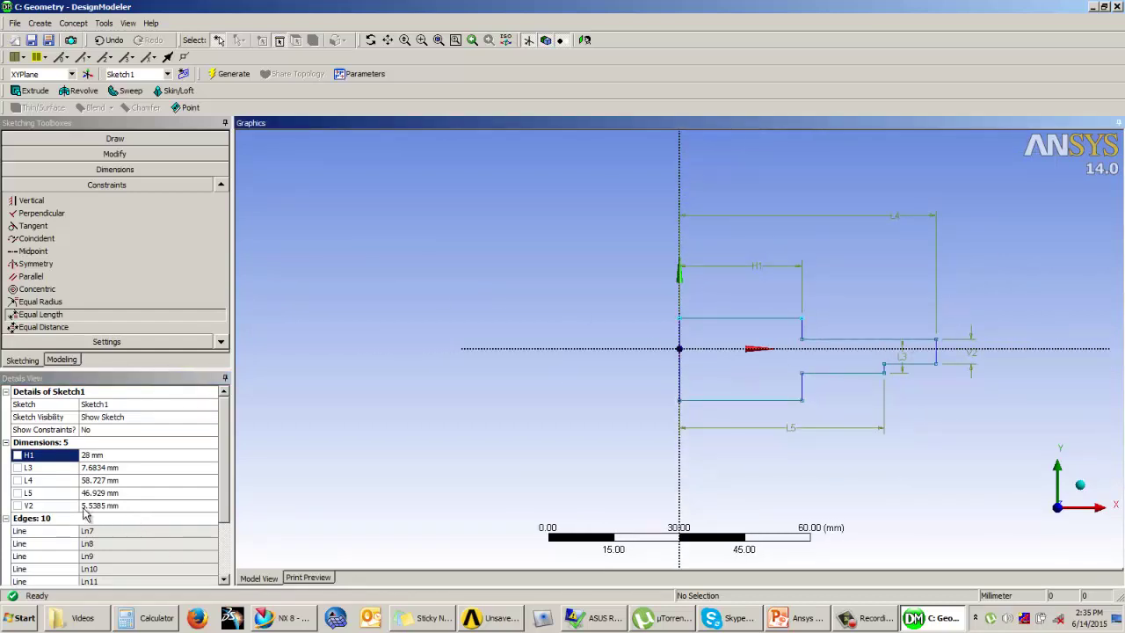
# Step: Set the overall length L4 to 87.5 mm and the distance L5 to the underside step to 67.5 mm
pyautogui.click(98, 480)
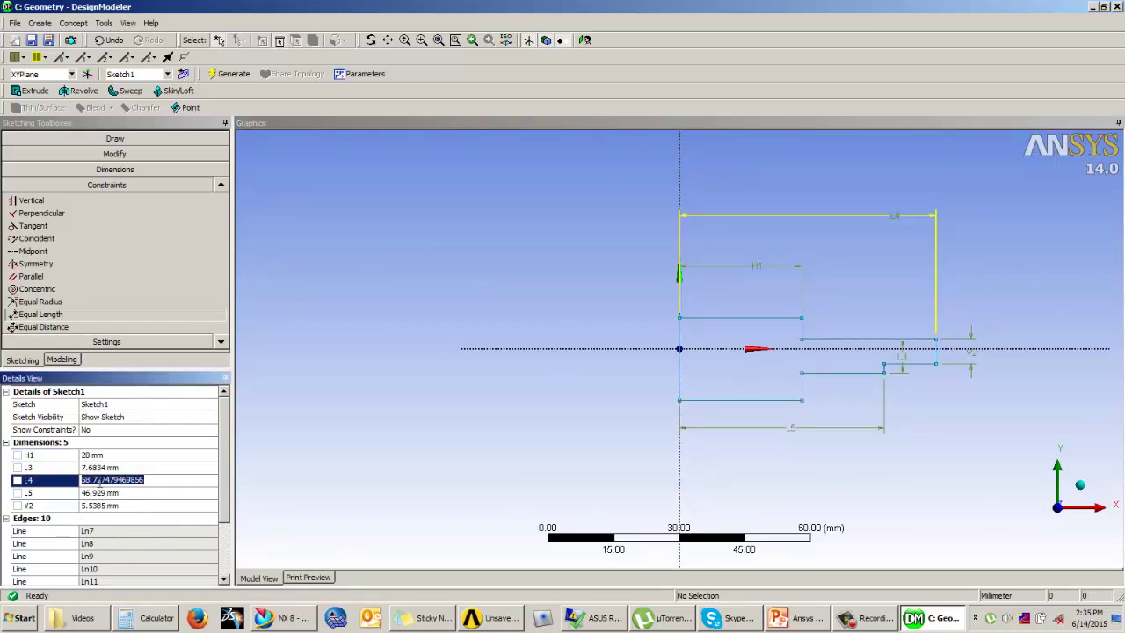
pyautogui.write('87.')
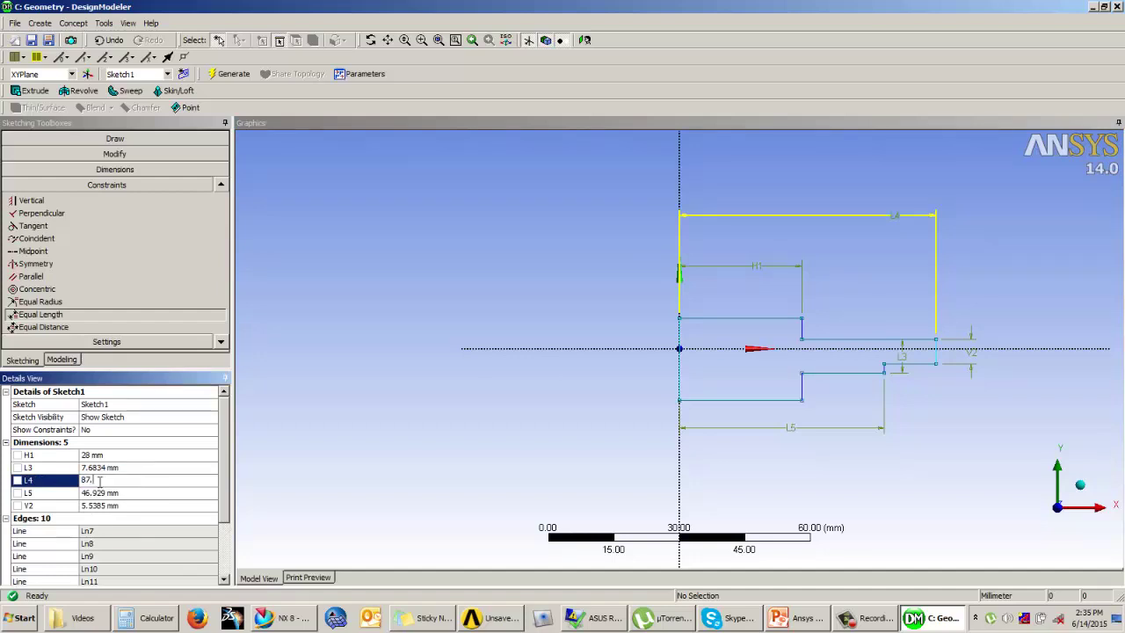
pyautogui.write('5')
pyautogui.press('Return')
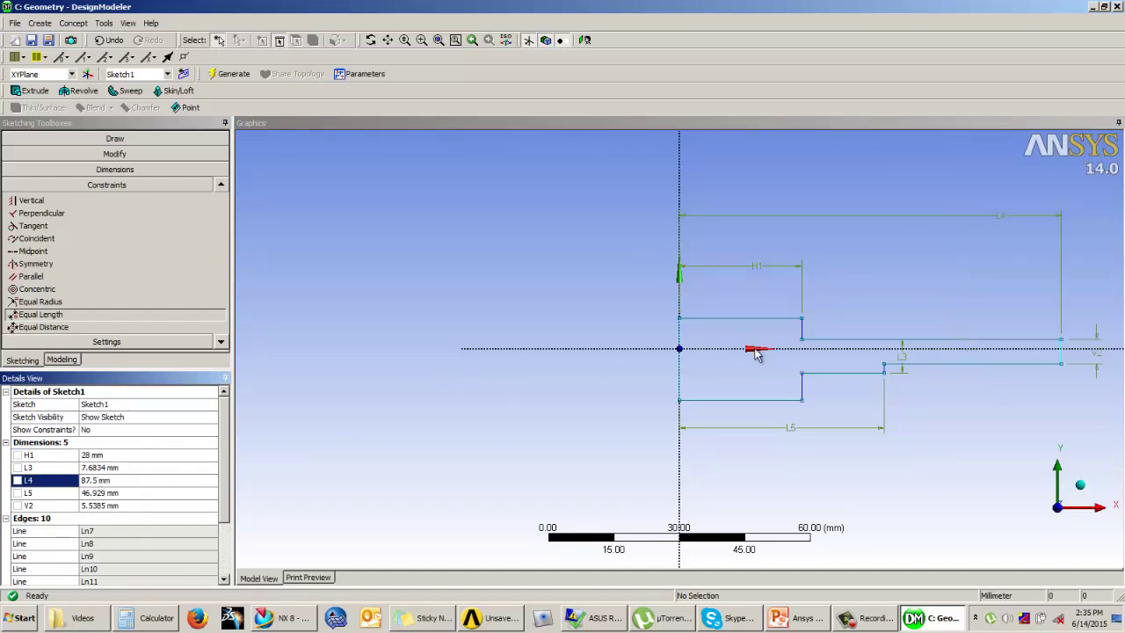
pyautogui.click(106, 493)
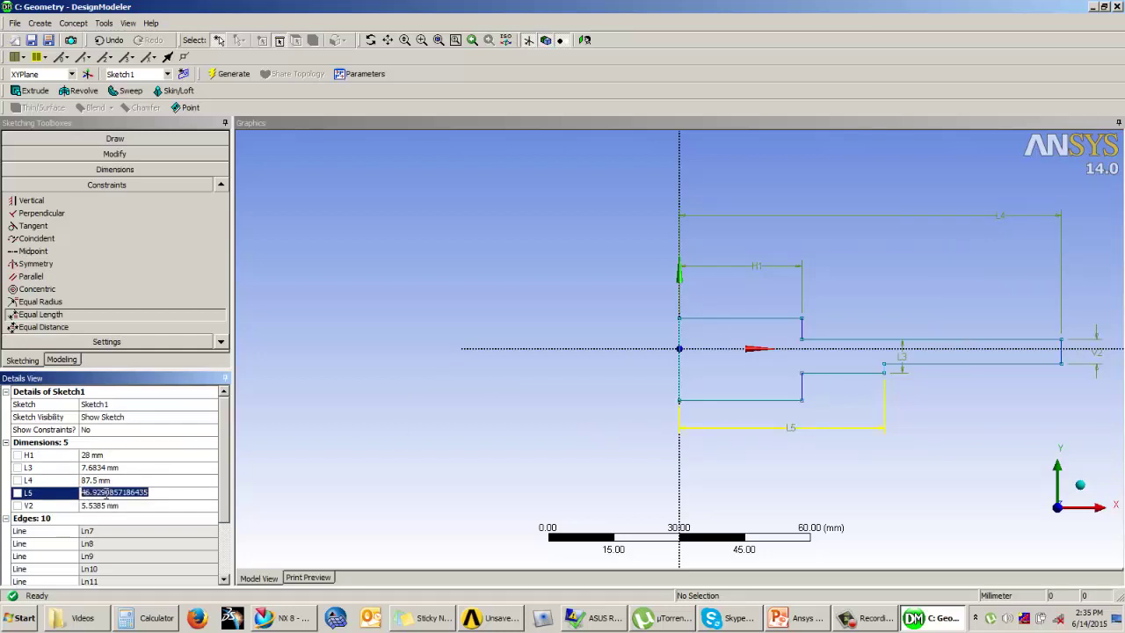
pyautogui.write('67.5')
pyautogui.press('Return')
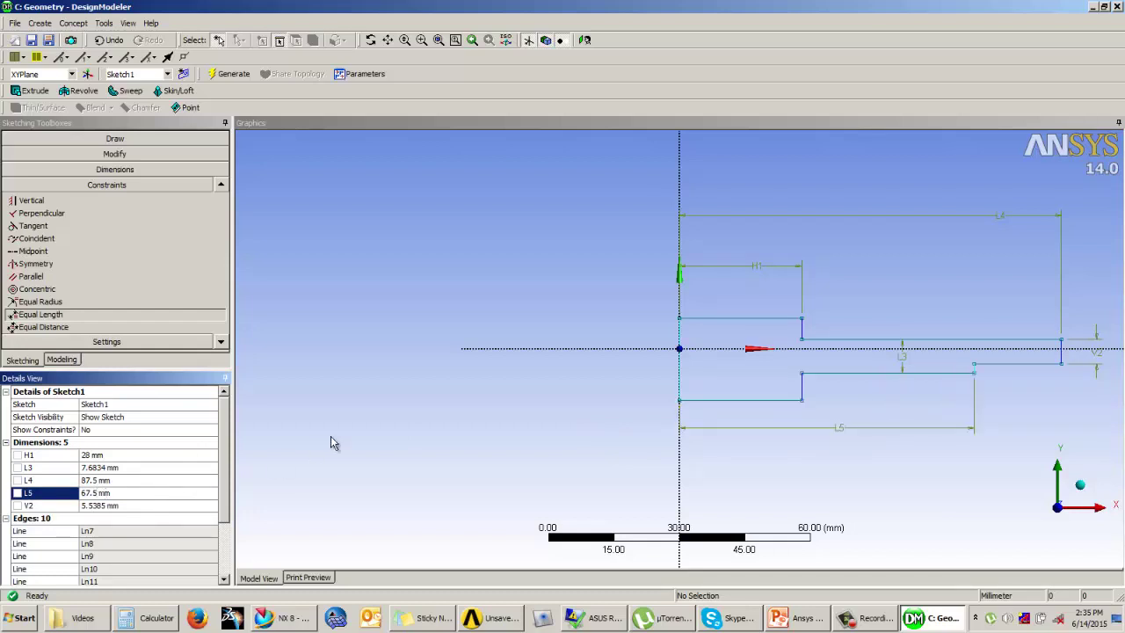
# Step: Set the far end's height V2 to 7 mm and the arm's thickness L3 to 10 mm
pyautogui.click(104, 506)
pyautogui.write('7')
pyautogui.press('Return')
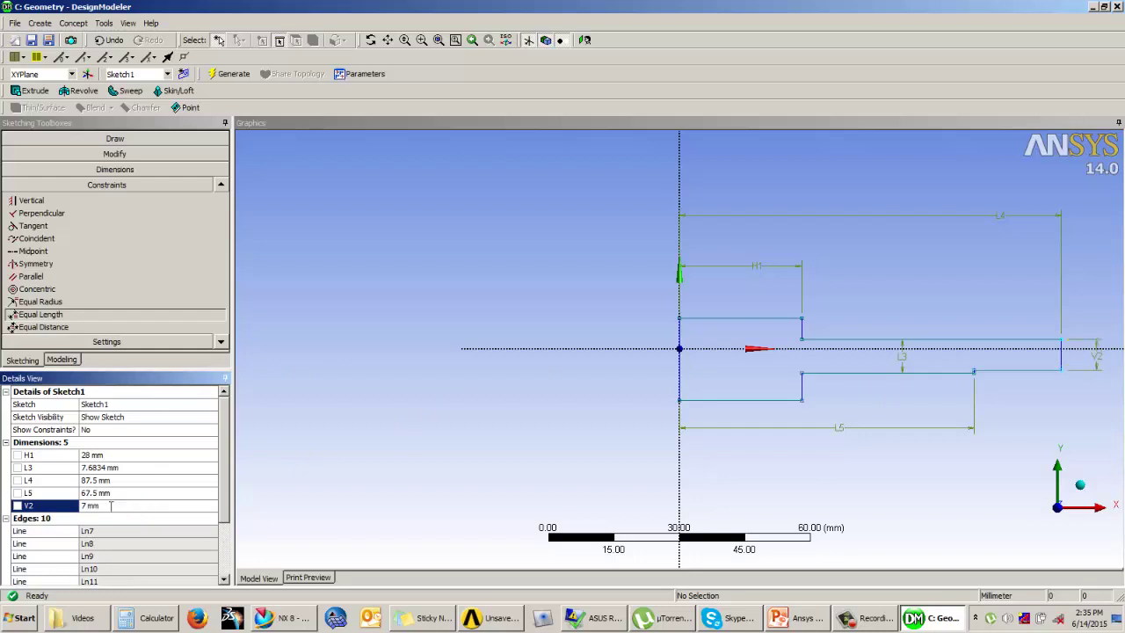
pyautogui.scroll(-5, 419, 284)
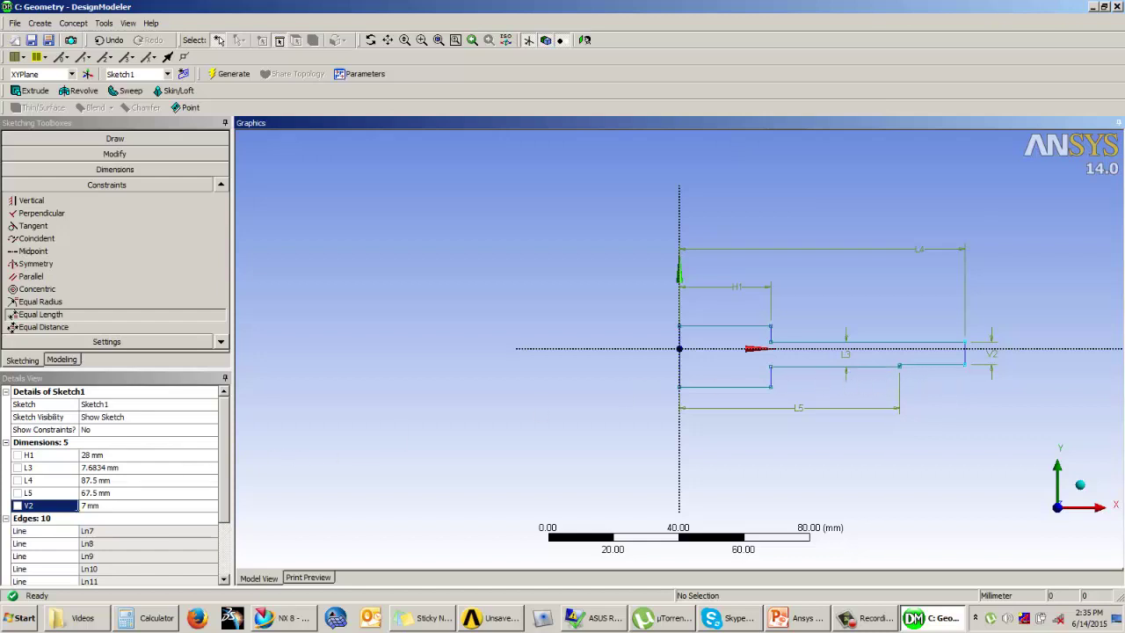
pyautogui.click(93, 468)
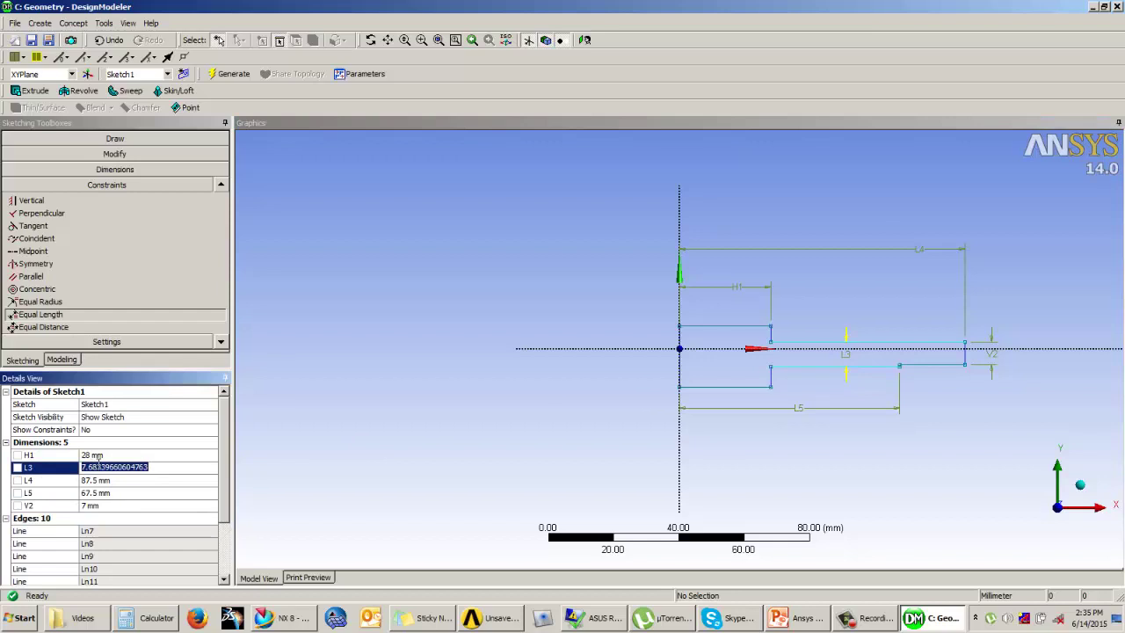
pyautogui.write('10')
pyautogui.press('Return')
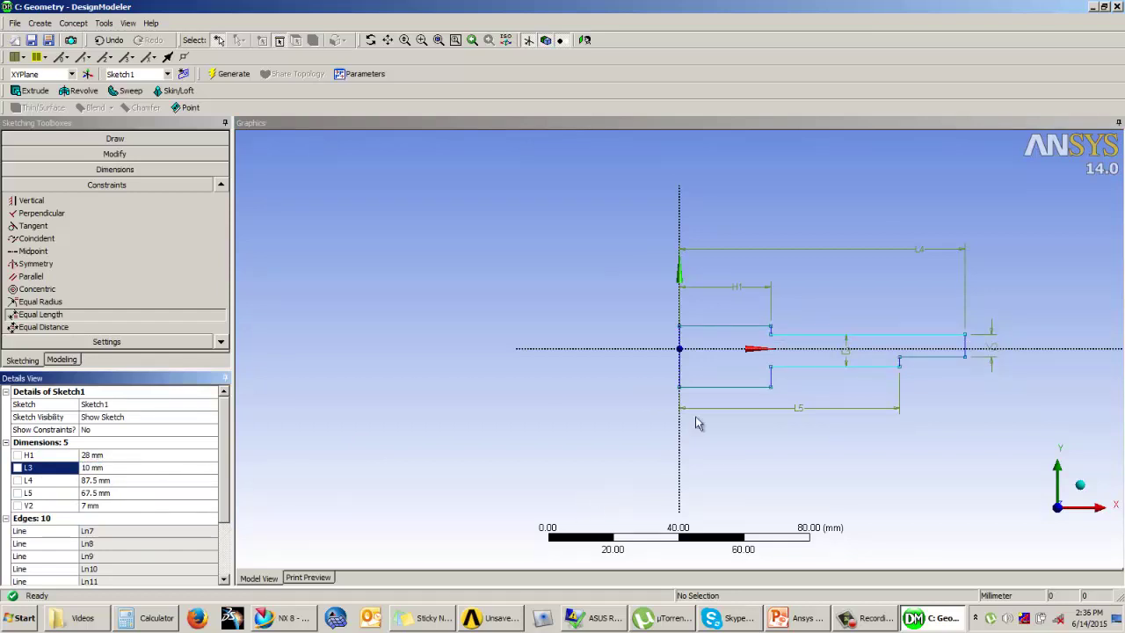
# Step: Apply a Symmetry constraint about the horizontal axis to the upper and lower endpoints of the wide block's vertical edge at the origin
pyautogui.click(839, 305)
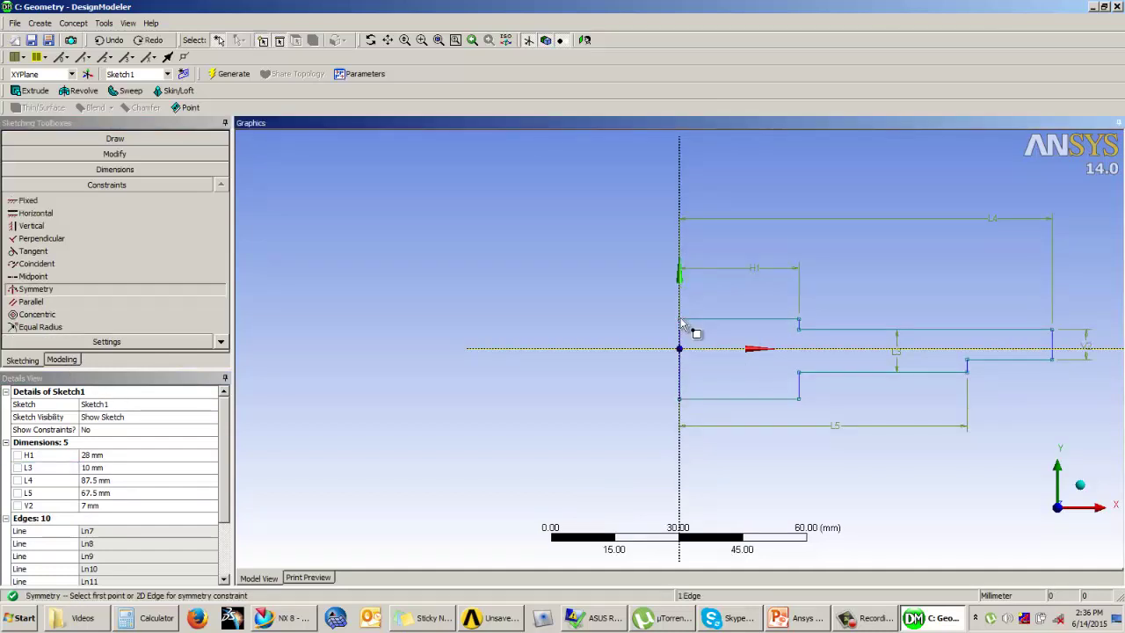
pyautogui.click(682, 321)
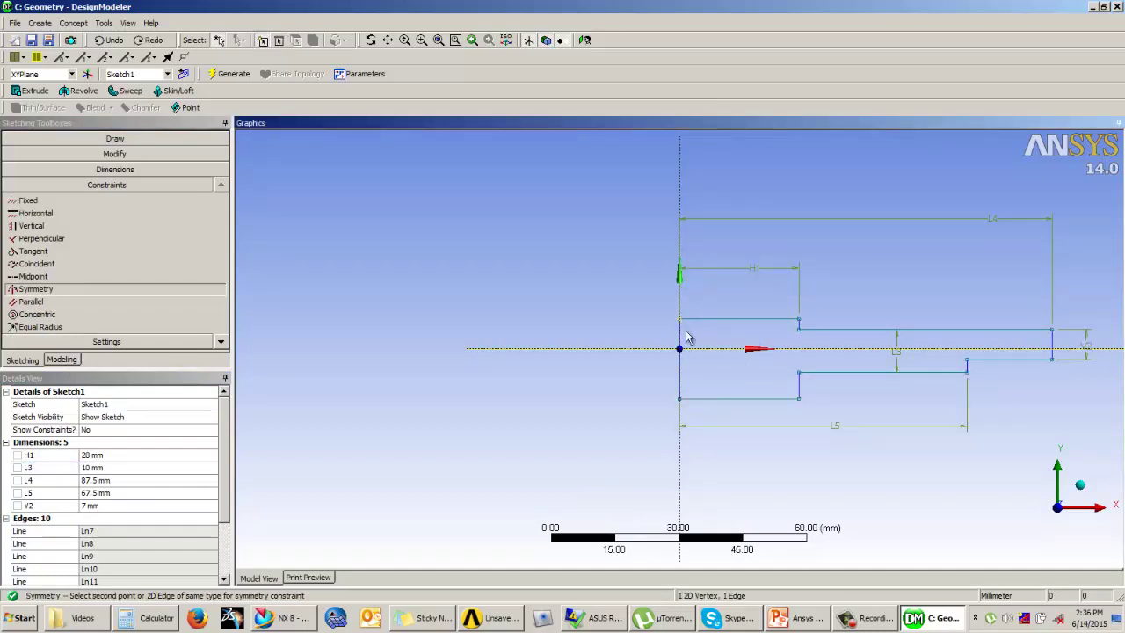
pyautogui.click(683, 400)
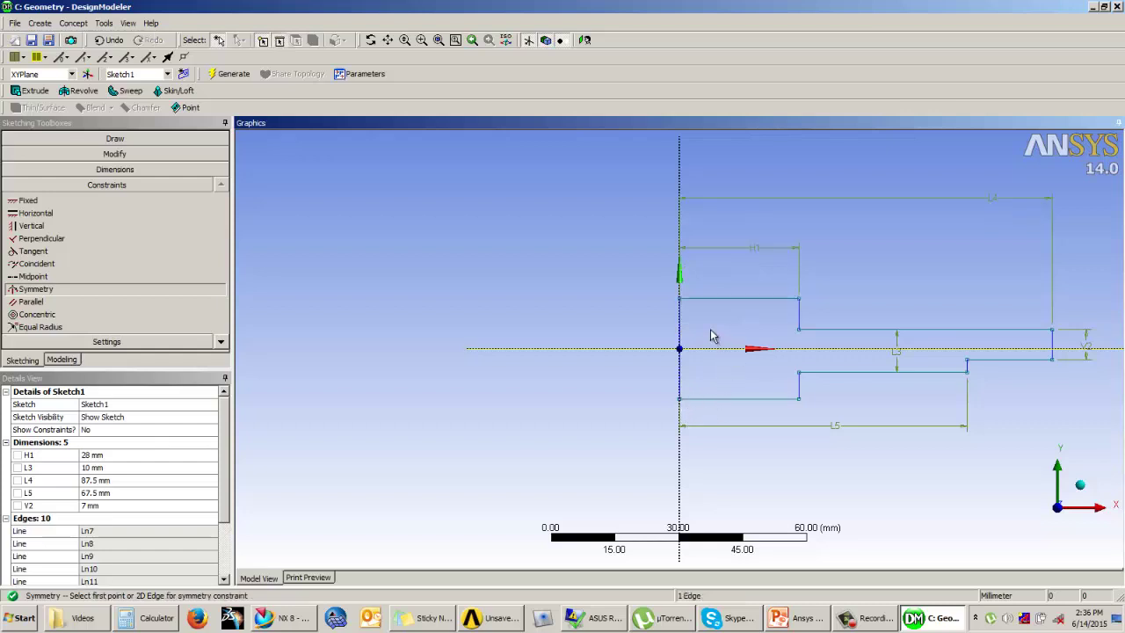
pyautogui.scroll(-2, 531, 323)
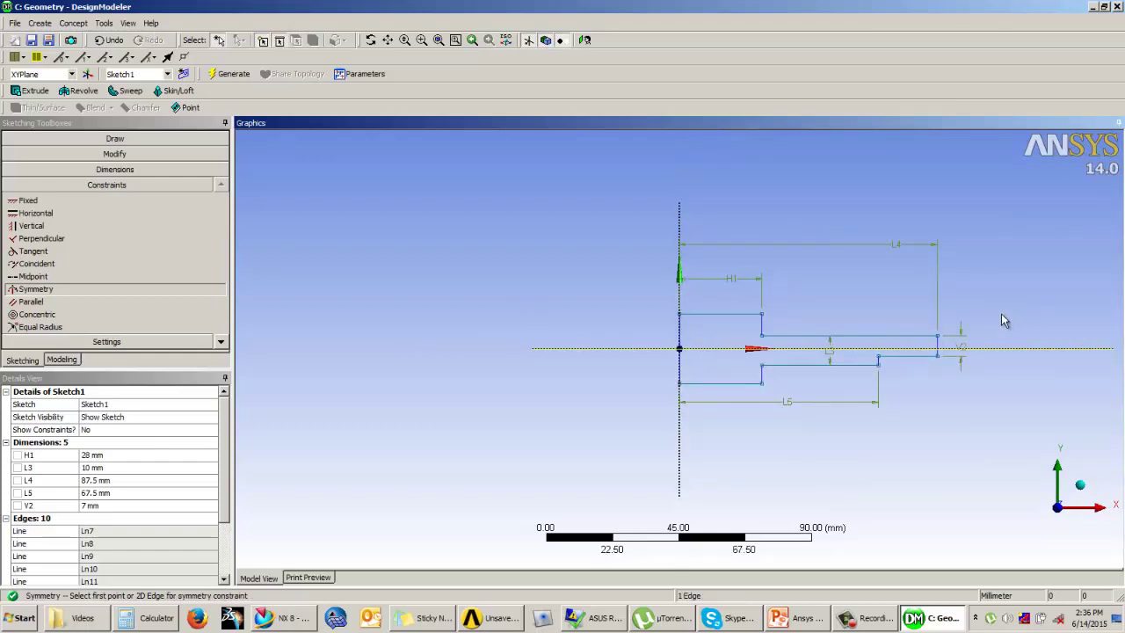
pyautogui.scroll(1, 989, 325)
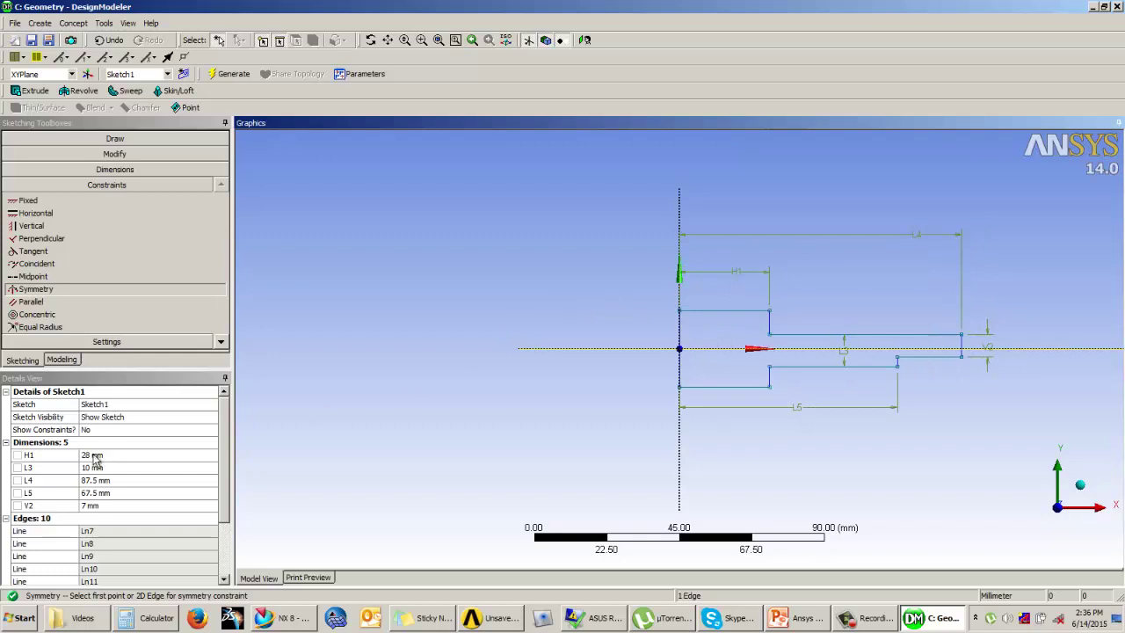
# Step: Start a Revolve feature with the stepped profile sketch, Sketch1, as its geometry
pyautogui.click(63, 360)
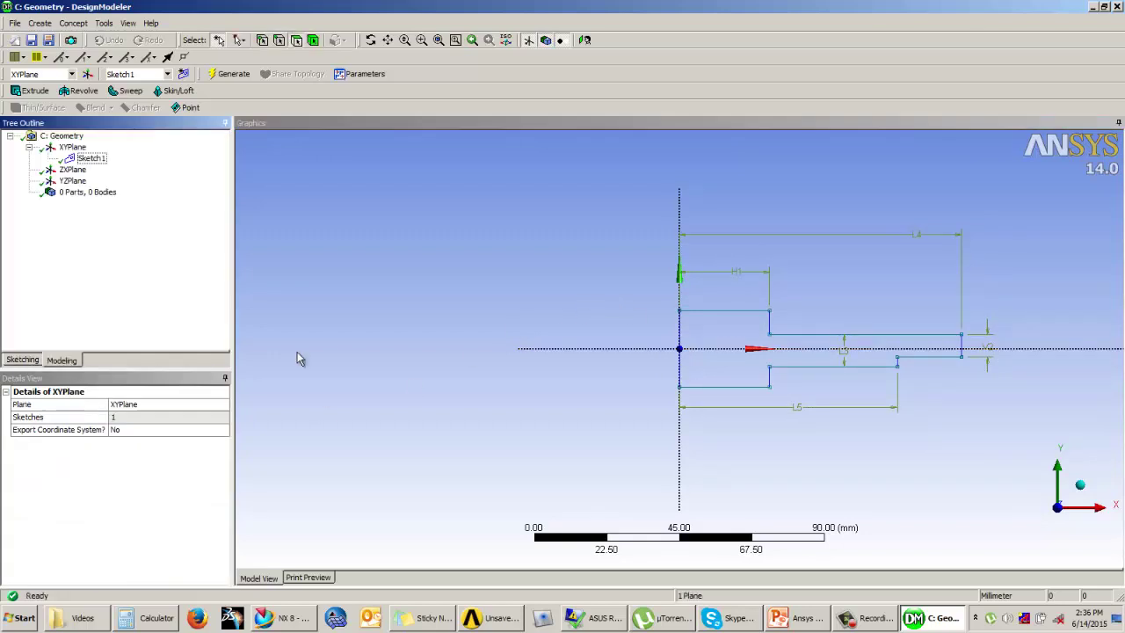
pyautogui.moveTo(710, 276)
pyautogui.mouseDown(button='middle')
pyautogui.moveTo(636, 284)
pyautogui.moveTo(642, 297)
pyautogui.mouseUp(button='middle')
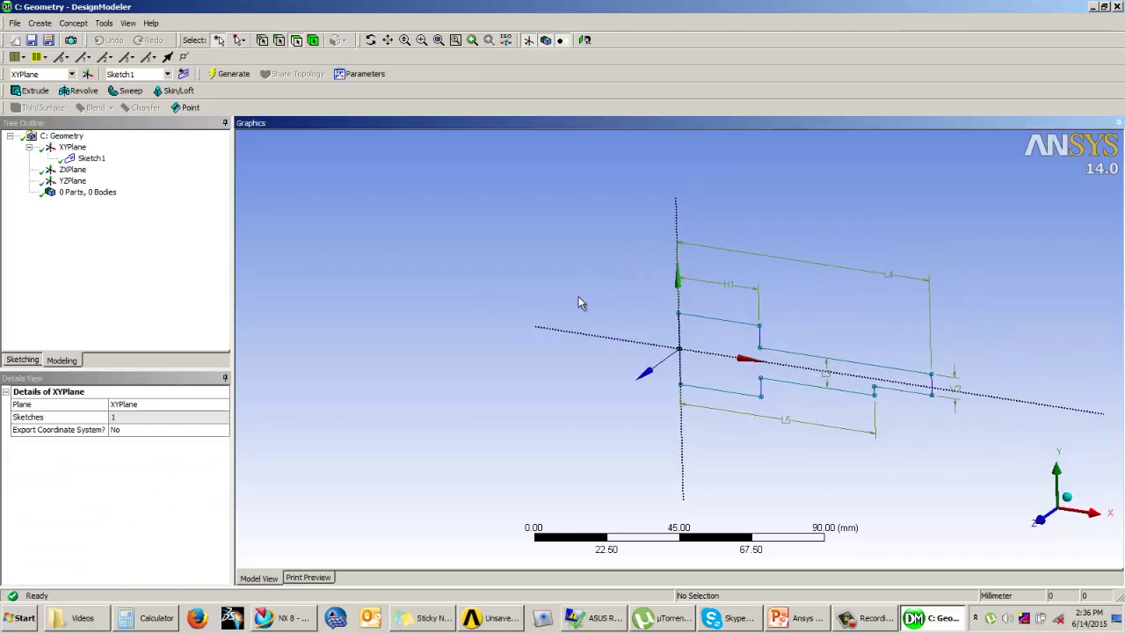
pyautogui.click(84, 90)
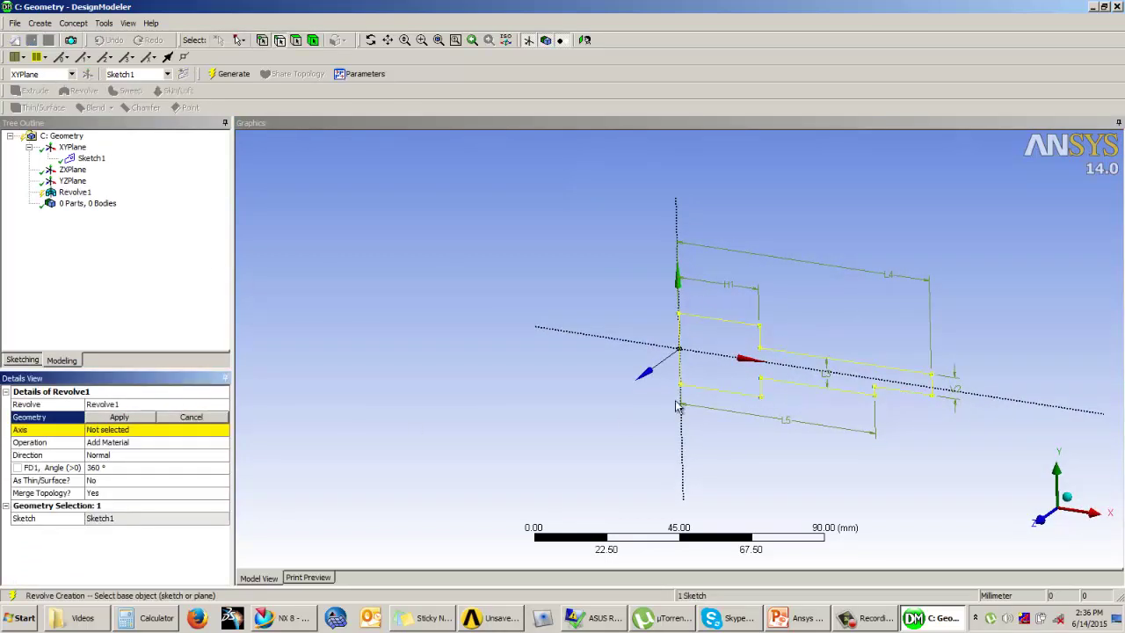
pyautogui.click(731, 325)
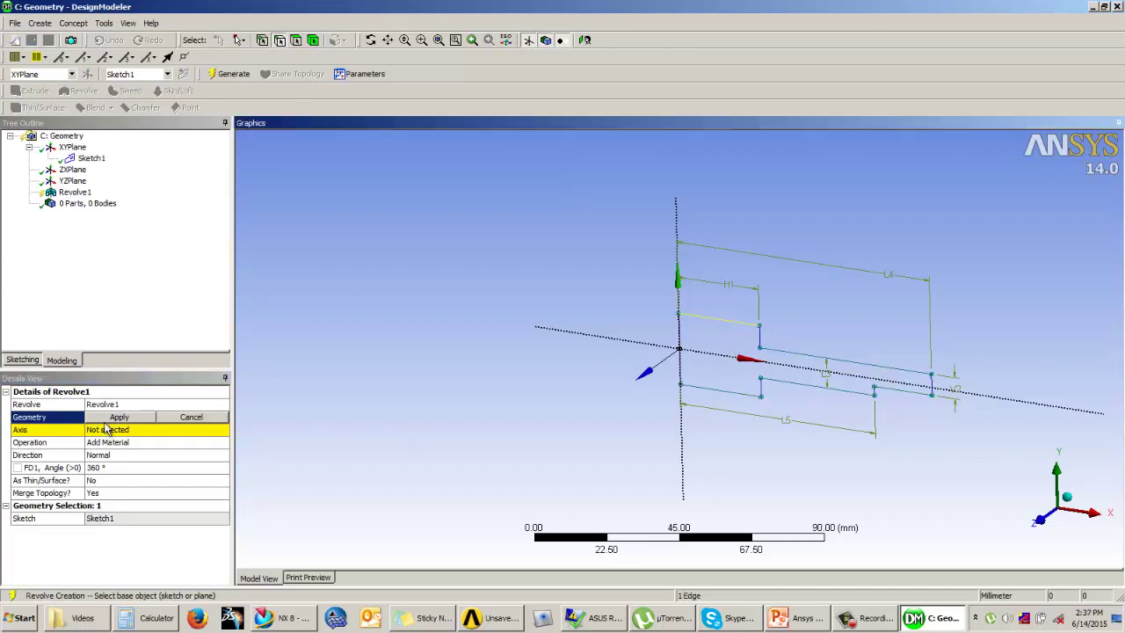
pyautogui.click(115, 418)
# Step: Assign the vertical Y axis as the revolve axis and generate the full 360° solid
pyautogui.click(125, 431)
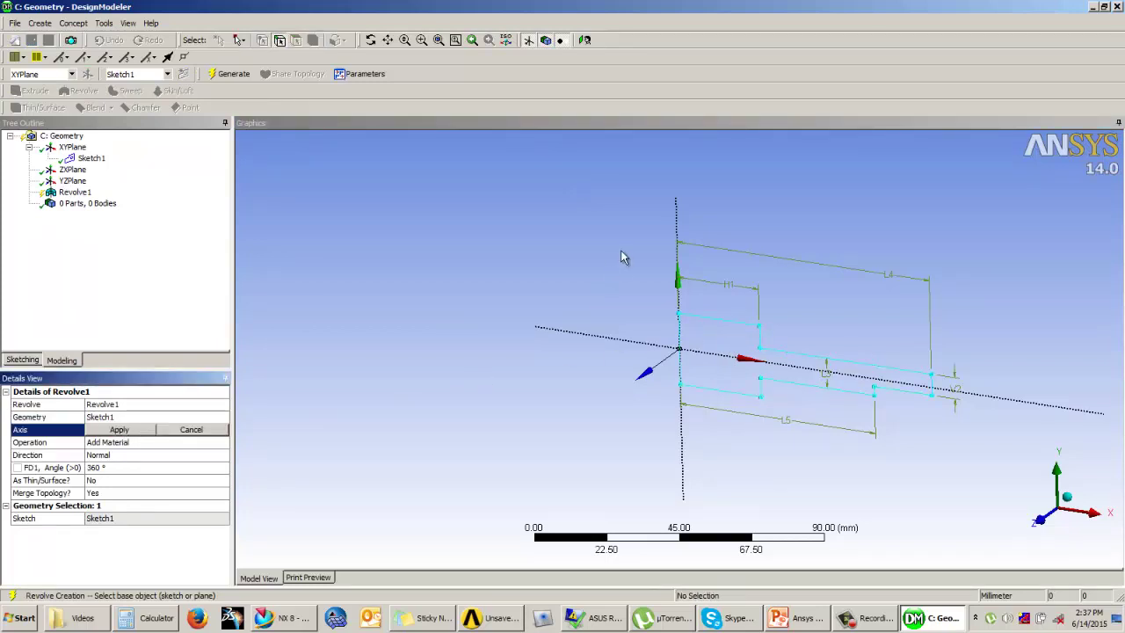
pyautogui.click(678, 233)
pyautogui.click(120, 430)
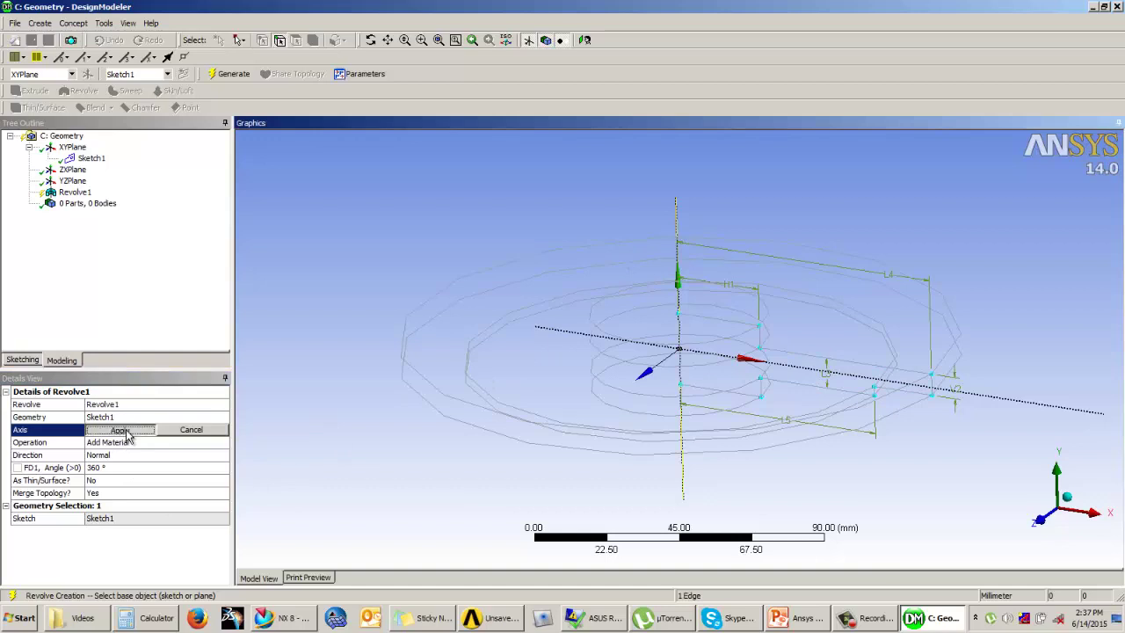
pyautogui.click(108, 468)
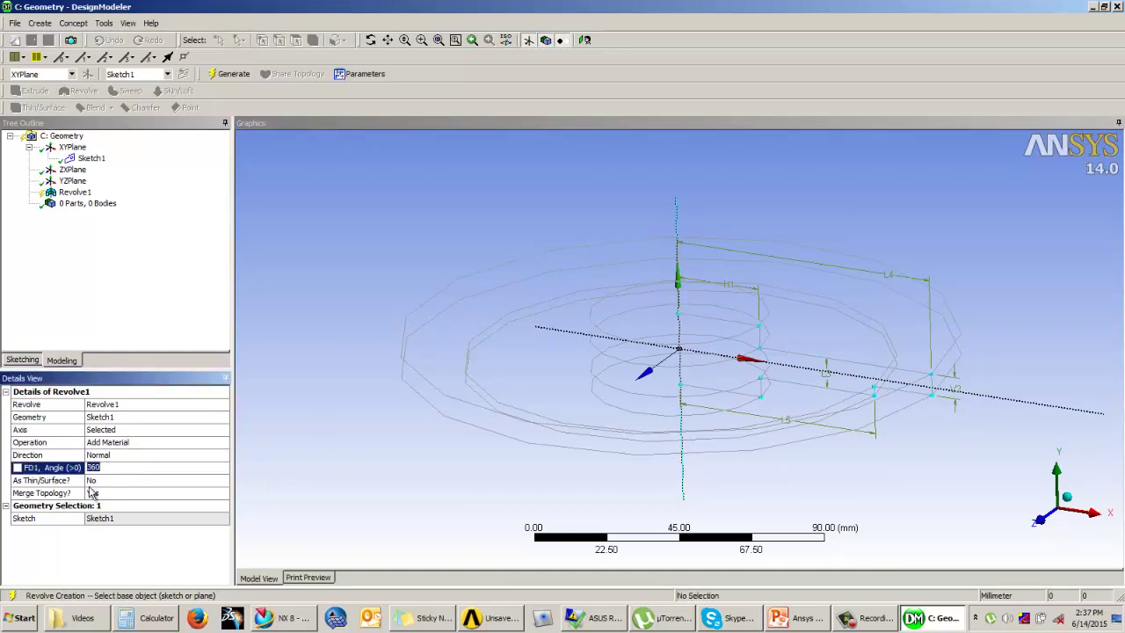
pyautogui.click(228, 74)
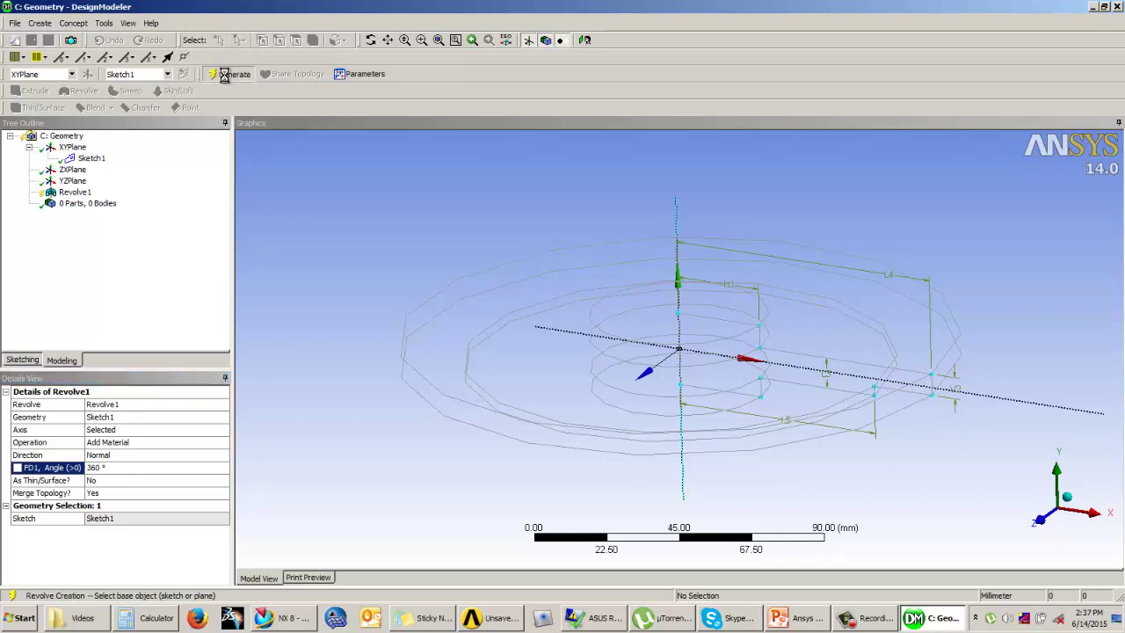
# Step: Start a sketch on the hub's top circular face and draw a circle about 30 mm in diameter centred on the origin
pyautogui.moveTo(422, 210); pyautogui.dragTo(525, 306, button='middle')
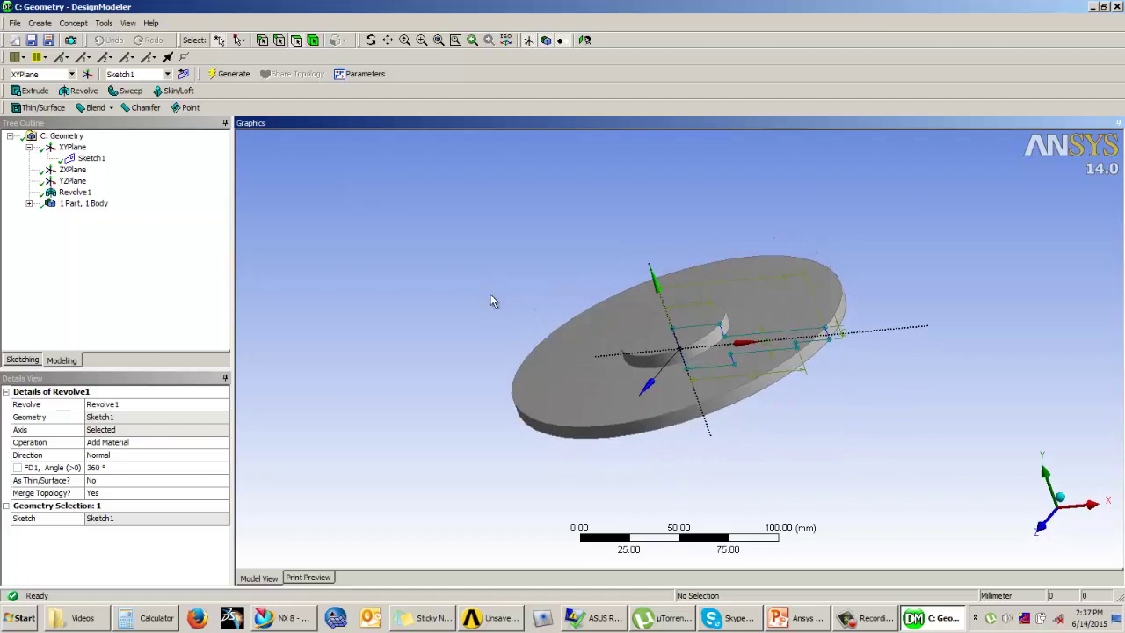
pyautogui.moveTo(539, 243); pyautogui.dragTo(511, 234, button='middle')
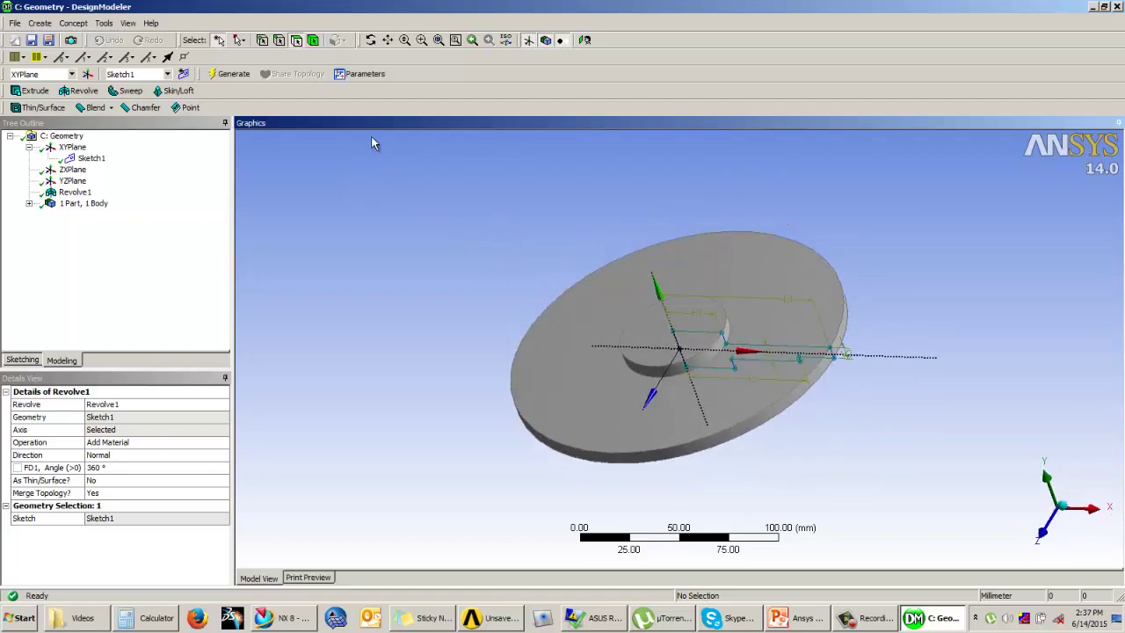
pyautogui.click(649, 329)
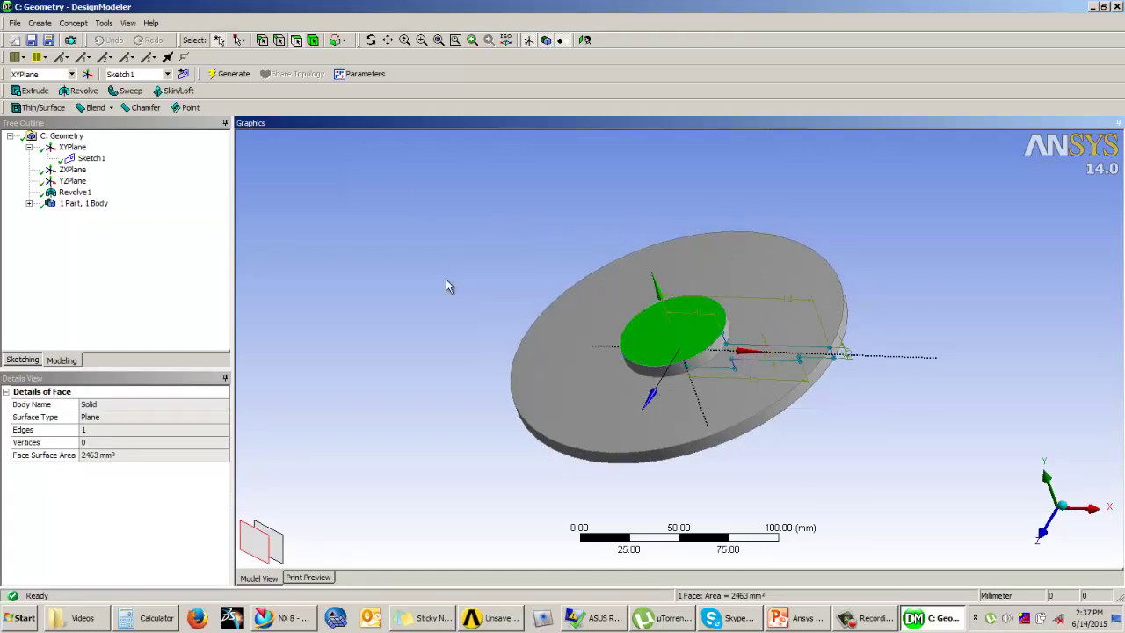
pyautogui.click(21, 360)
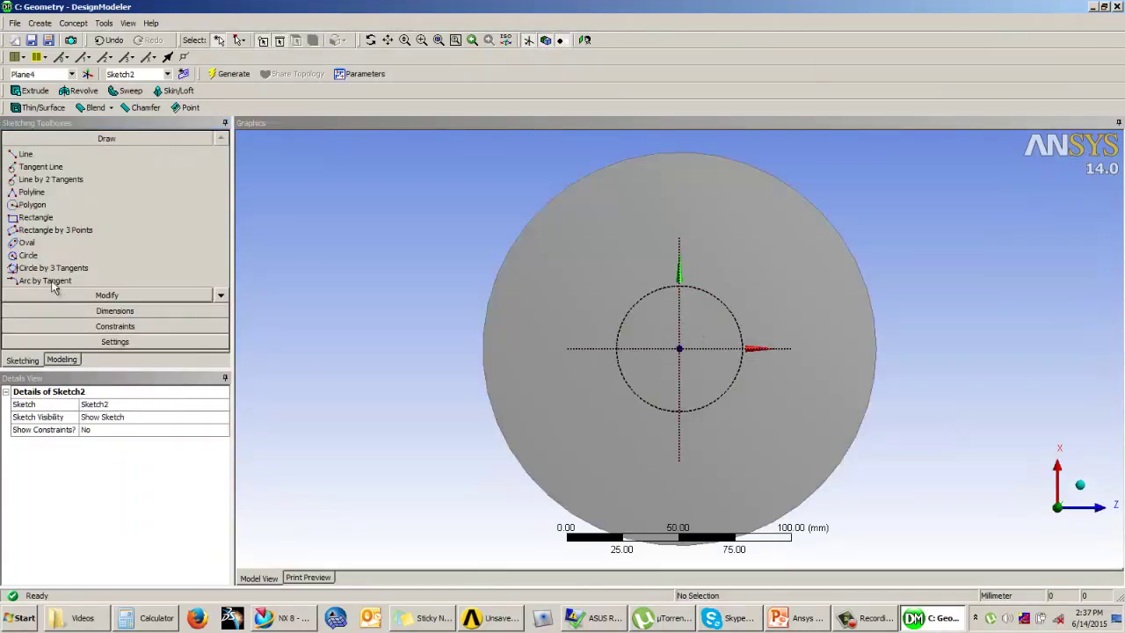
pyautogui.click(28, 255)
pyautogui.click(680, 349)
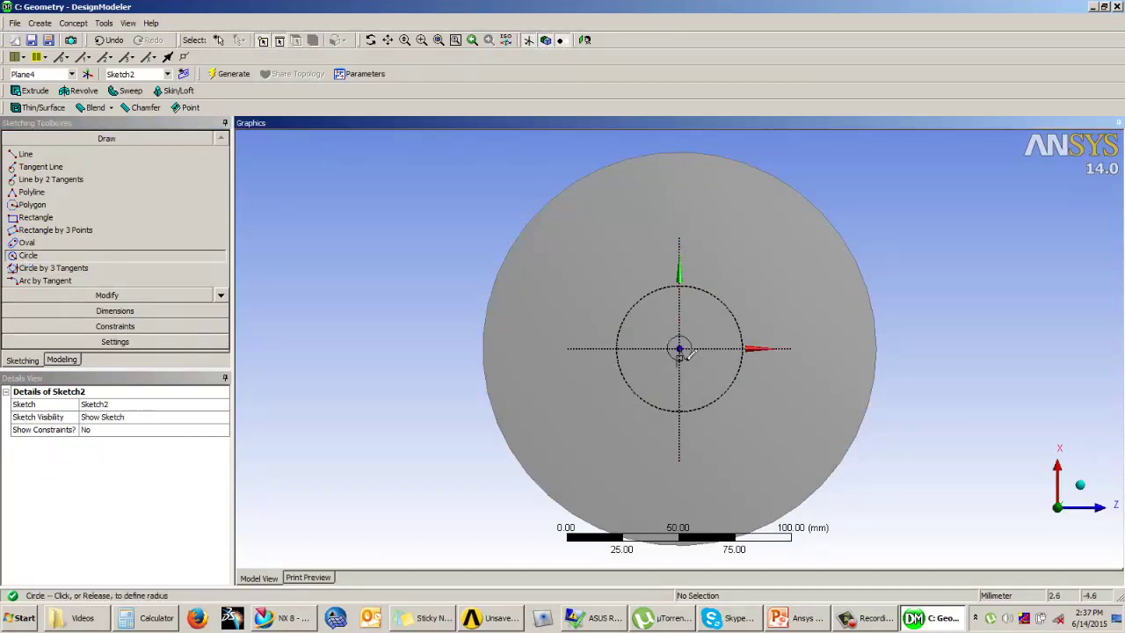
pyautogui.click(704, 370)
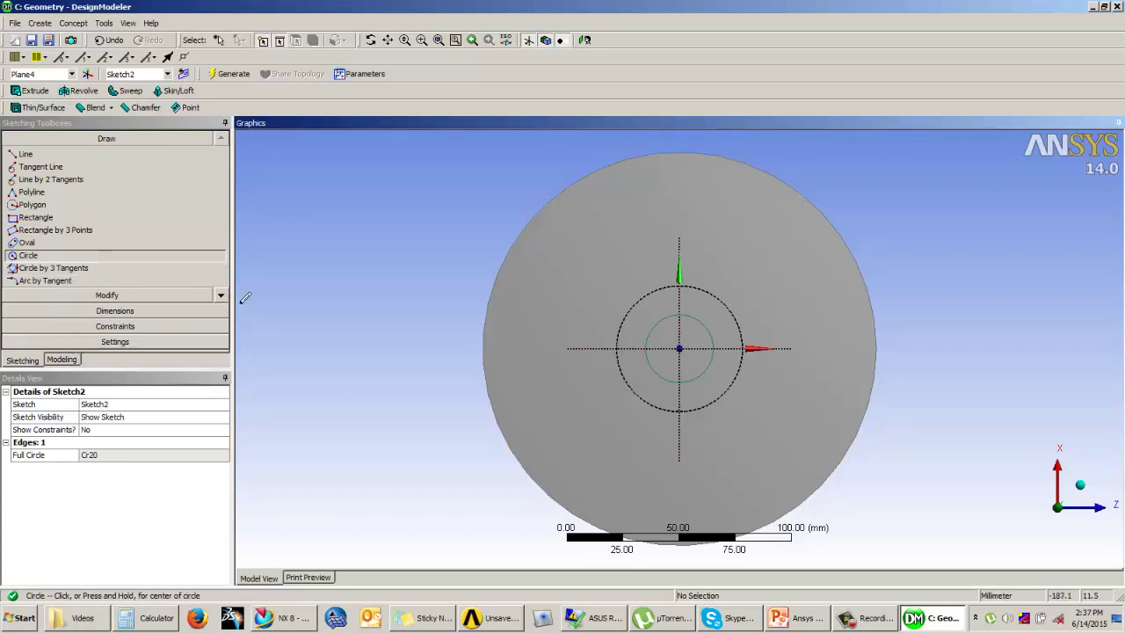
# Step: Offset the circle inward to make a concentric circle about 23 mm in diameter
pyautogui.click(159, 295)
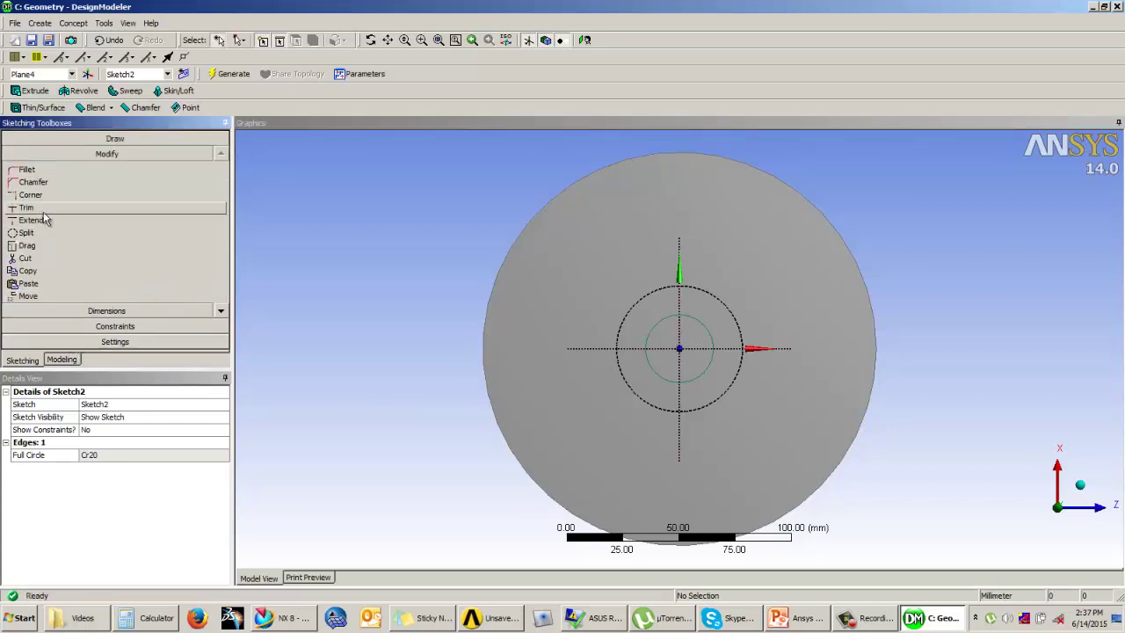
pyautogui.click(221, 311)
pyautogui.click(220, 311)
pyautogui.click(220, 311)
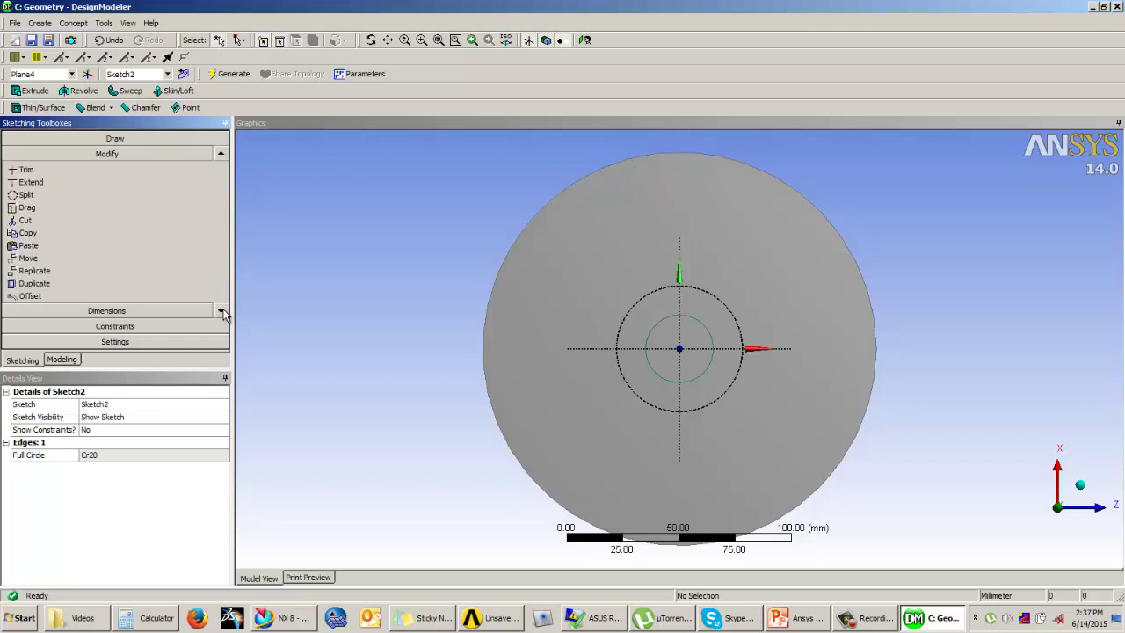
pyautogui.click(221, 312)
pyautogui.click(31, 283)
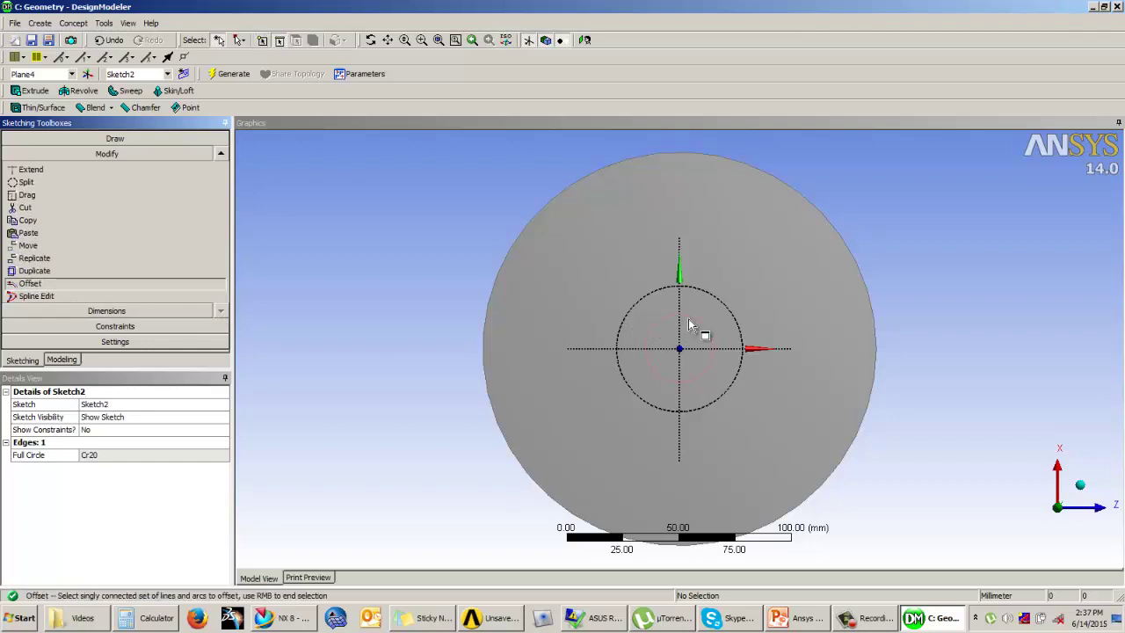
pyautogui.click(697, 323)
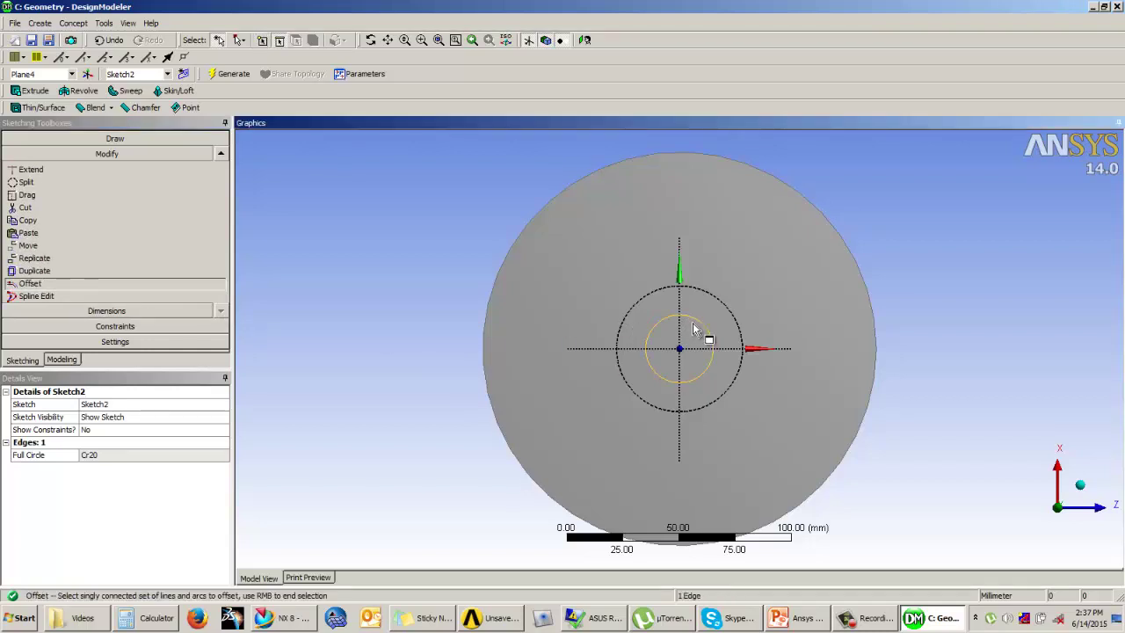
pyautogui.rightClick(421, 310)
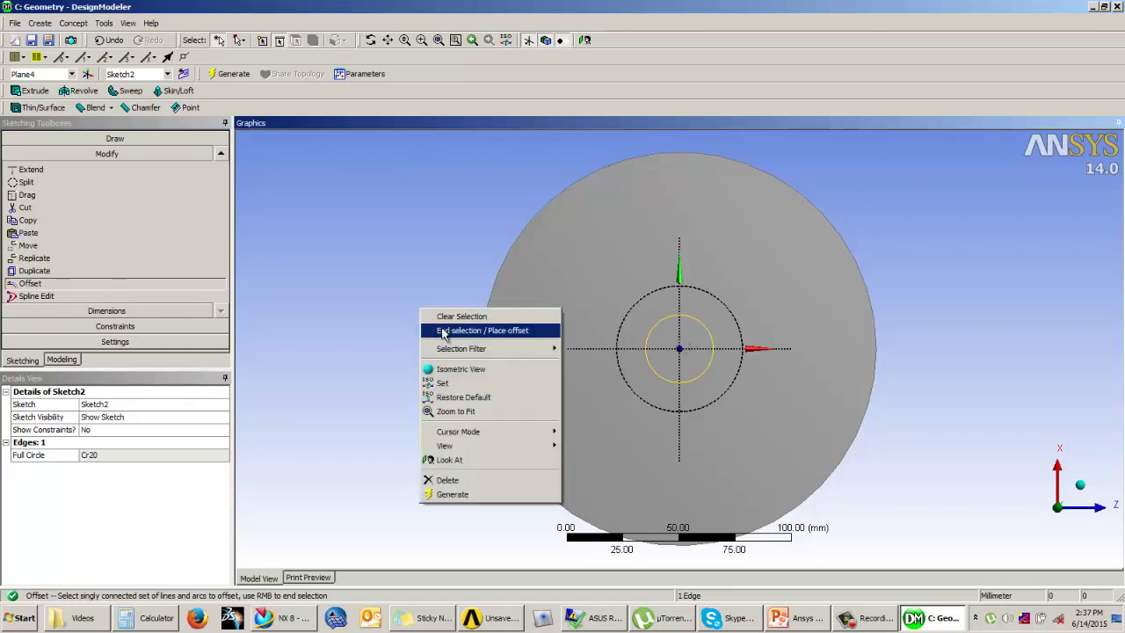
pyautogui.click(506, 336)
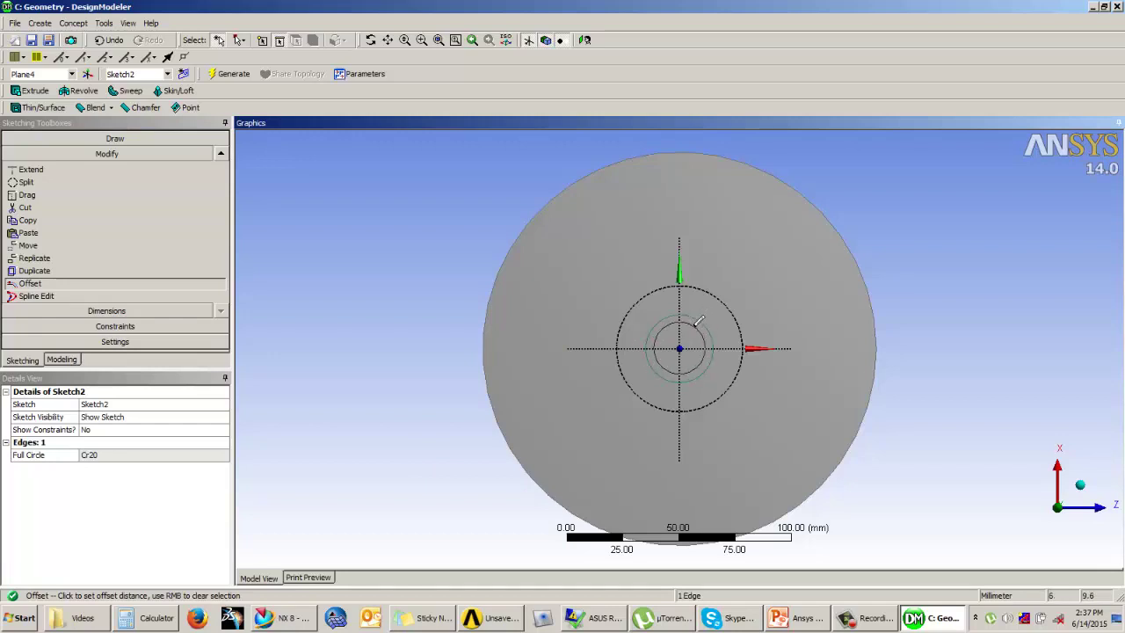
pyautogui.click(563, 355)
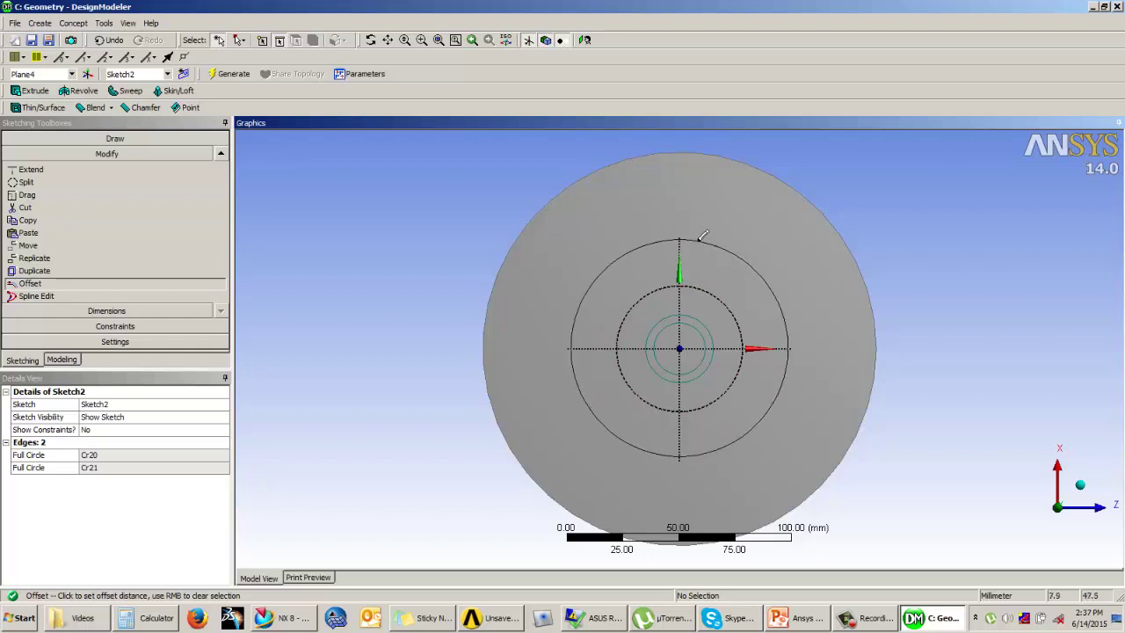
pyautogui.press('Escape')
# Step: Dimension the diameters of the inner and outer concentric circles on the hub face
pyautogui.click(106, 313)
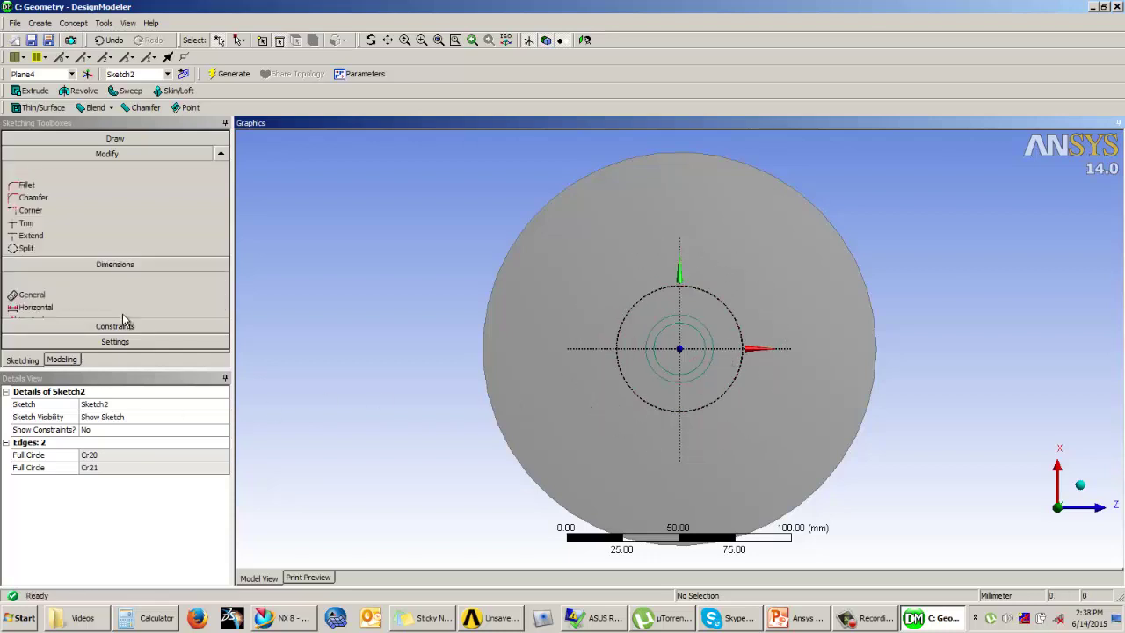
pyautogui.click(703, 343)
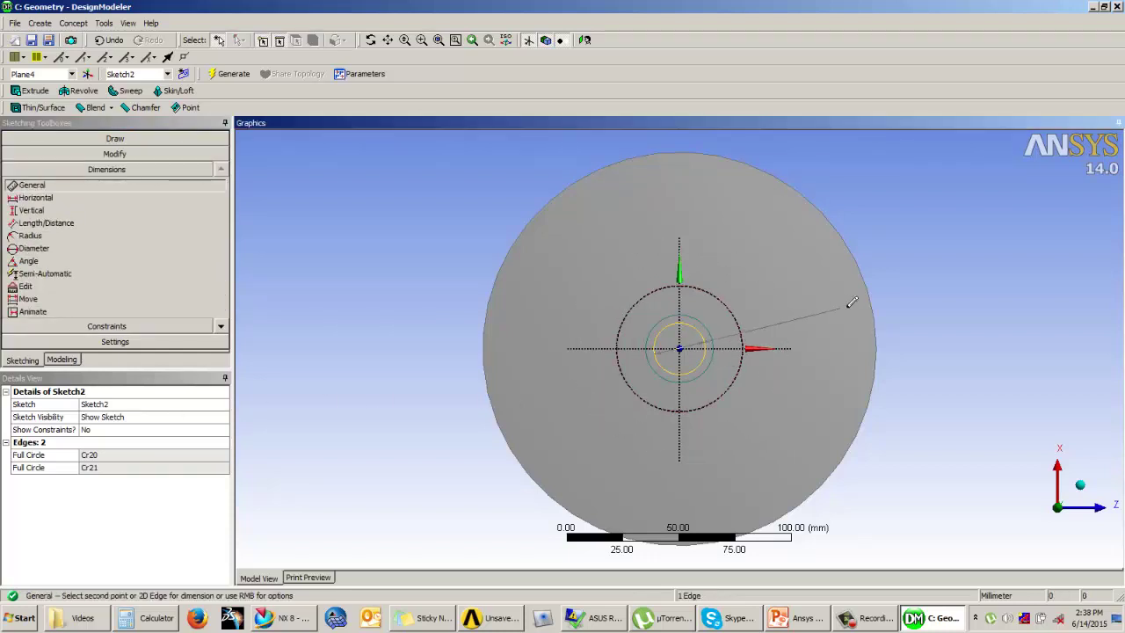
pyautogui.click(914, 308)
pyautogui.click(863, 236)
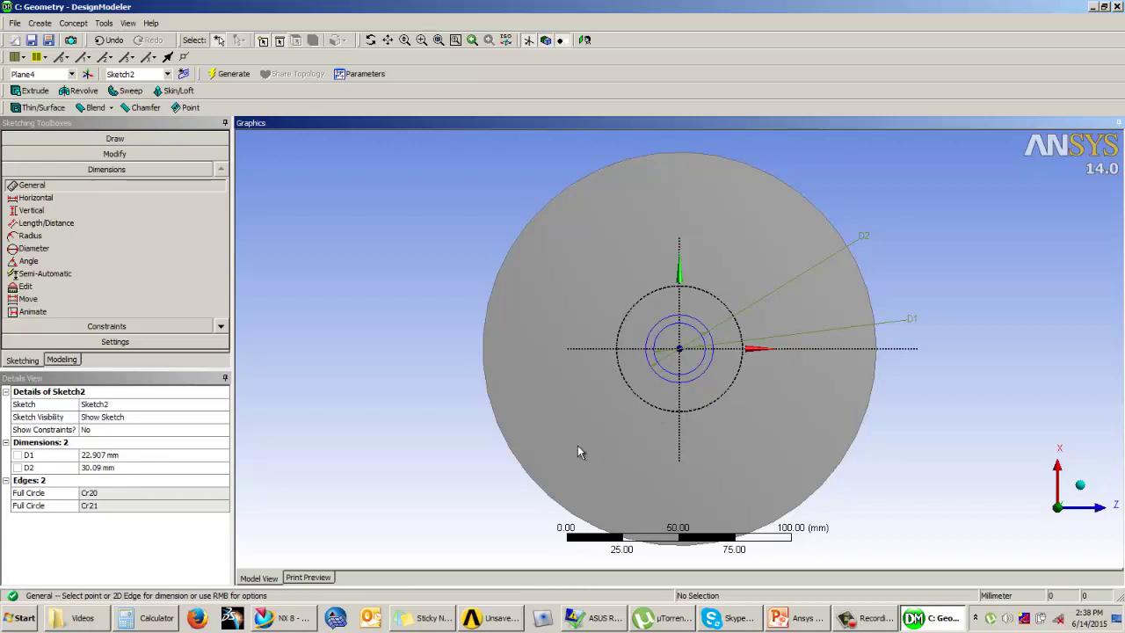
# Step: Set the inner circle's diameter D1 to 28 mm and the outer circle's diameter D2 to 34 mm
pyautogui.click(106, 456)
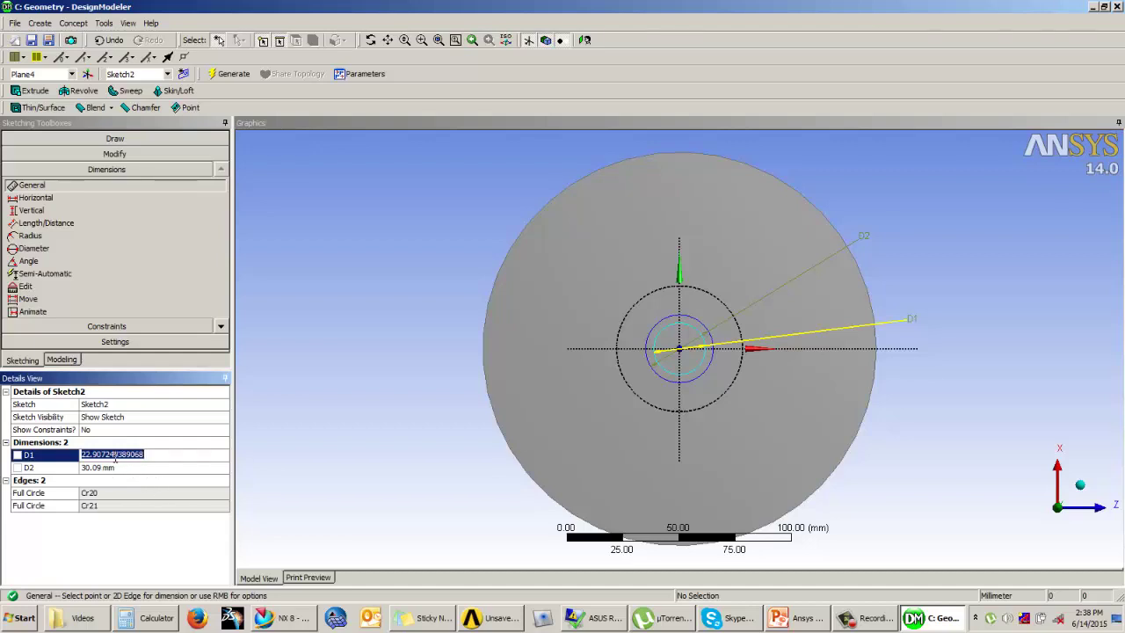
pyautogui.write('28')
pyautogui.press('Return')
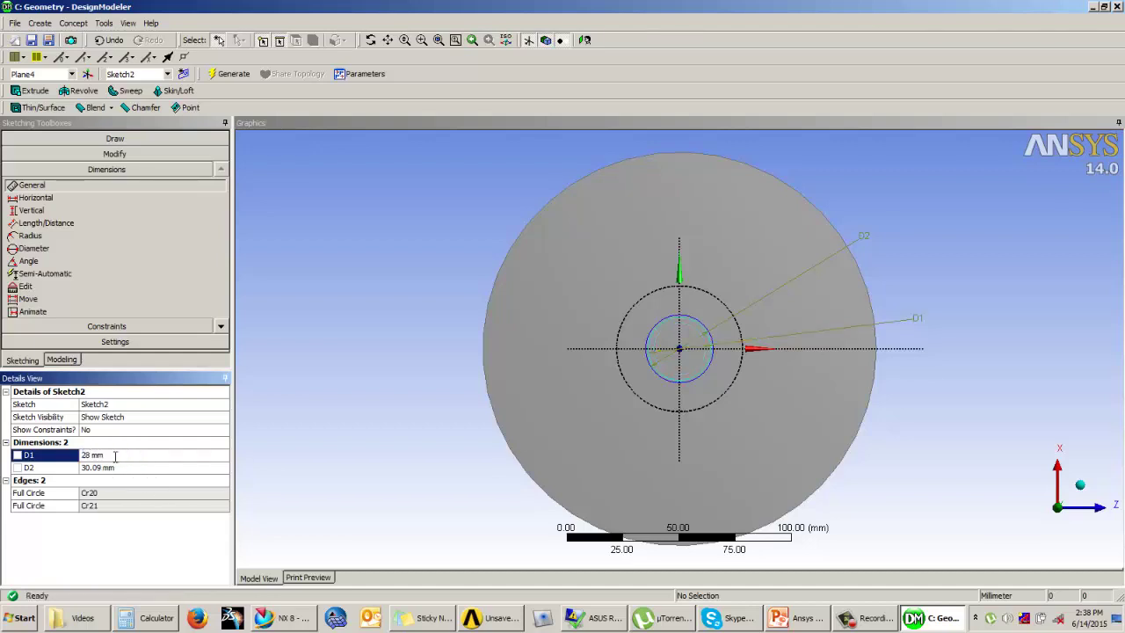
pyautogui.click(101, 468)
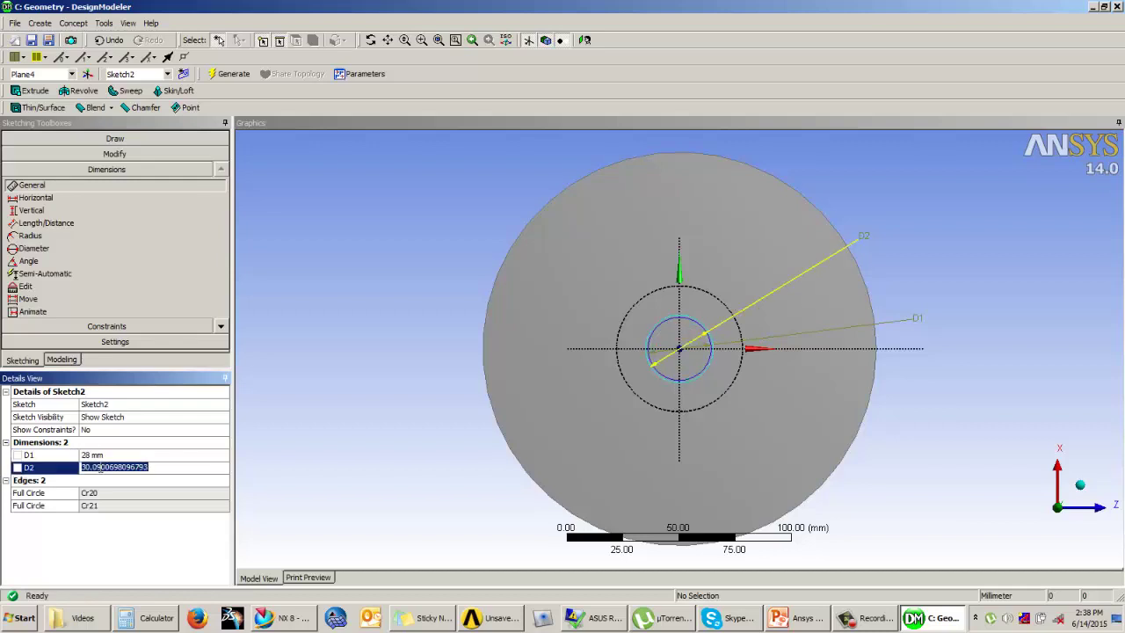
pyautogui.write('34')
pyautogui.press('Return')
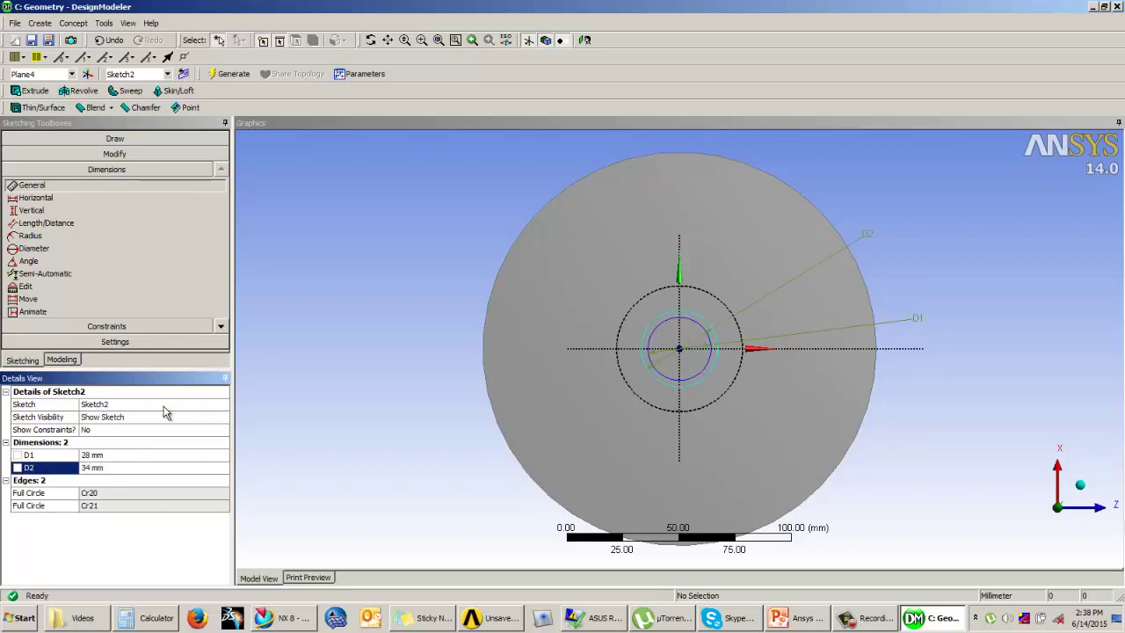
pyautogui.click(114, 466)
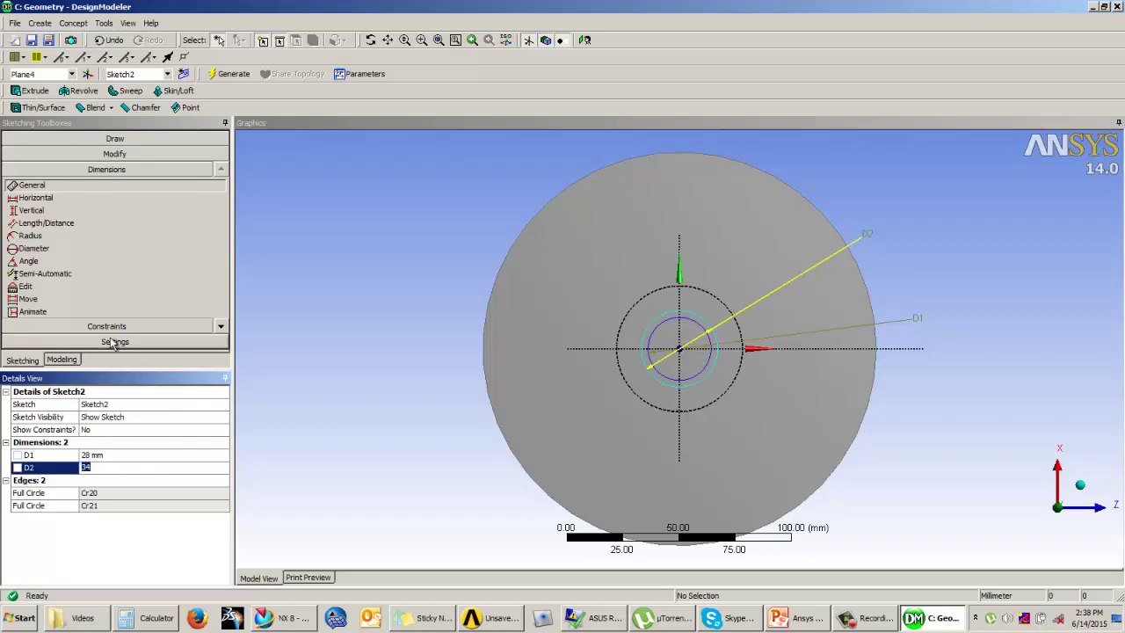
pyautogui.click(114, 138)
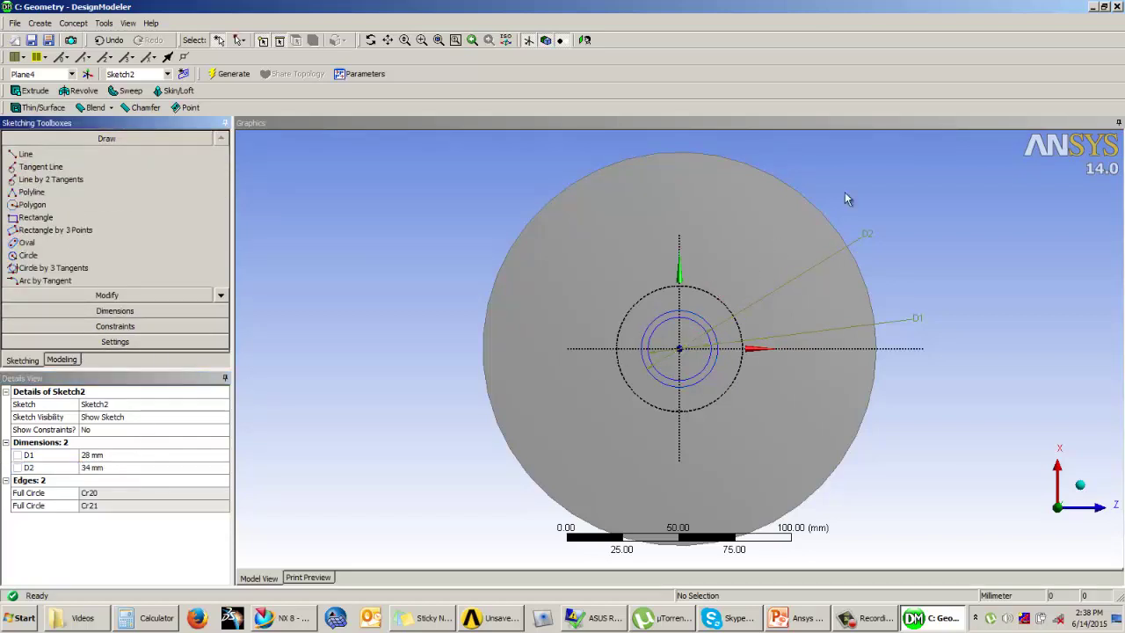
# Step: Draw a short vertical line joining the two concentric circles near their top, about 2.3 mm left of the vertical axis
pyautogui.scroll(4, 746, 235)
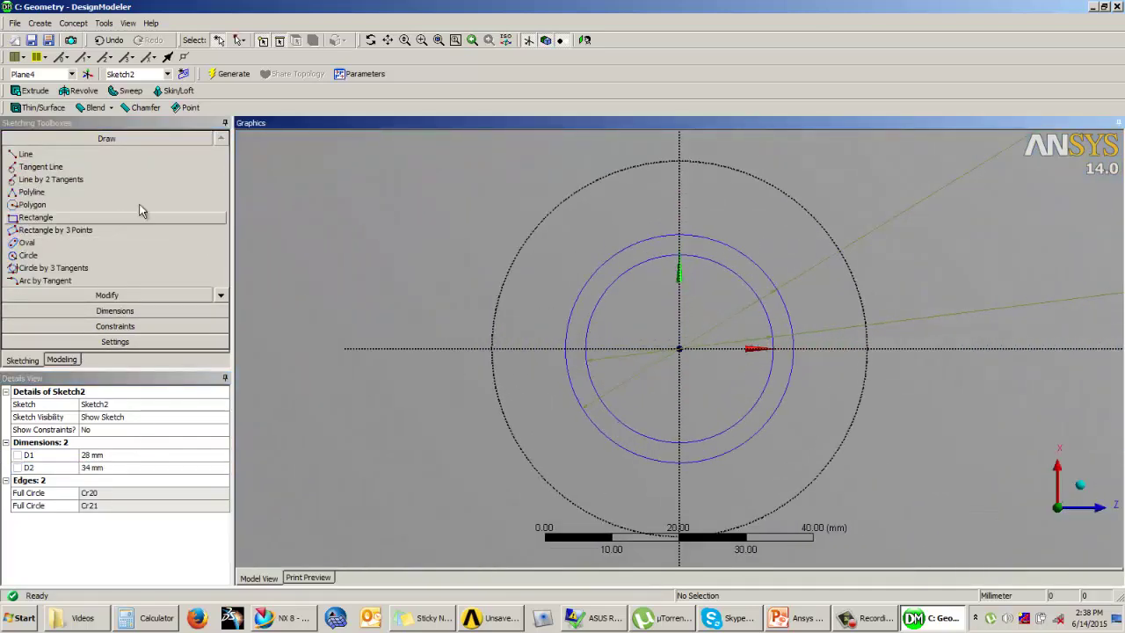
pyautogui.click(29, 156)
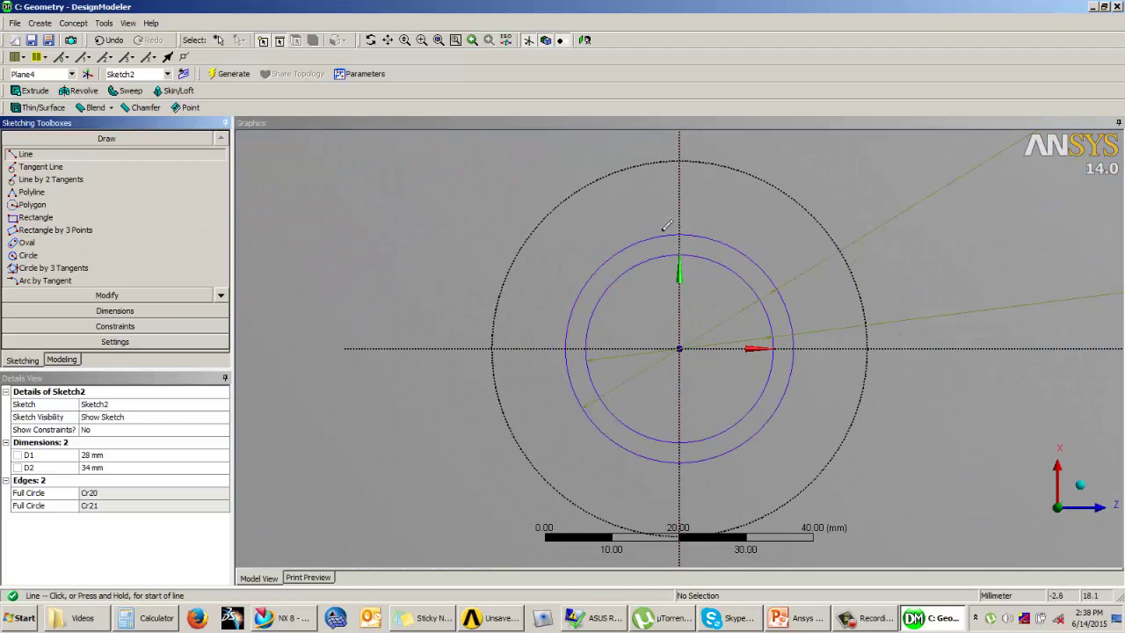
pyautogui.click(666, 234)
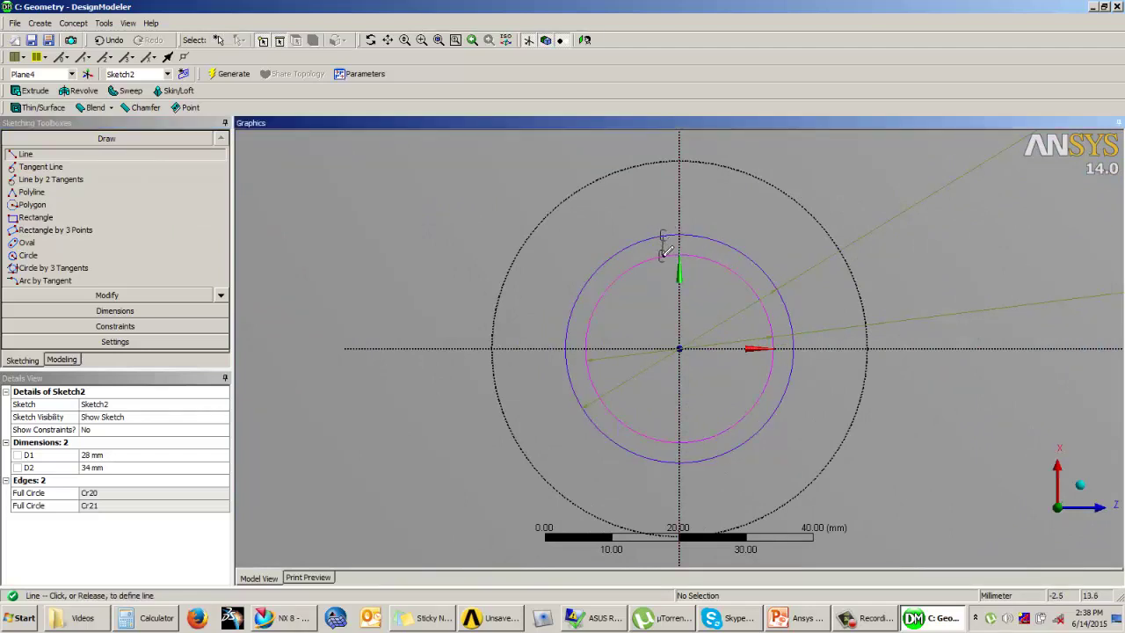
pyautogui.click(667, 254)
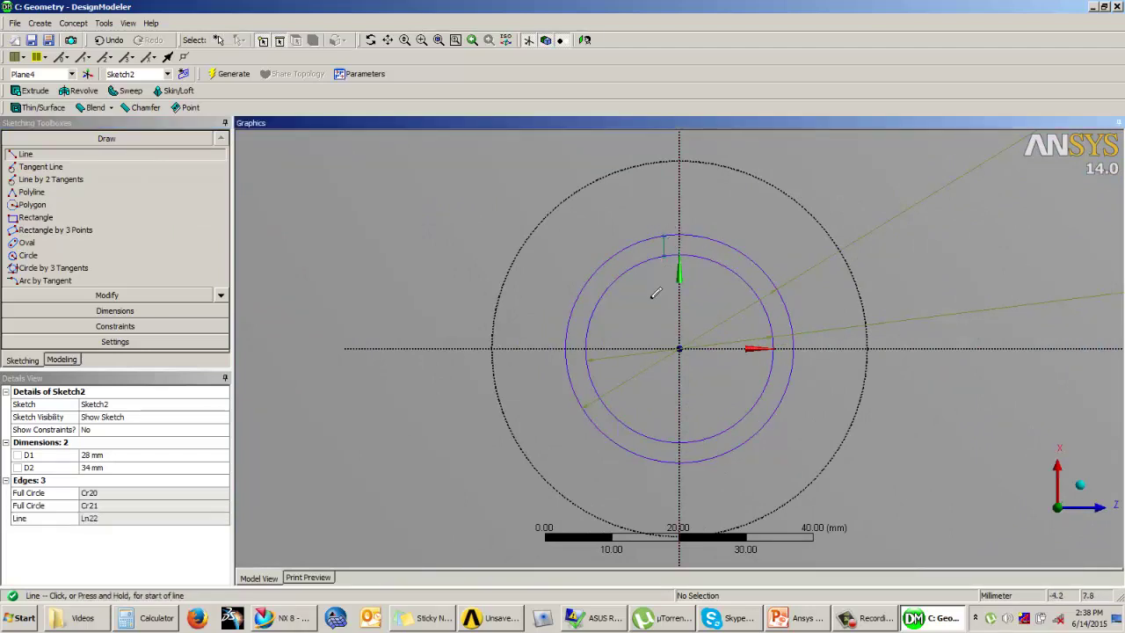
# Step: Dimension the distance from the short line to the vertical axis and set it to 3 mm
pyautogui.click(105, 311)
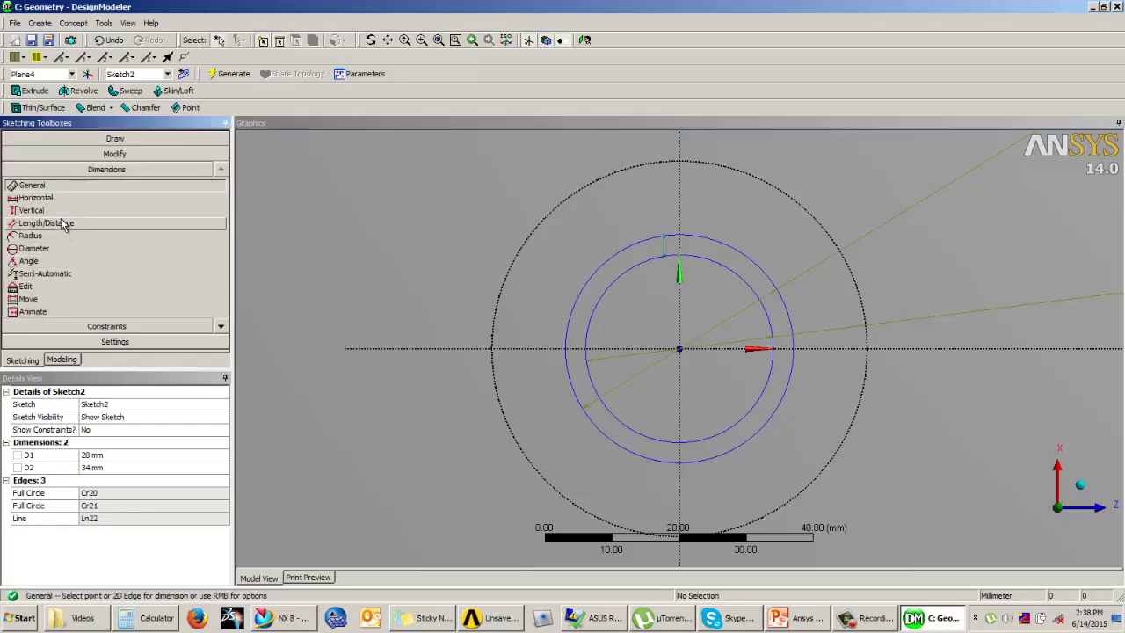
pyautogui.click(53, 223)
pyautogui.click(668, 249)
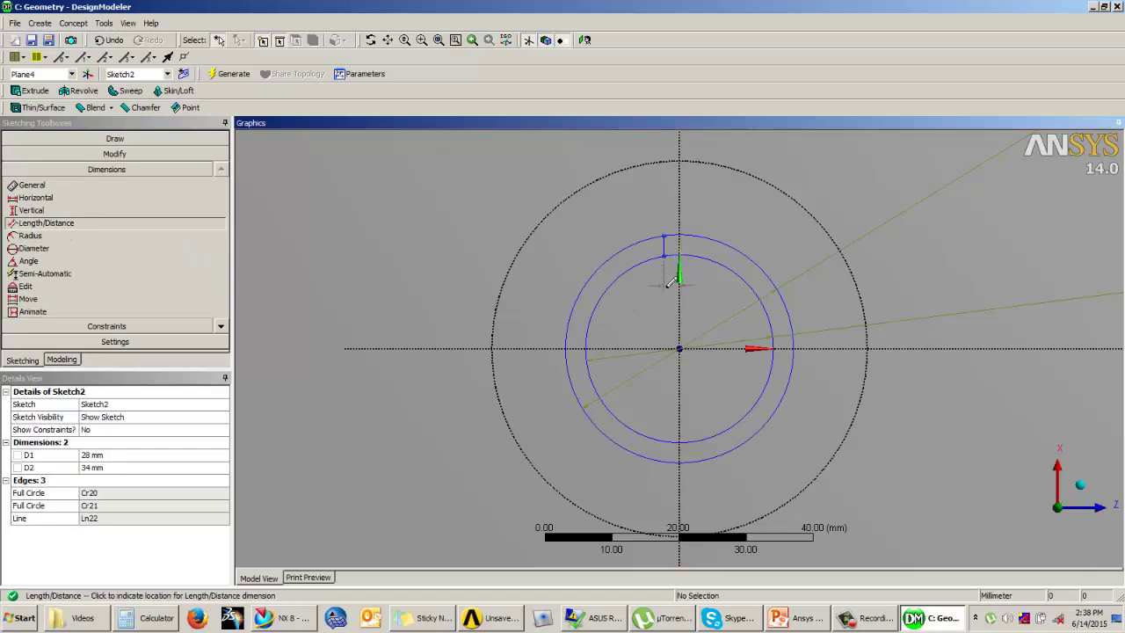
pyautogui.click(670, 283)
pyautogui.click(101, 480)
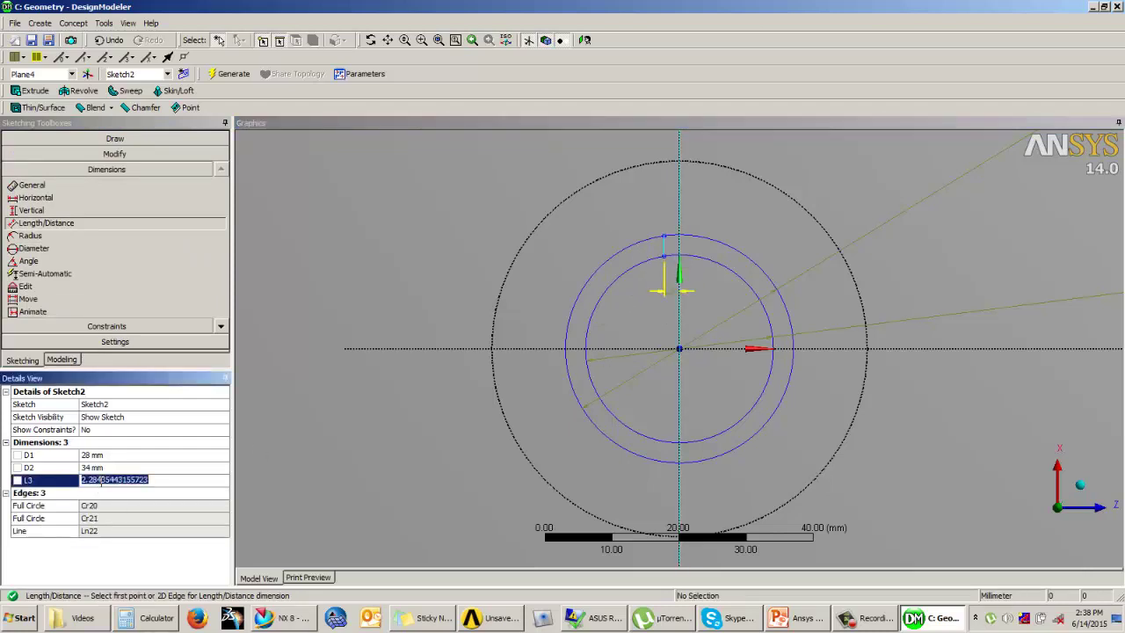
pyautogui.write('3')
pyautogui.press('Return')
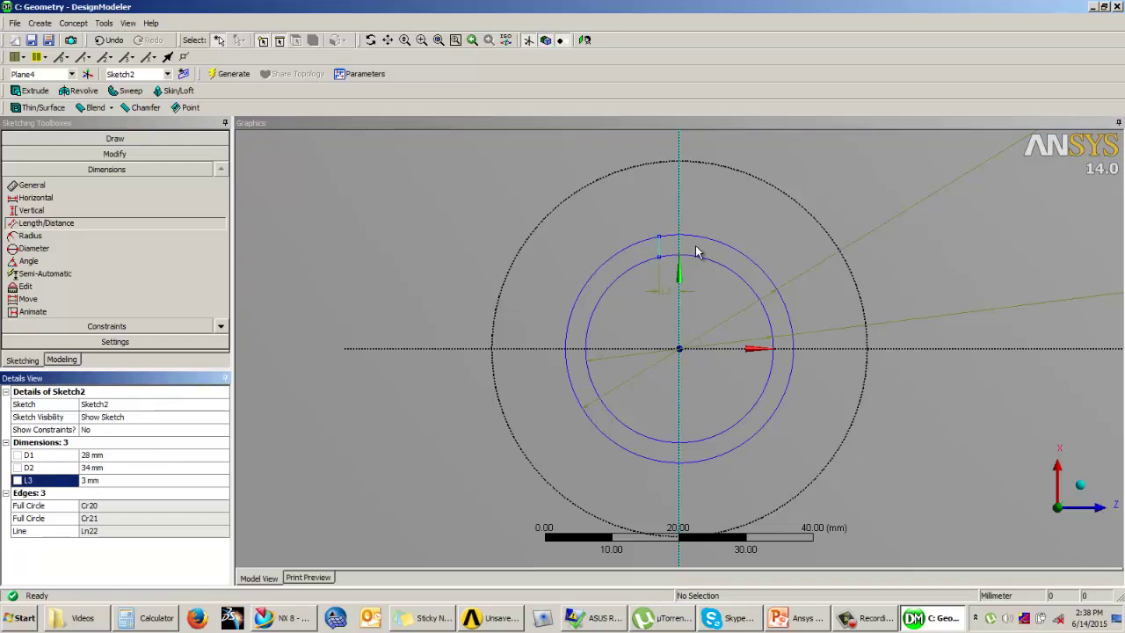
# Step: Replicate the short line flipped horizontally about the origin, and trim the inner circle's segment between the two lines
pyautogui.click(123, 159)
pyautogui.click(220, 313)
pyautogui.click(220, 313)
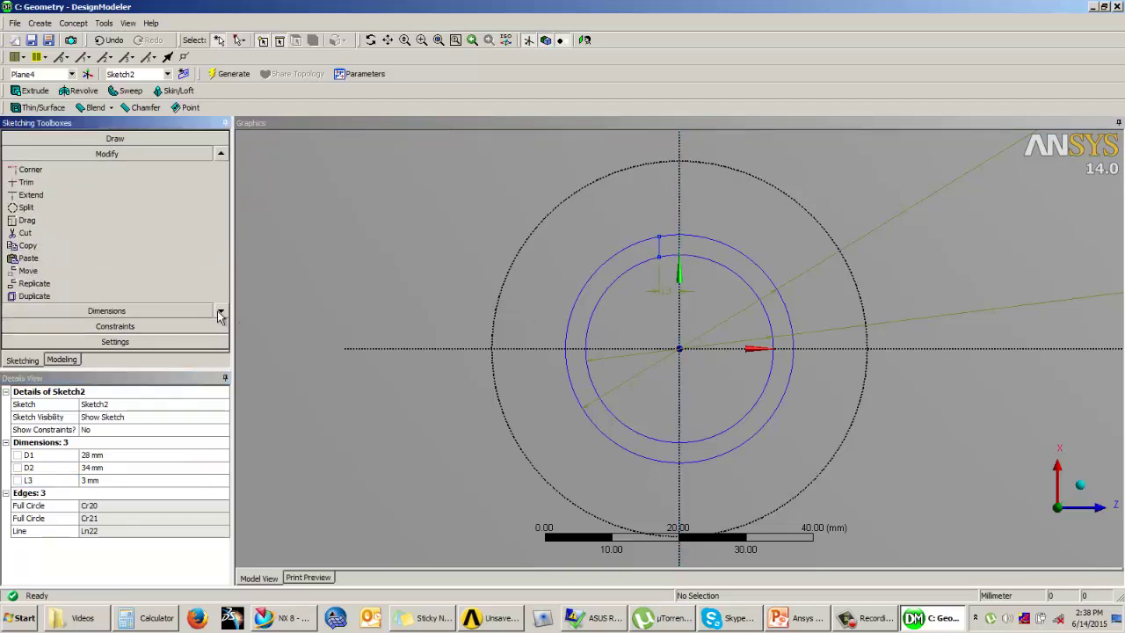
pyautogui.click(220, 313)
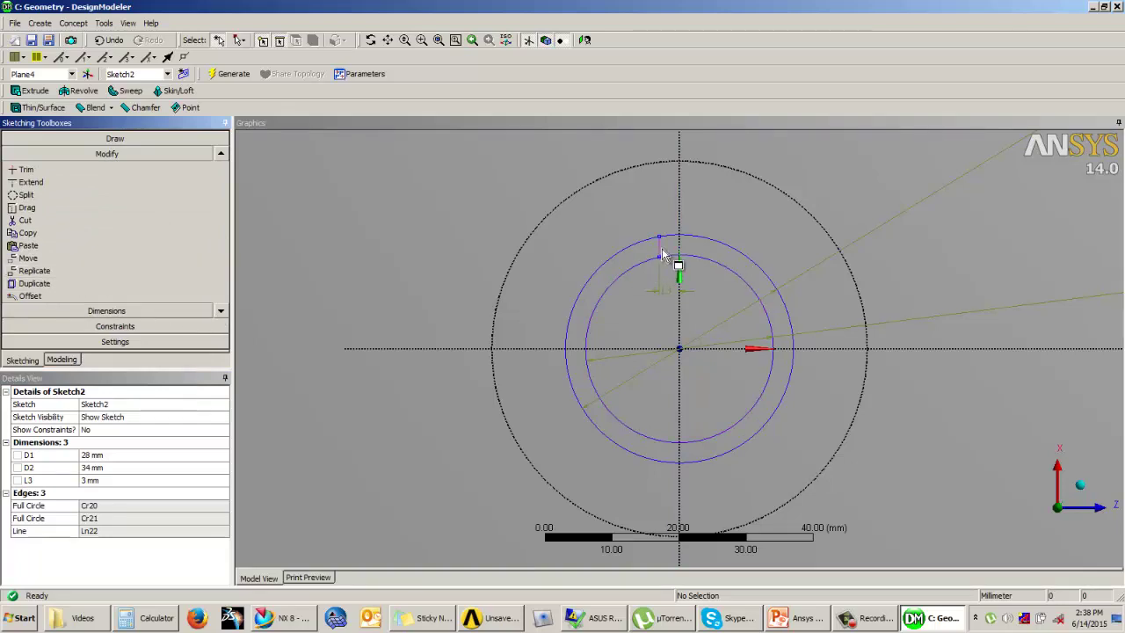
pyautogui.click(63, 273)
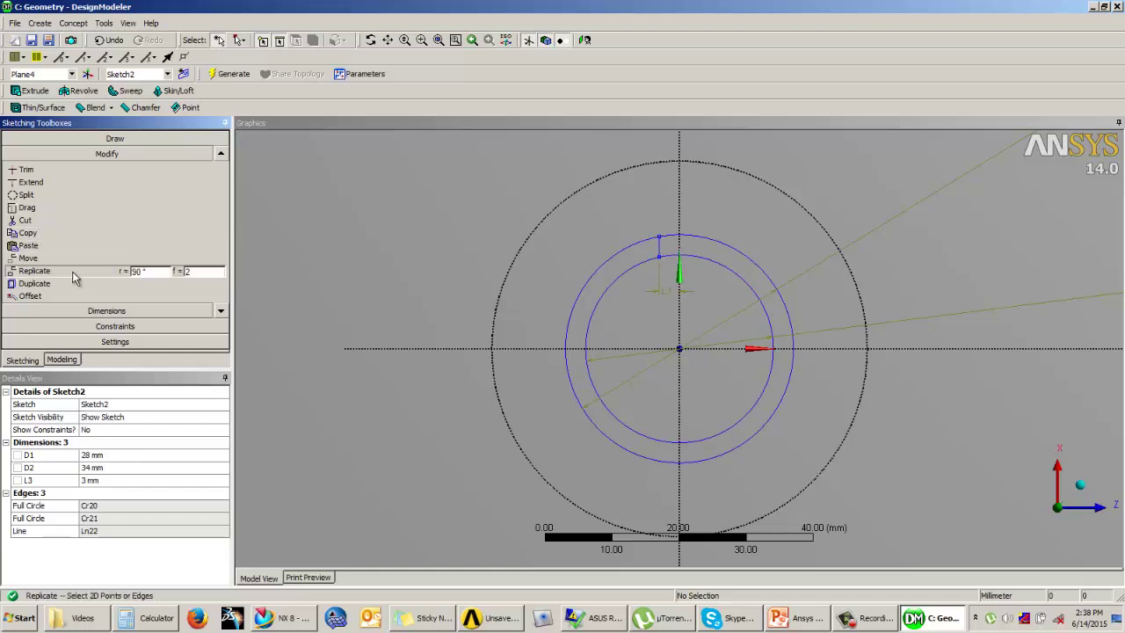
pyautogui.click(661, 255)
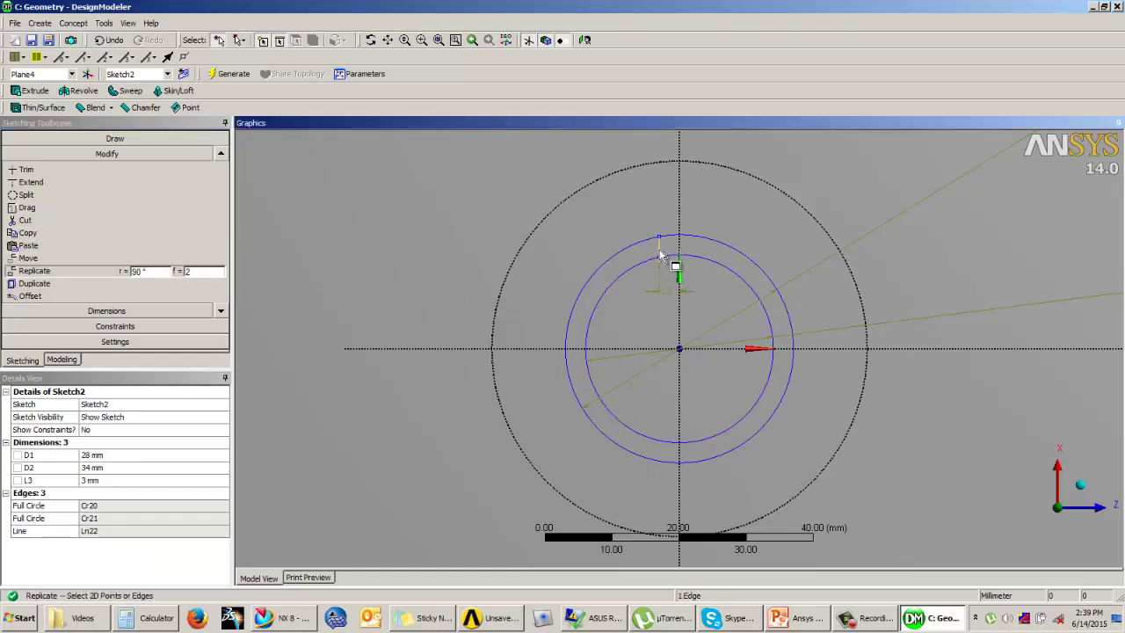
pyautogui.rightClick(545, 240)
pyautogui.click(585, 270)
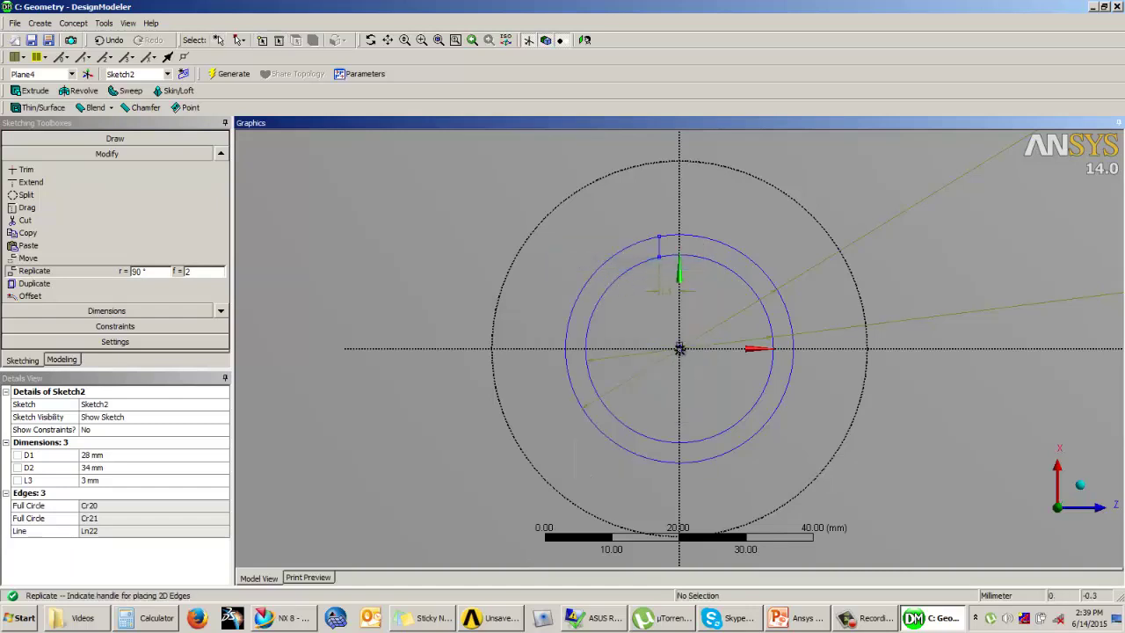
pyautogui.click(680, 349)
pyautogui.rightClick(563, 259)
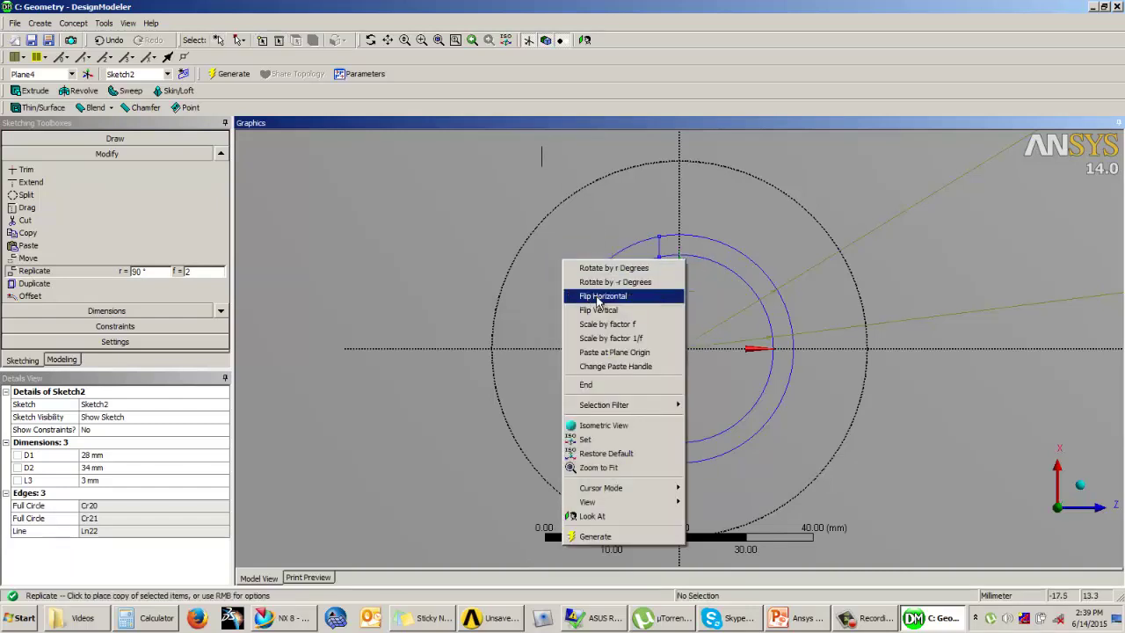
pyautogui.click(598, 299)
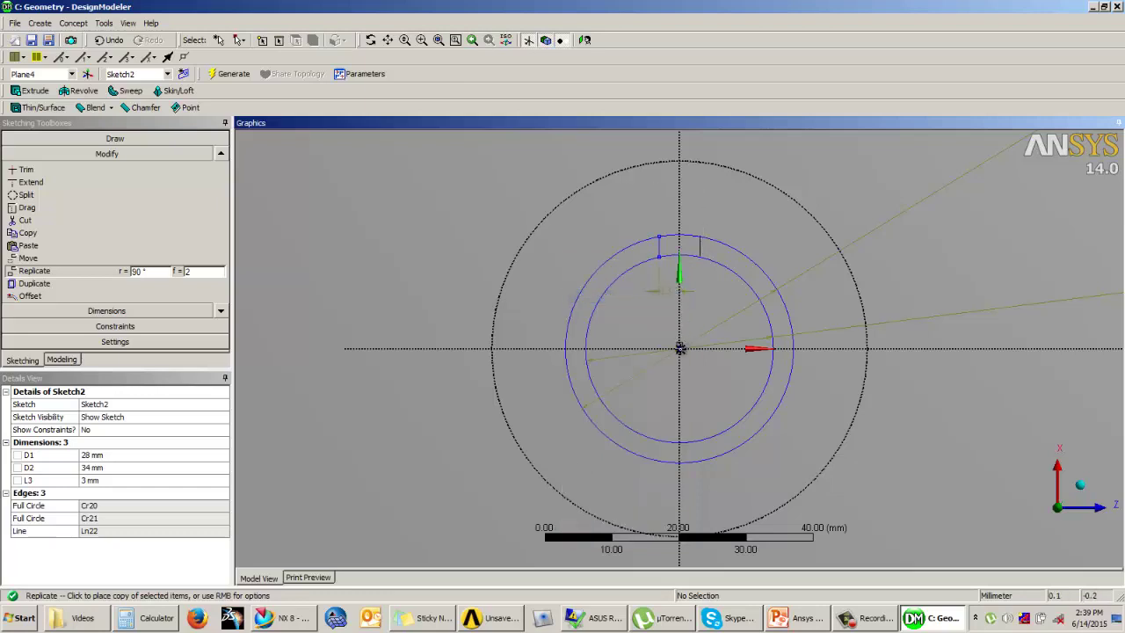
pyautogui.click(679, 349)
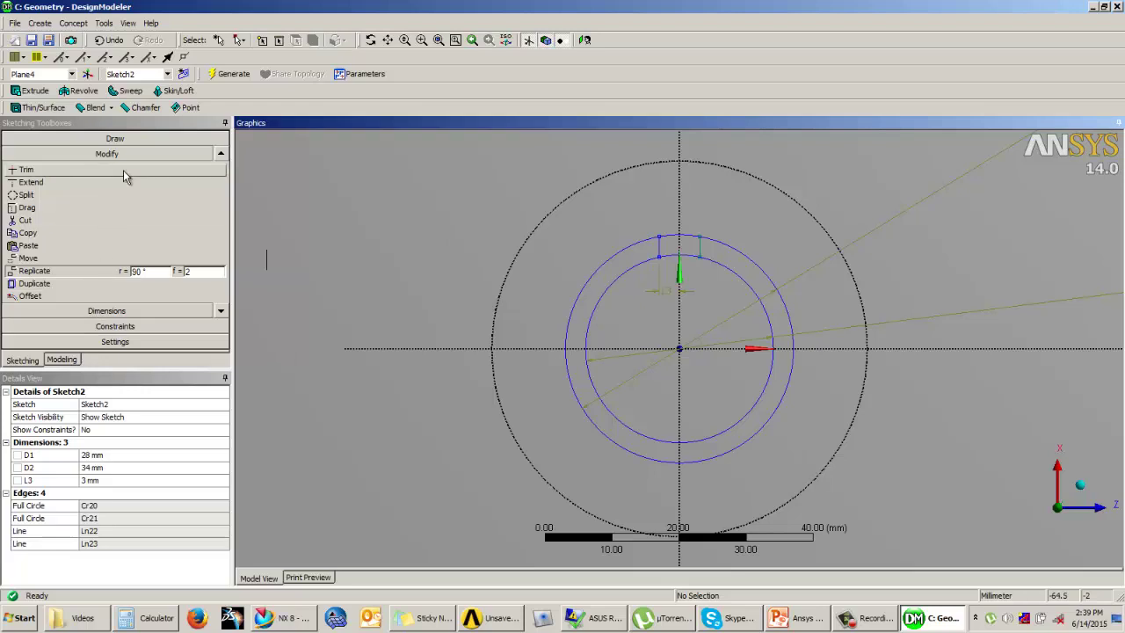
pyautogui.click(33, 172)
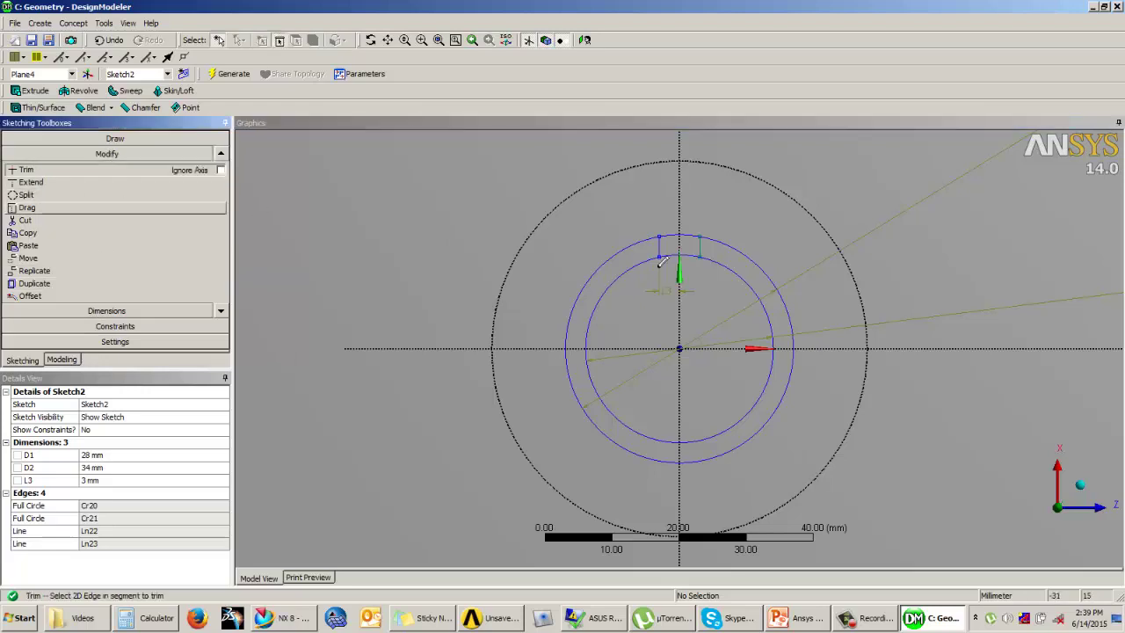
pyautogui.click(673, 252)
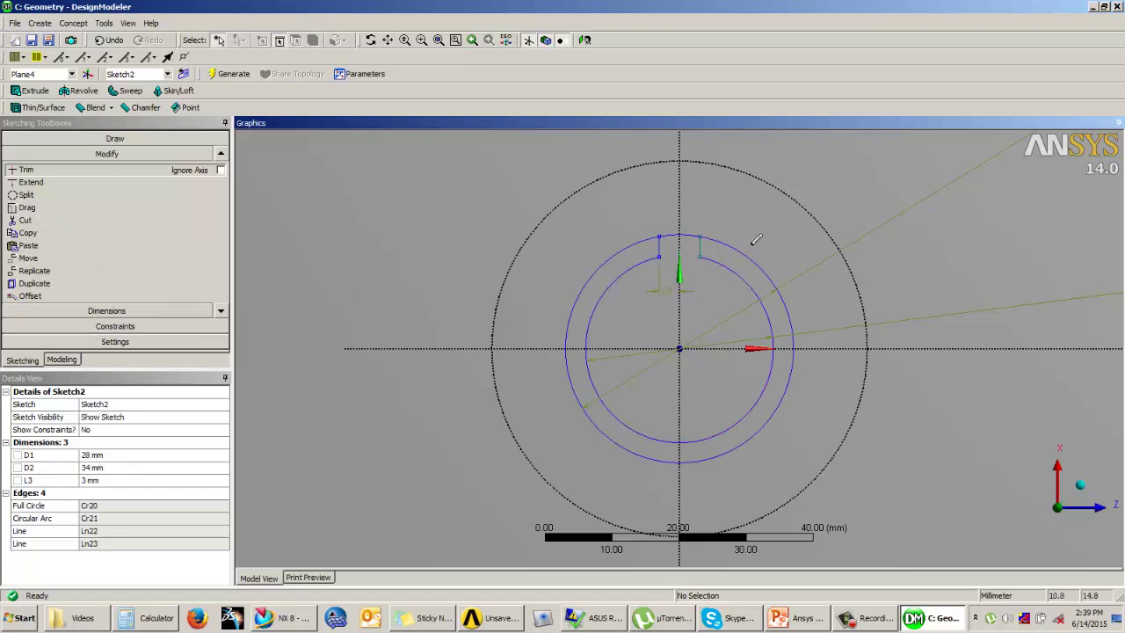
# Step: Replicate both slot lines with the paste handle at the origin and place a copy rotated by r = 60°
pyautogui.click(223, 312)
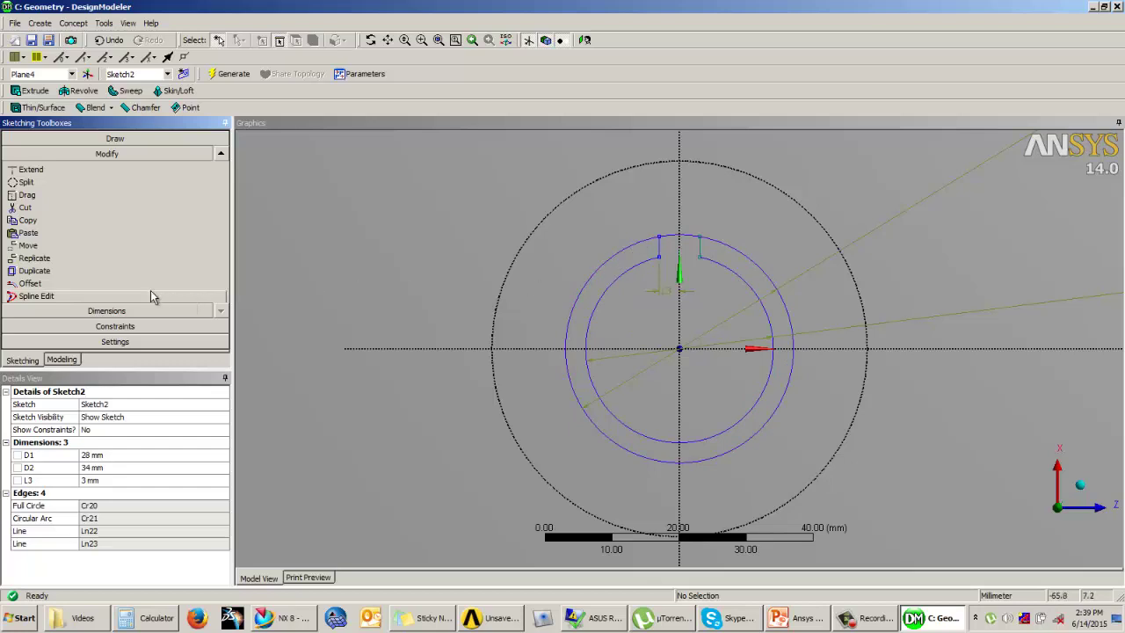
pyautogui.click(65, 258)
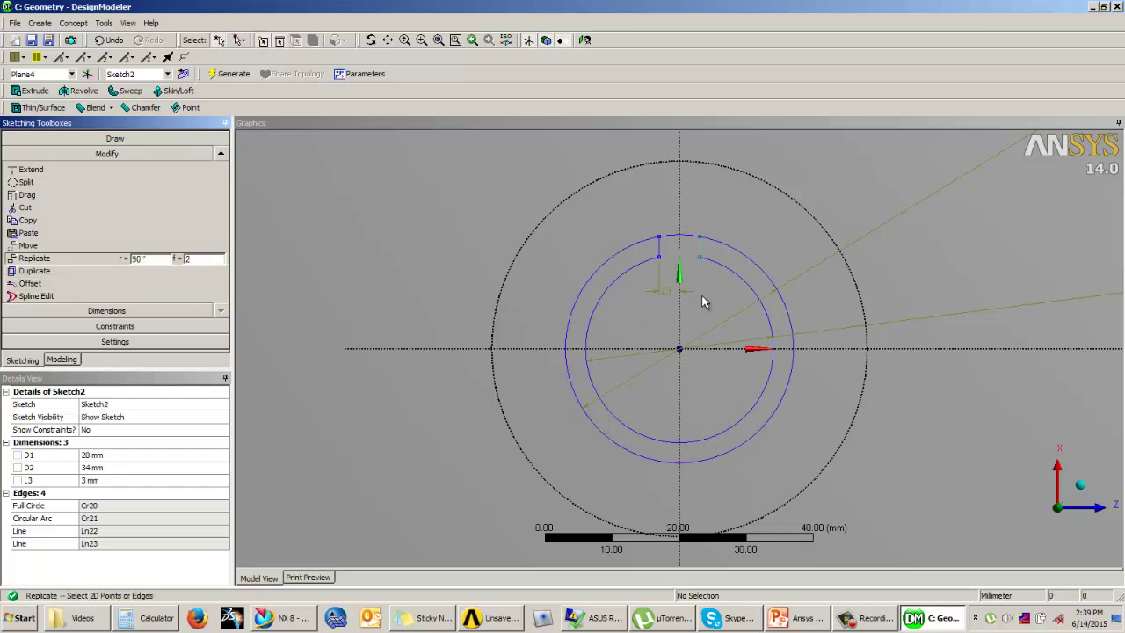
pyautogui.click(700, 250)
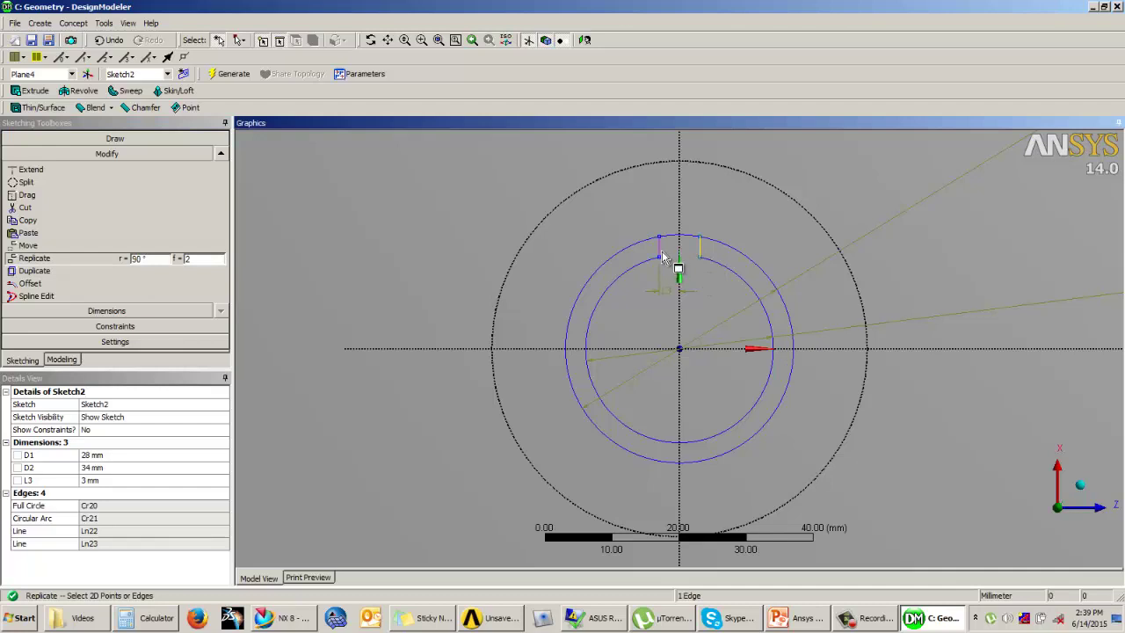
pyautogui.keyDown('ctrl'); pyautogui.click(663, 256); pyautogui.keyUp('ctrl')
pyautogui.click(149, 259)
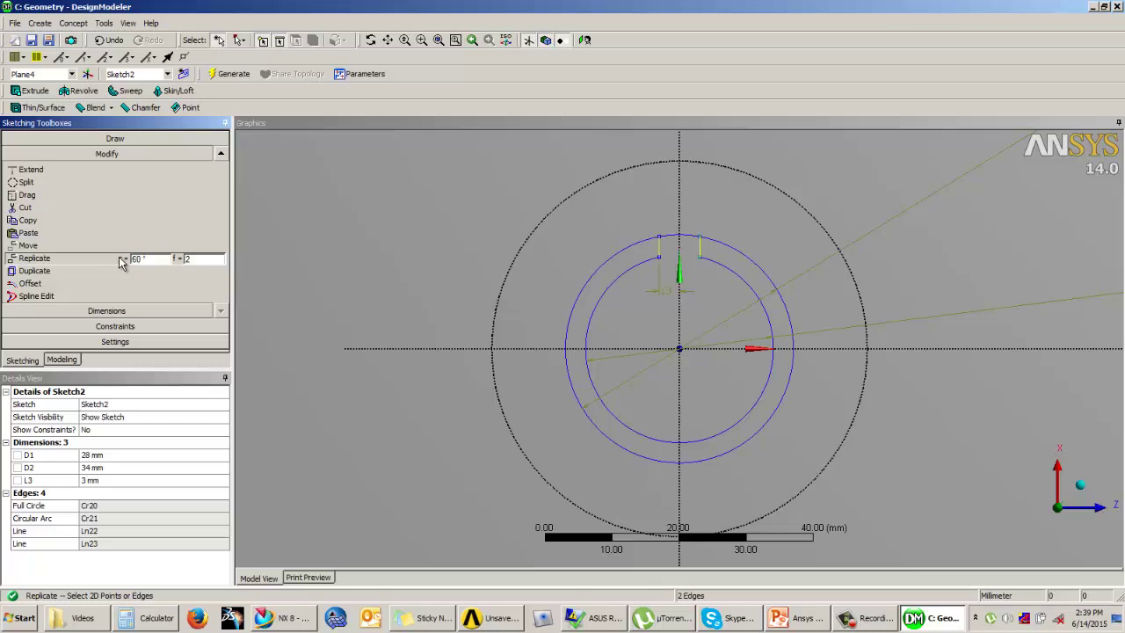
pyautogui.rightClick(376, 251)
pyautogui.click(389, 273)
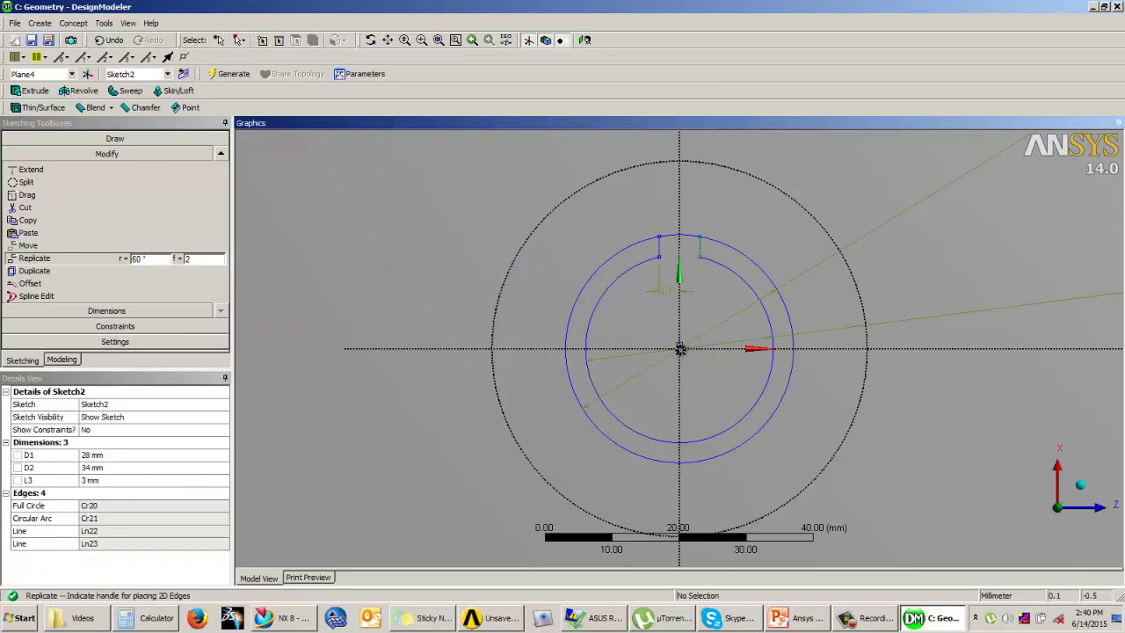
pyautogui.click(680, 348)
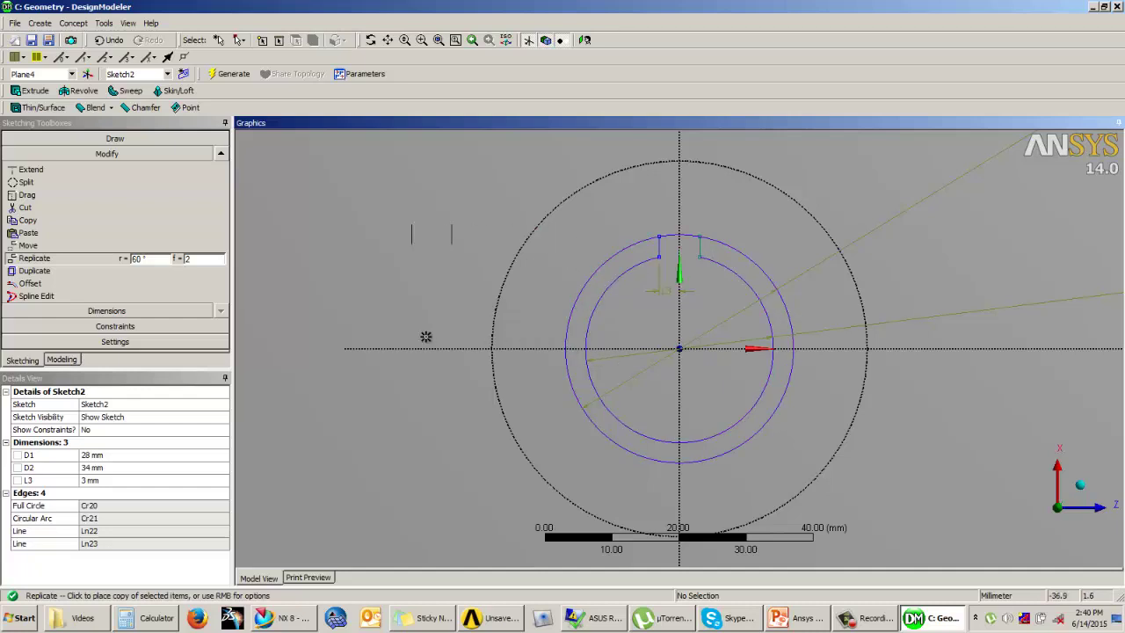
pyautogui.rightClick(426, 324)
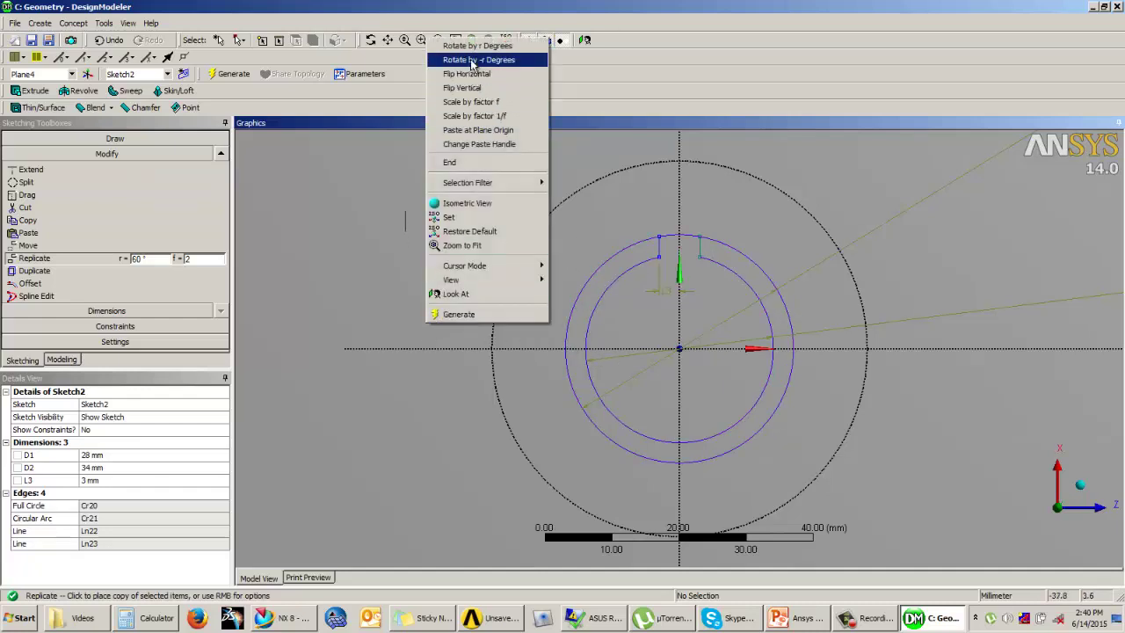
pyautogui.click(476, 48)
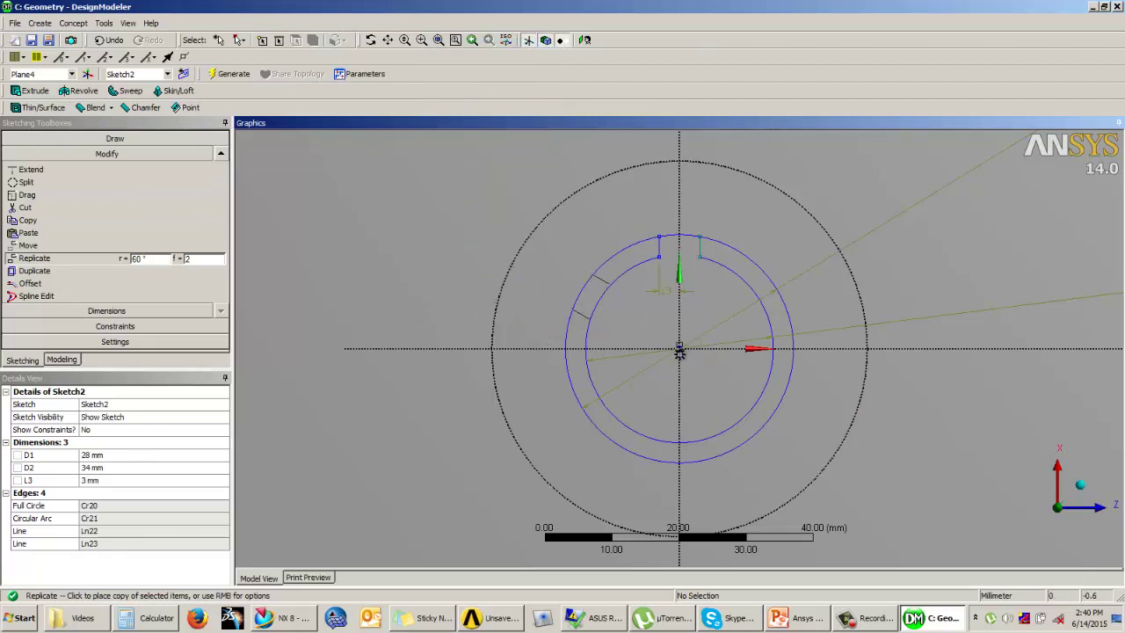
pyautogui.click(681, 346)
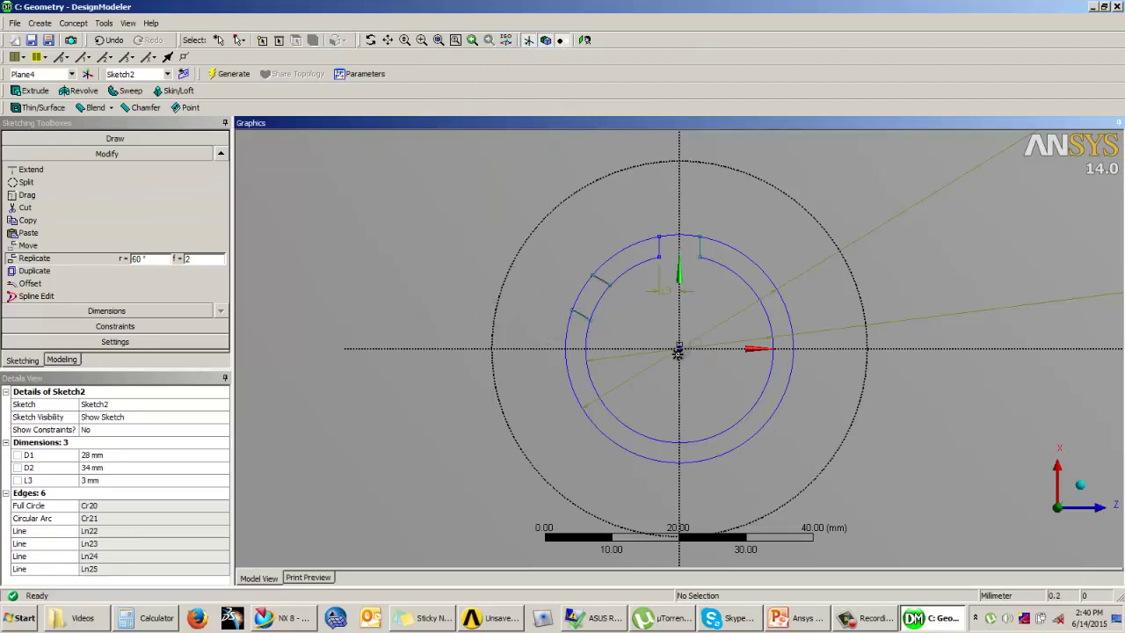
# Step: Place four more copies of the line pair at the origin, each rotated a further 60°, and end the Replicate command
pyautogui.rightClick(536, 378)
pyautogui.click(587, 104)
pyautogui.click(681, 347)
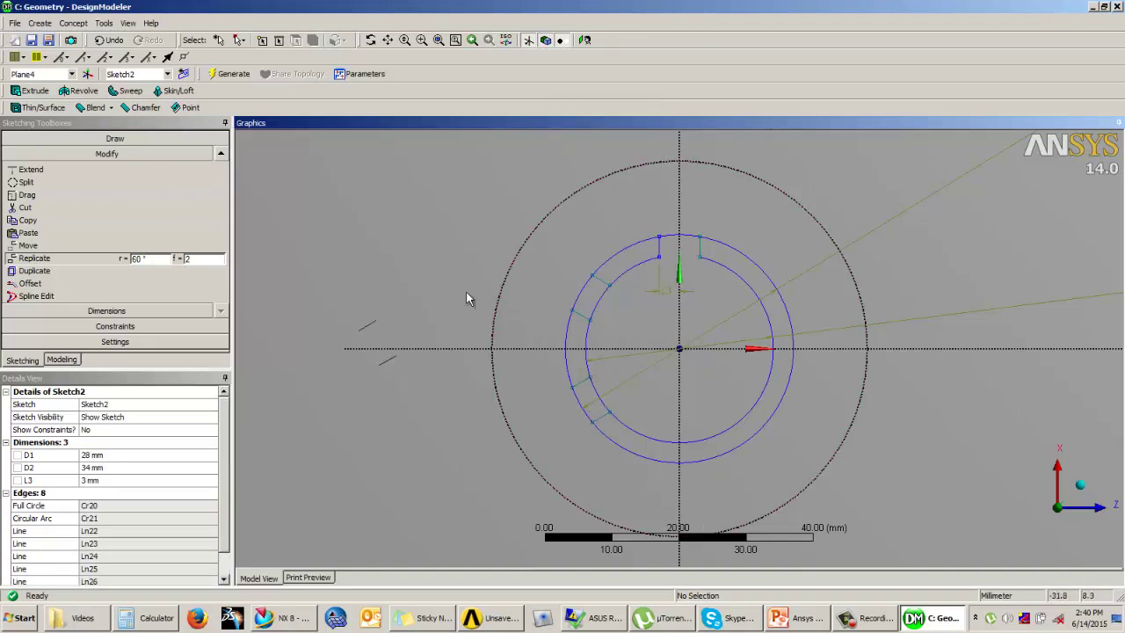
pyautogui.rightClick(467, 296)
pyautogui.click(492, 300)
pyautogui.click(680, 348)
pyautogui.rightClick(429, 236)
pyautogui.click(475, 243)
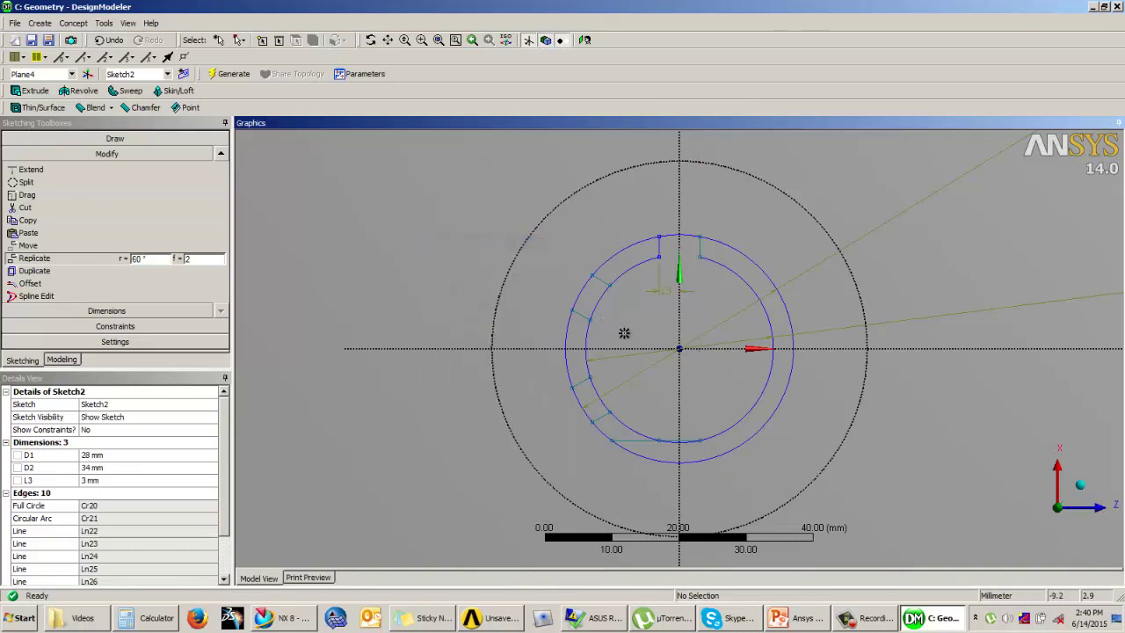
pyautogui.click(679, 349)
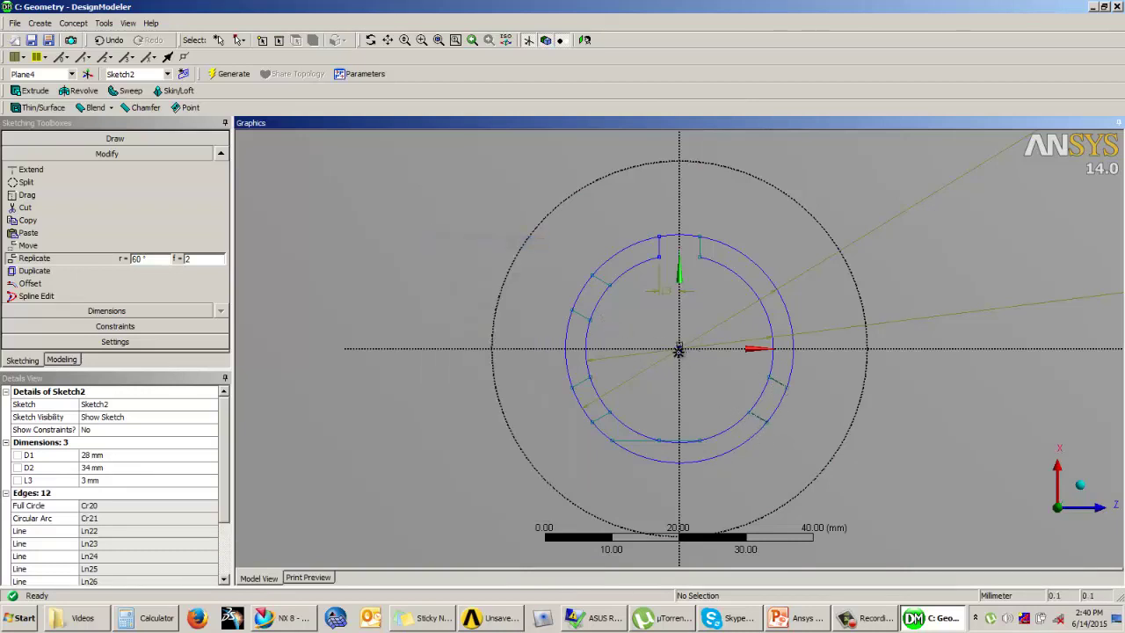
pyautogui.rightClick(440, 260)
pyautogui.click(475, 272)
pyautogui.click(680, 347)
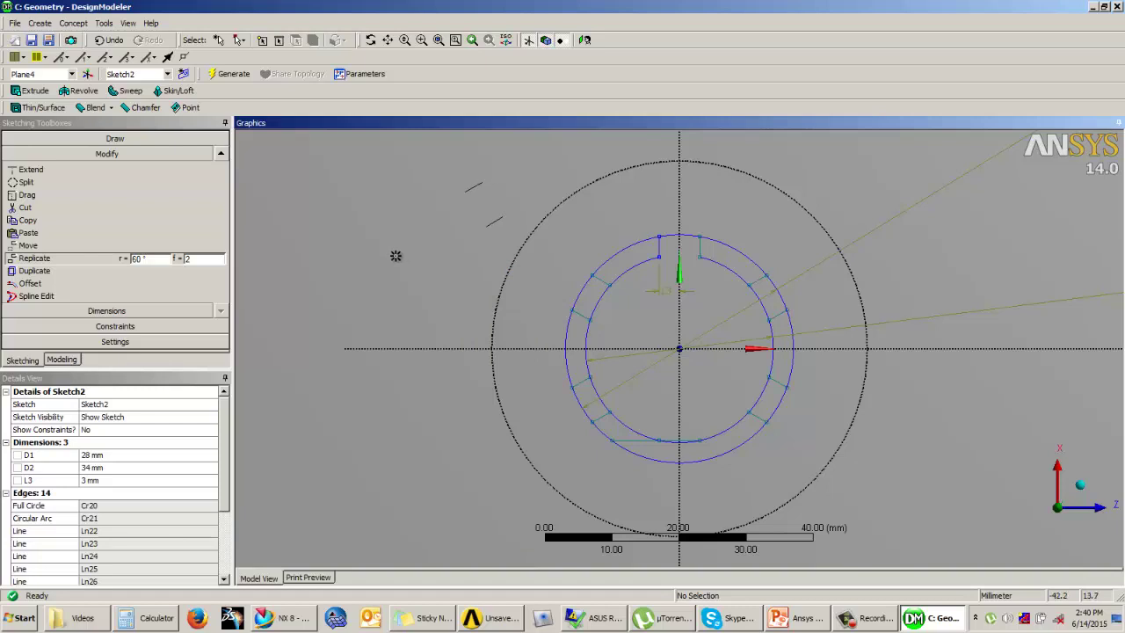
pyautogui.press('Escape')
# Step: Delete the two stray horizontal lines near the bottom of the inner circle
pyautogui.scroll(2, 695, 461)
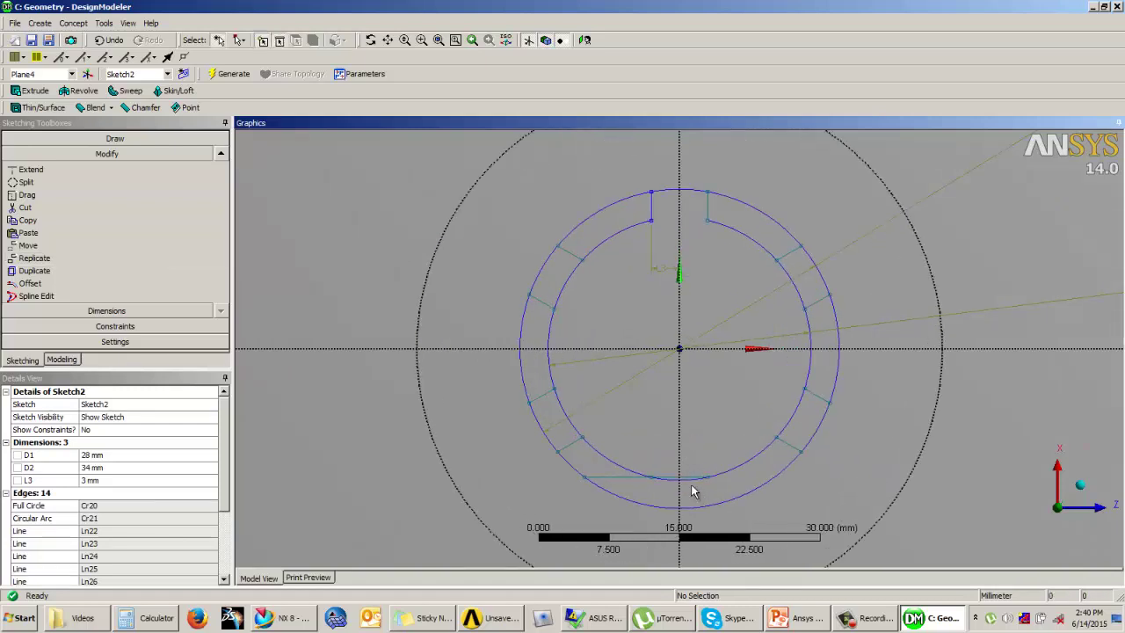
pyautogui.scroll(2, 692, 490)
pyautogui.click(707, 503)
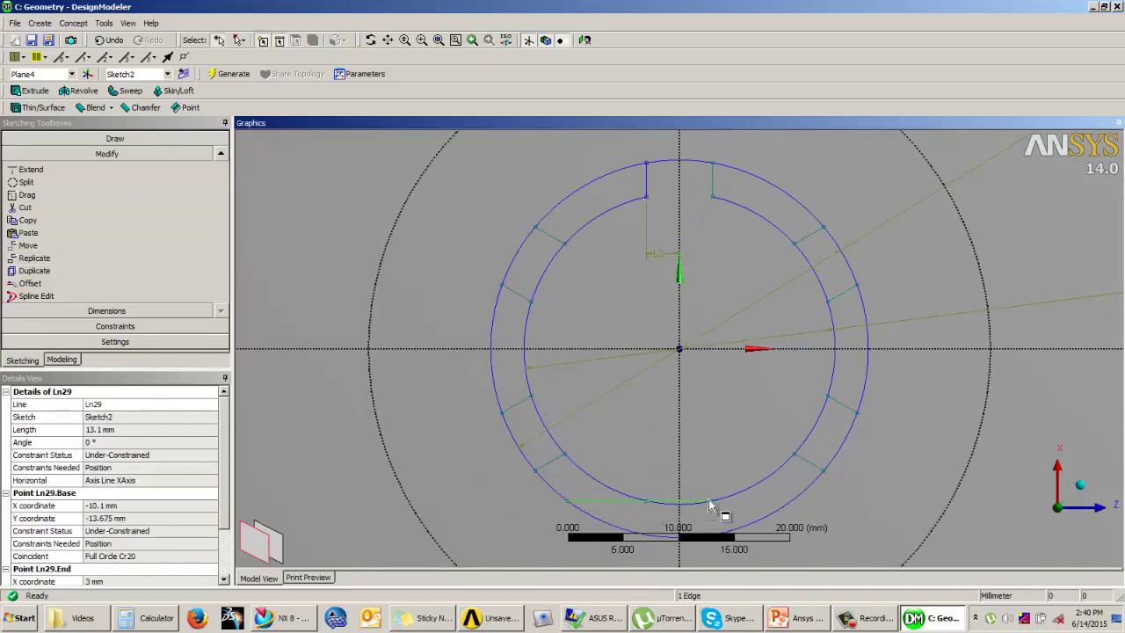
pyautogui.click(720, 491)
pyautogui.click(613, 504)
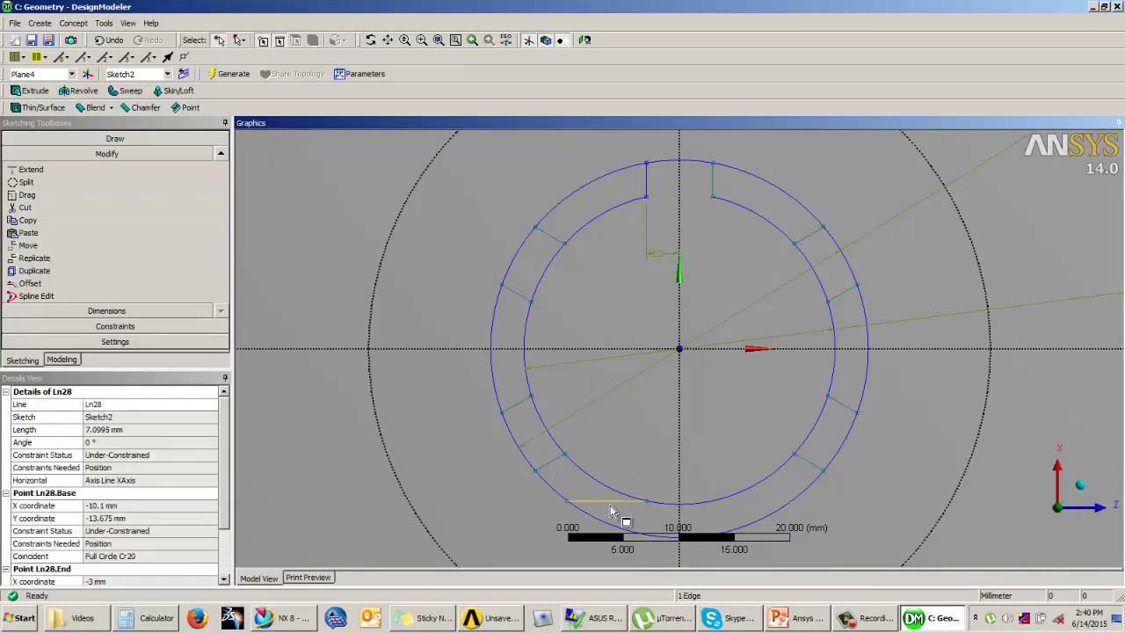
pyautogui.click(624, 437)
pyautogui.scroll(-3, 627, 437)
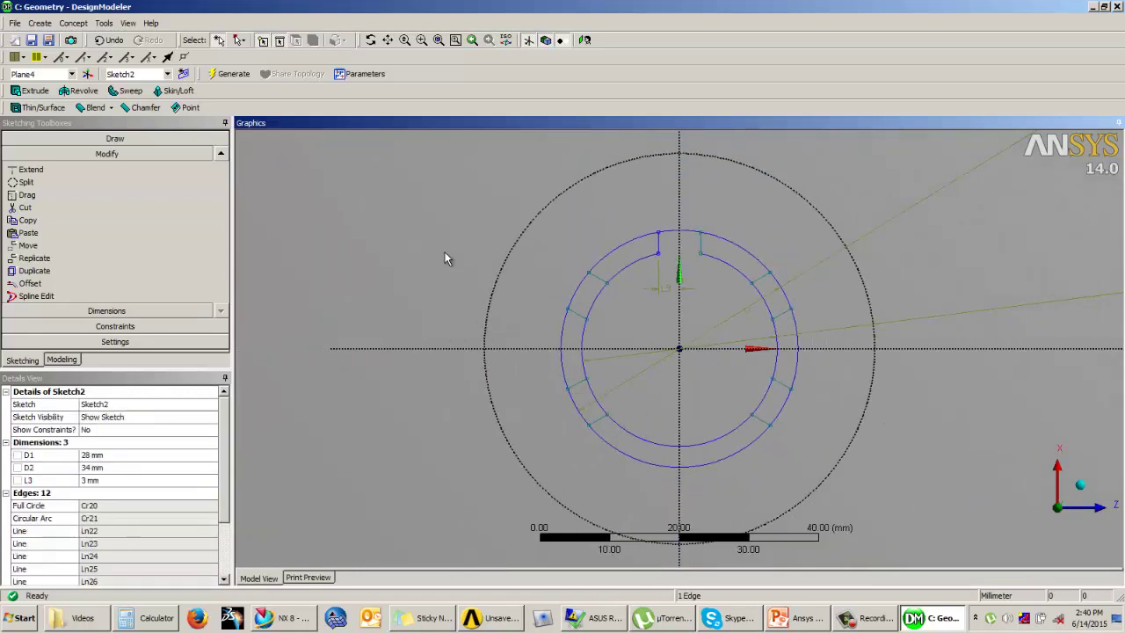
# Step: Replicate the two top slot lines flipped vertically about the origin to form the bottom slot's line pair
pyautogui.click(662, 249)
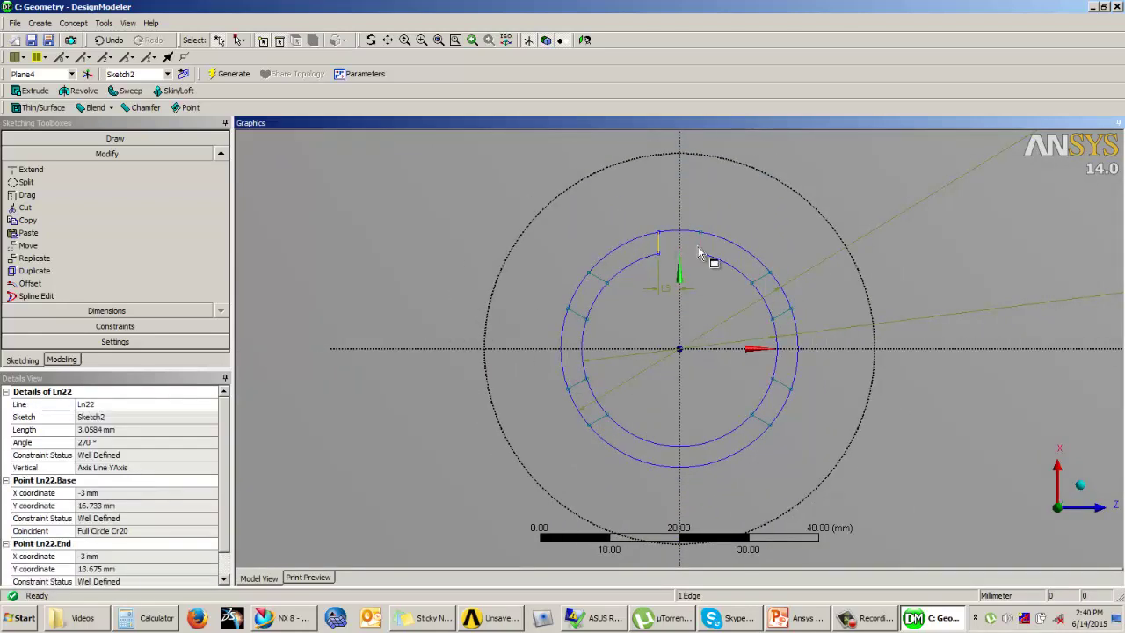
pyautogui.click(701, 250)
pyautogui.click(35, 257)
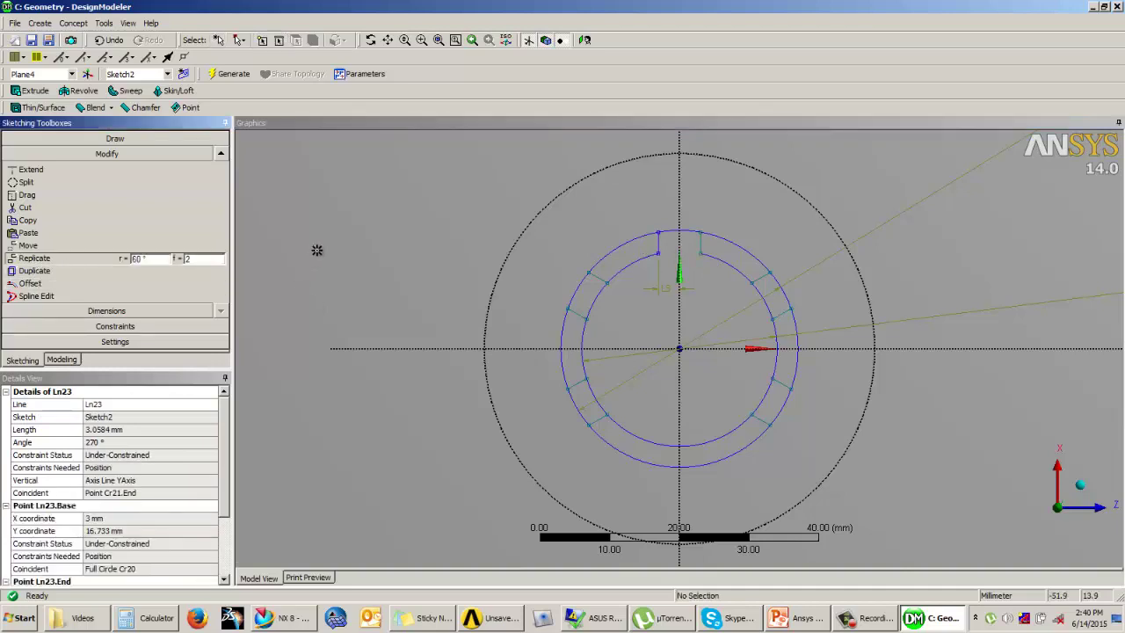
pyautogui.click(674, 349)
pyautogui.rightClick(515, 314)
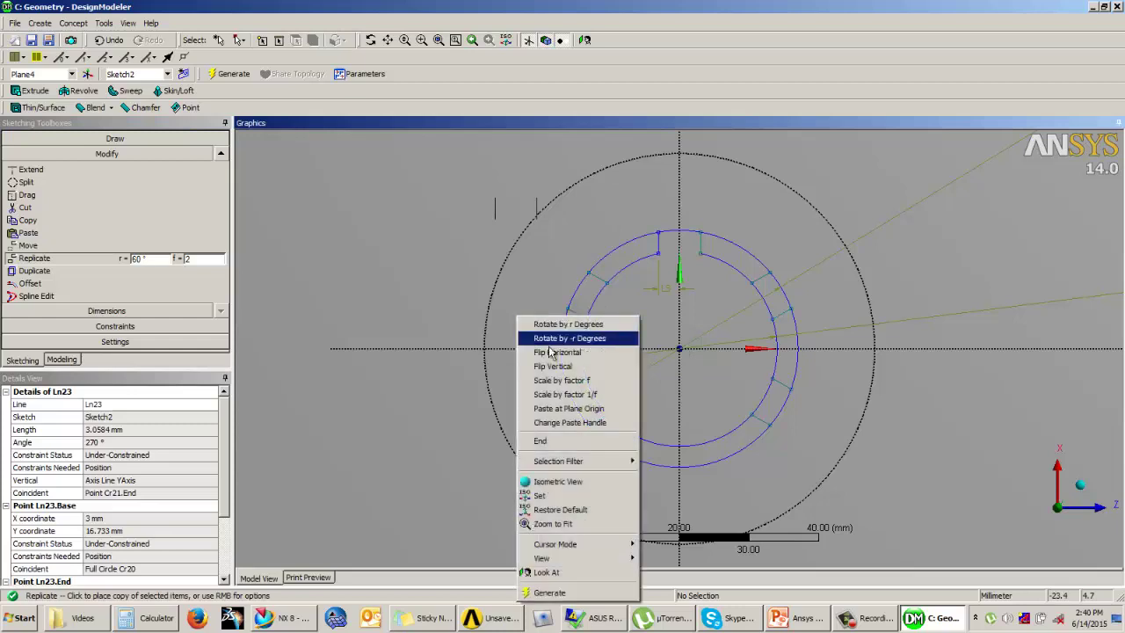
pyautogui.click(552, 366)
pyautogui.click(678, 349)
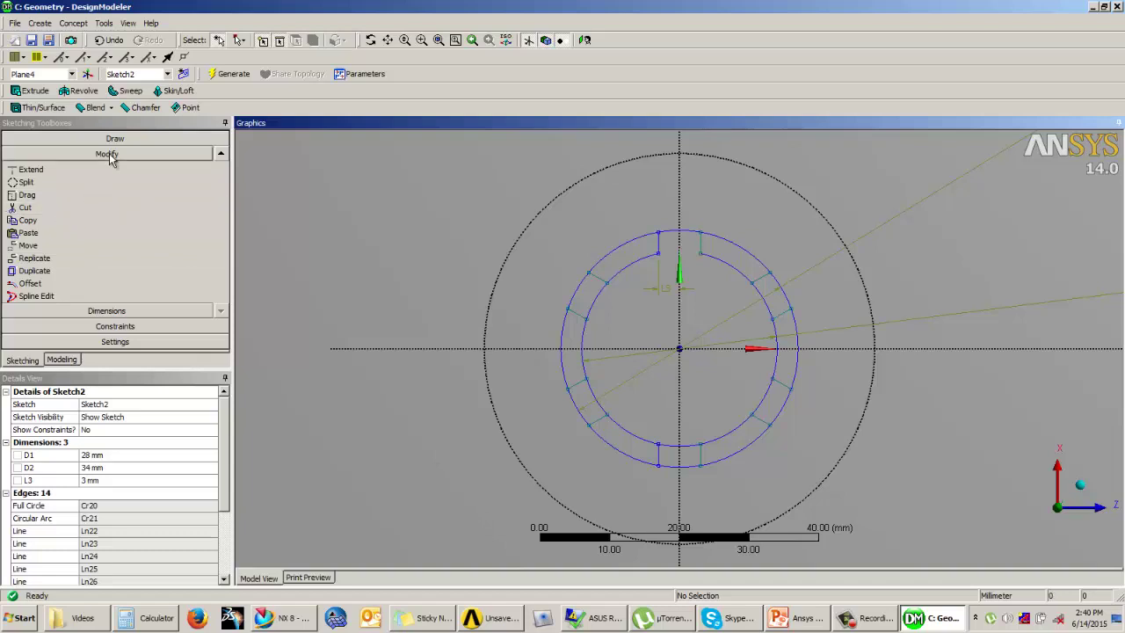
# Step: Trim the inner circle's segments between each remaining pair of slot lines
pyautogui.click(221, 155)
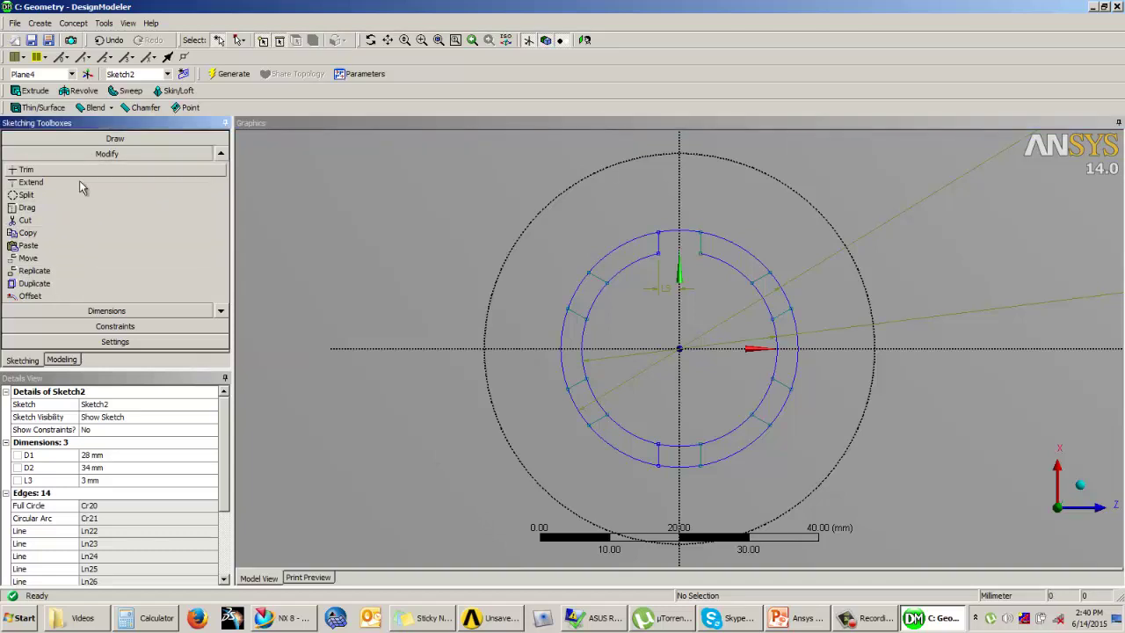
pyautogui.click(31, 170)
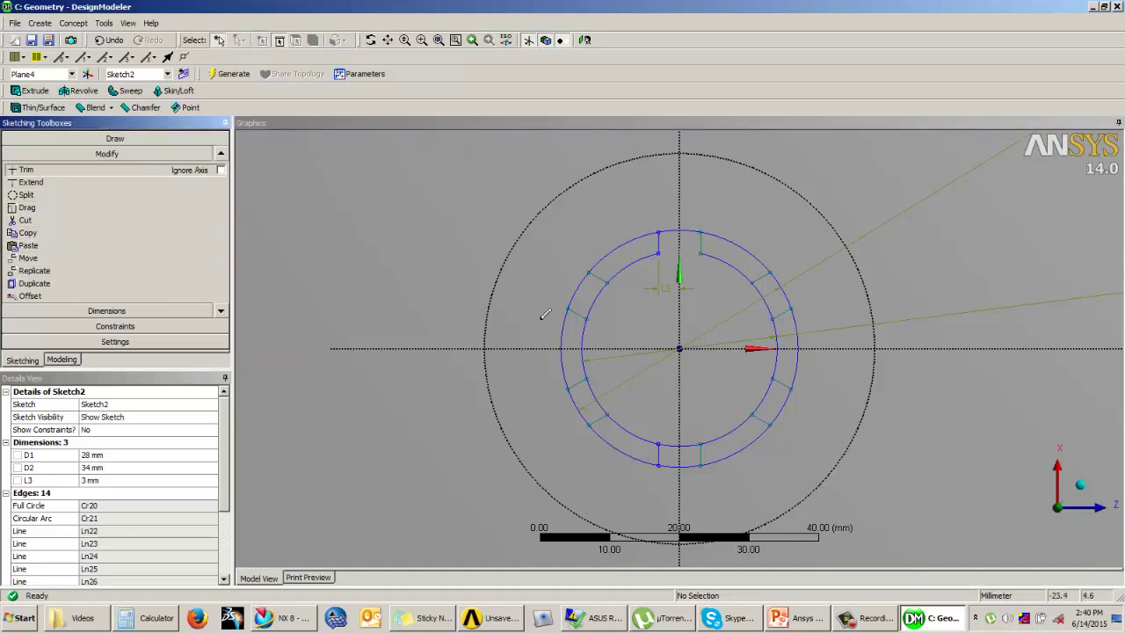
pyautogui.click(600, 299)
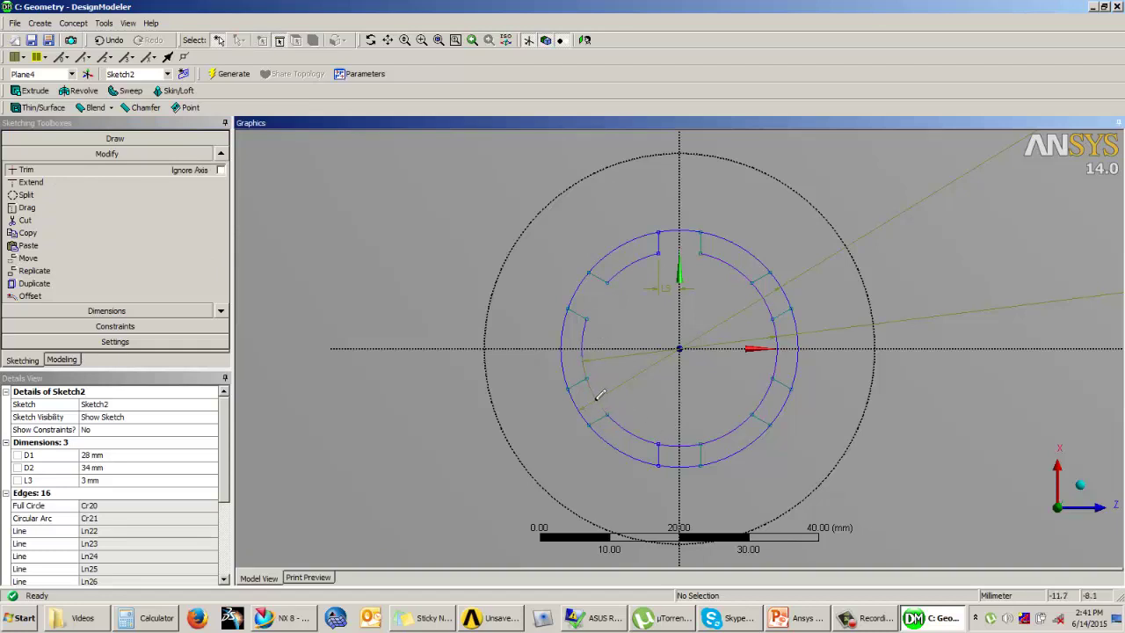
pyautogui.click(693, 442)
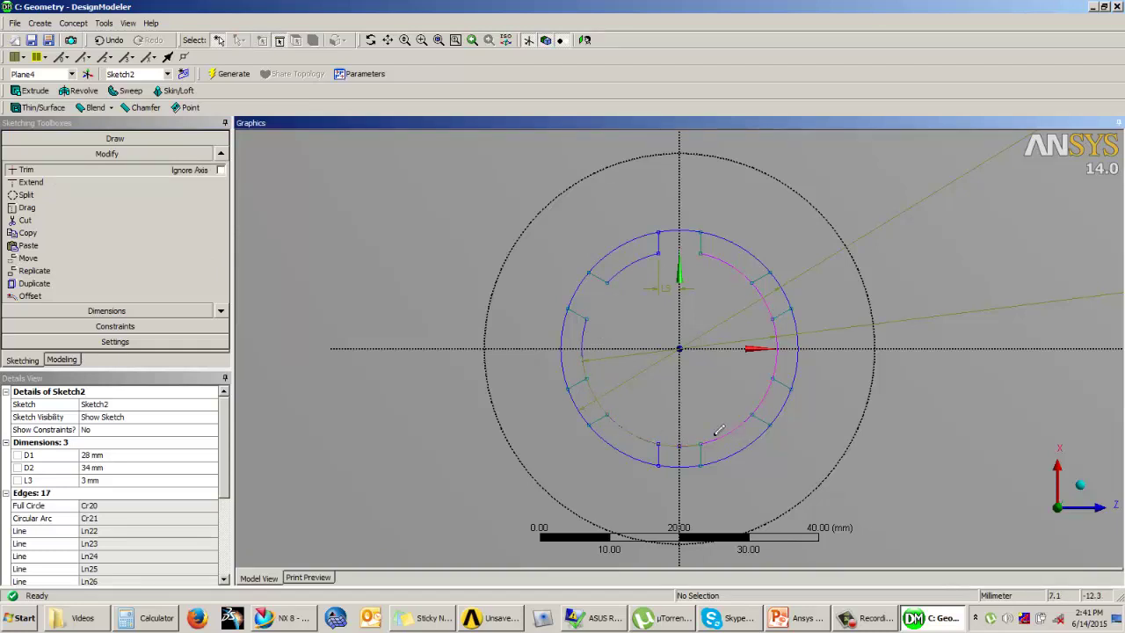
pyautogui.click(769, 391)
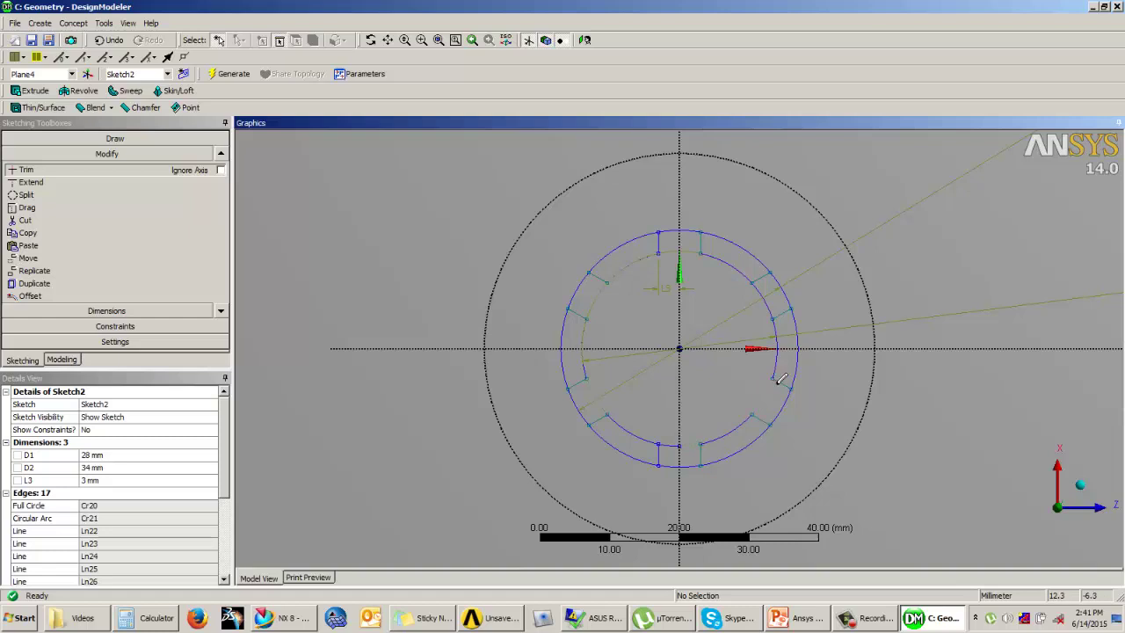
pyautogui.click(762, 299)
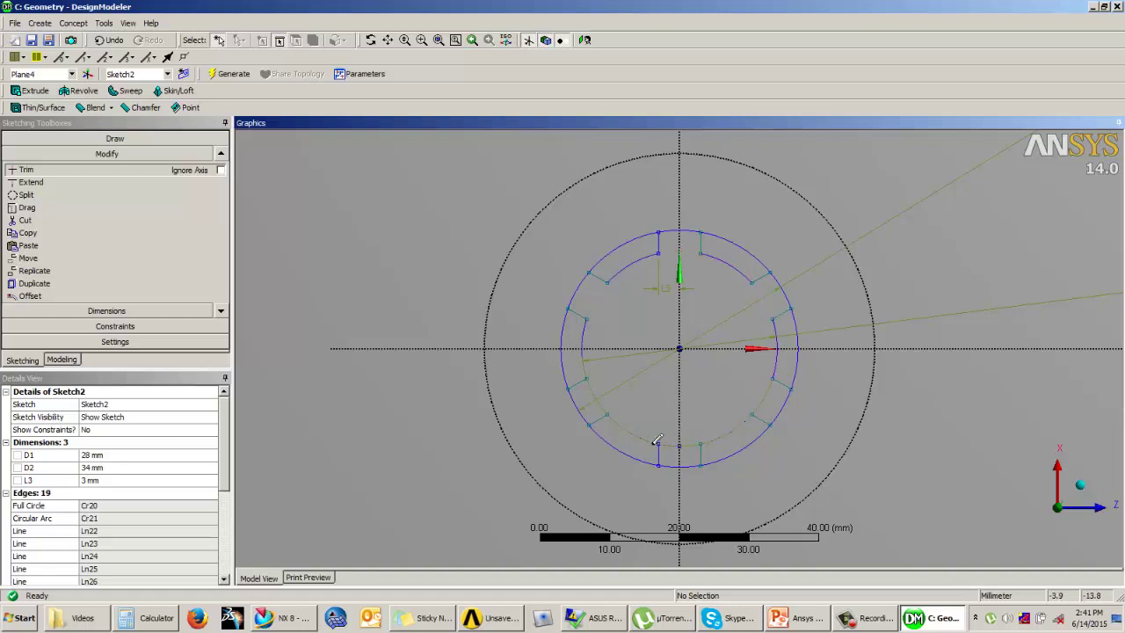
# Step: Trim the outer circle's segments between neighbouring slots, keeping only the arcs that cap the slots
pyautogui.click(630, 242)
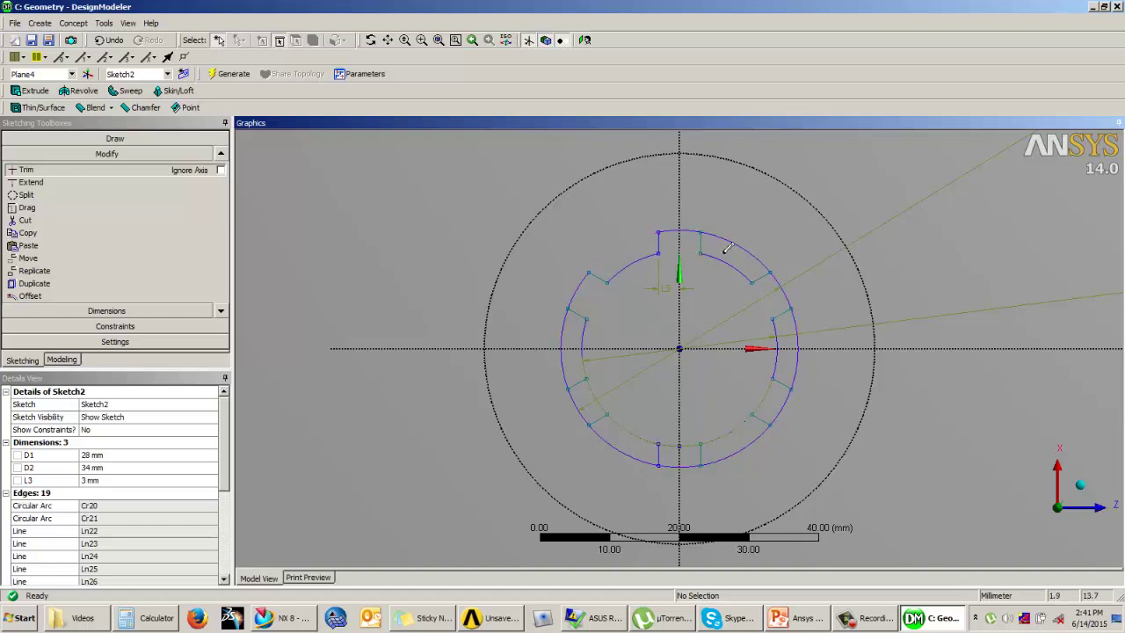
pyautogui.click(800, 339)
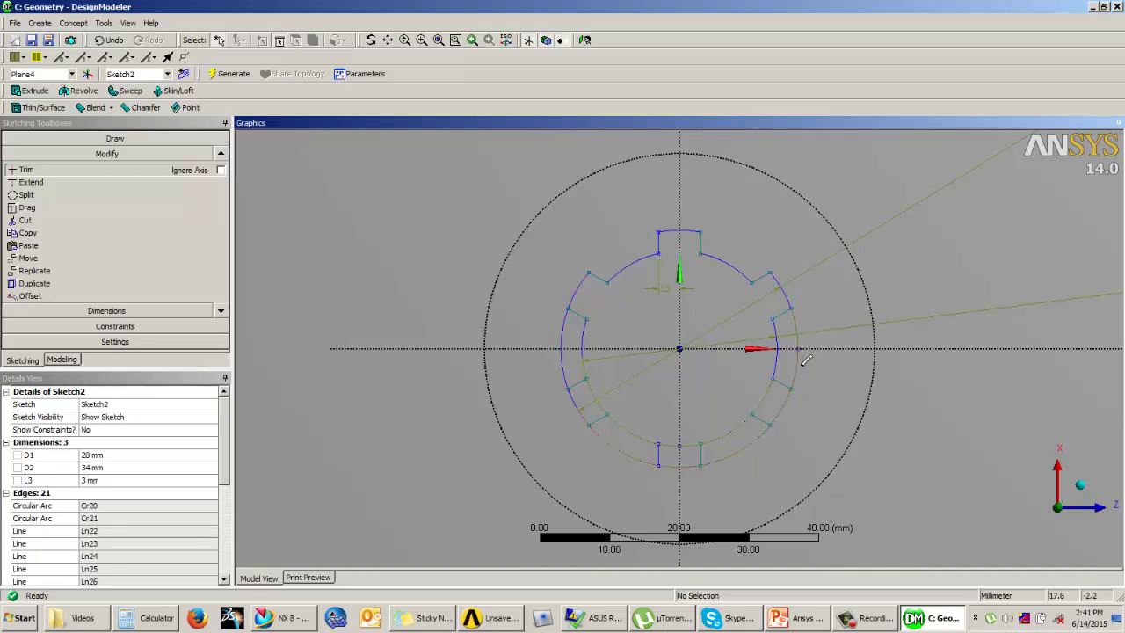
pyautogui.click(762, 439)
pyautogui.click(675, 465)
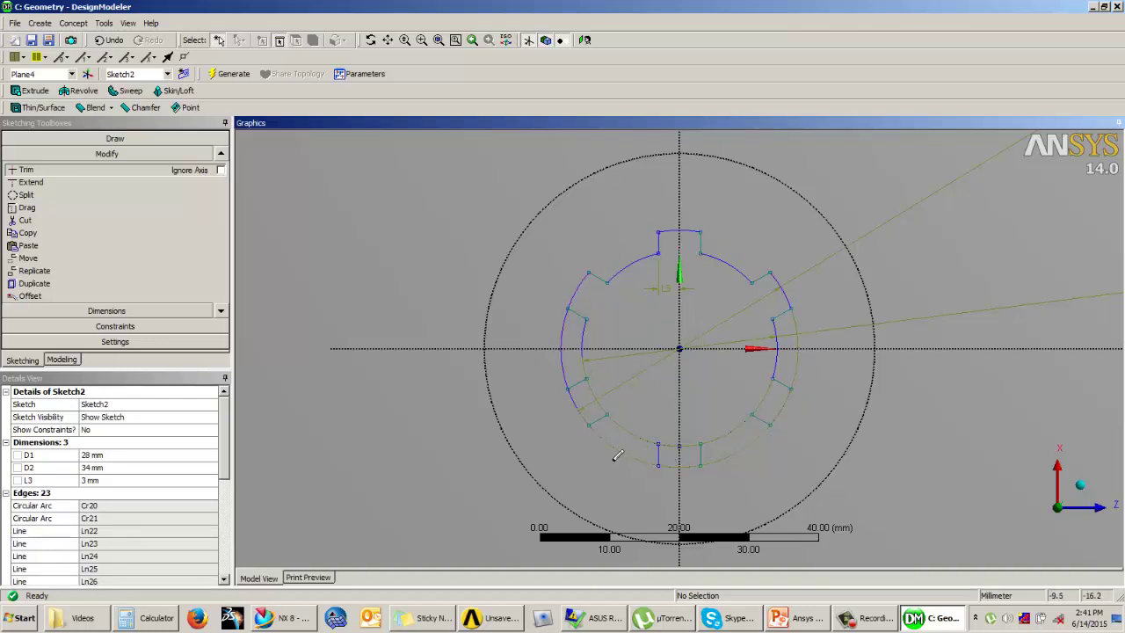
pyautogui.click(563, 334)
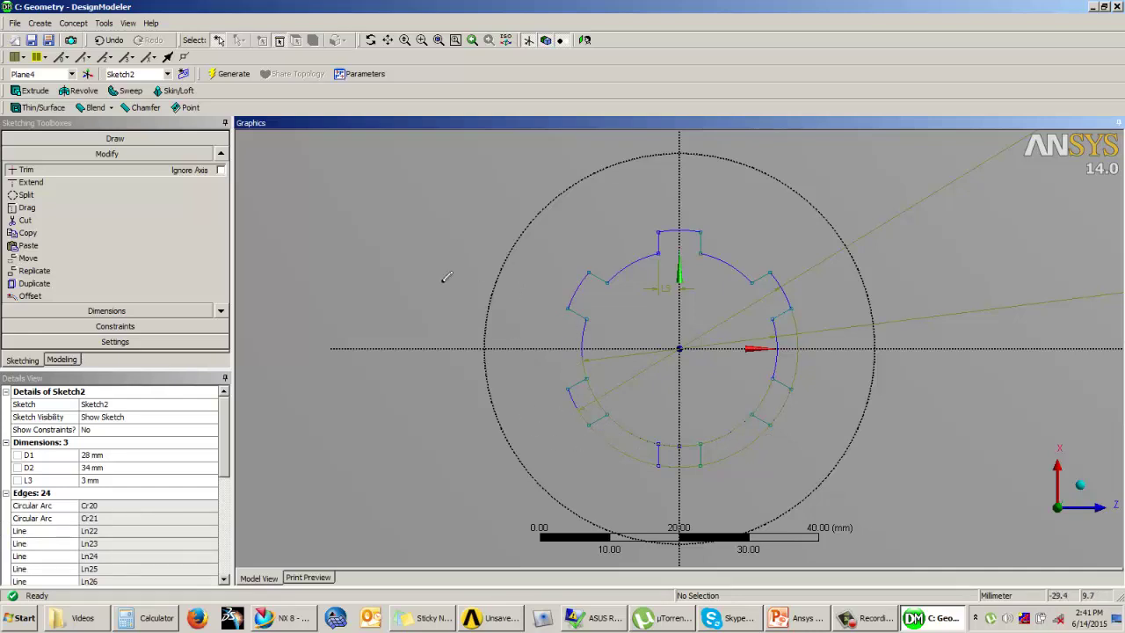
pyautogui.press('Escape')
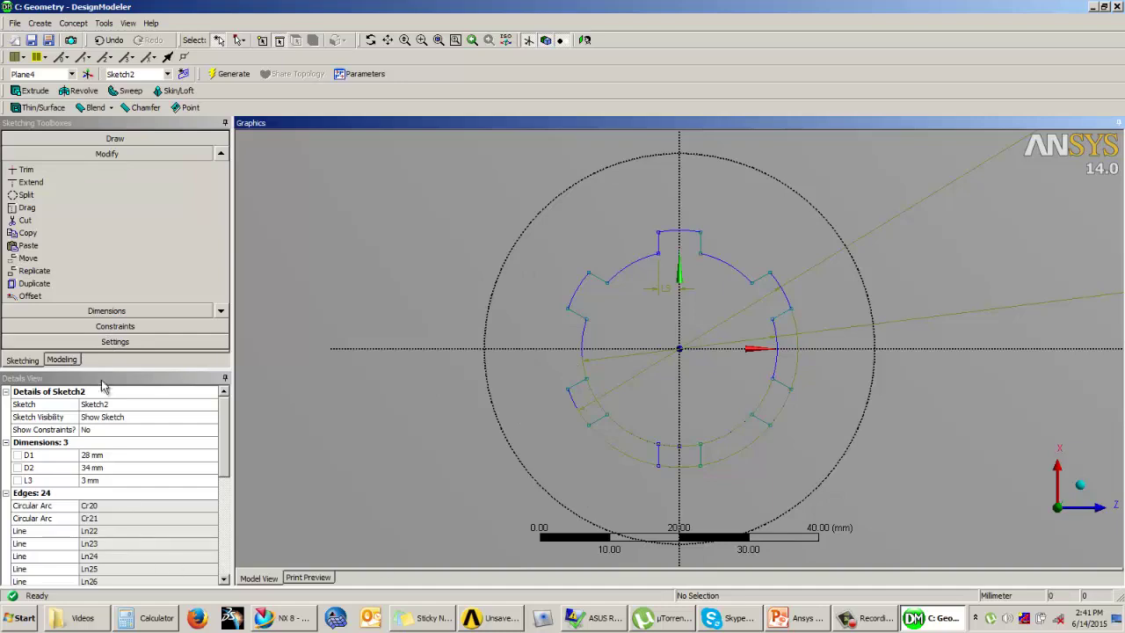
# Step: Start an Extrude of the splined profile, Sketch2, with its operation set to Cut Material
pyautogui.click(70, 362)
pyautogui.moveTo(621, 326)
pyautogui.mouseDown(button='middle')
pyautogui.moveTo(603, 241)
pyautogui.moveTo(558, 241)
pyautogui.moveTo(563, 251)
pyautogui.mouseUp(button='middle')
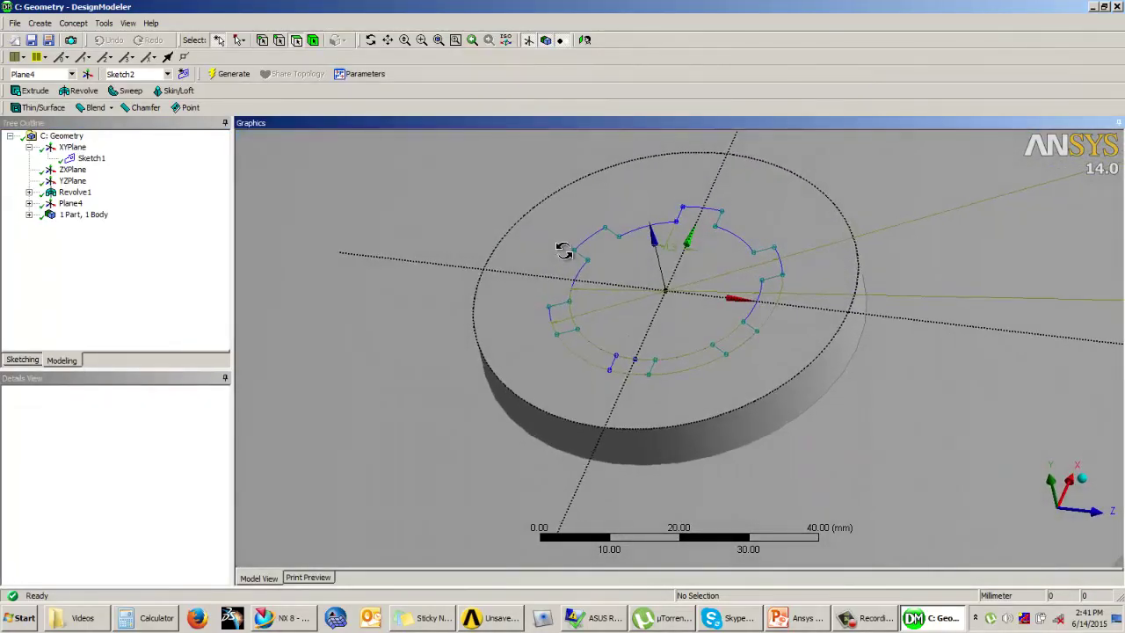
pyautogui.click(32, 90)
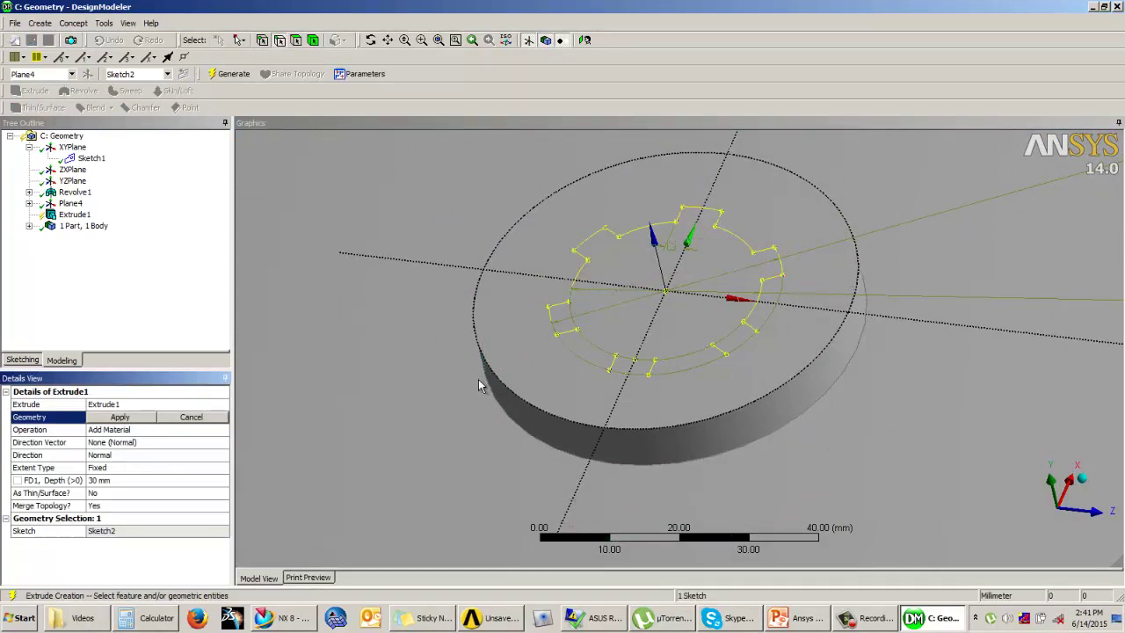
pyautogui.click(121, 418)
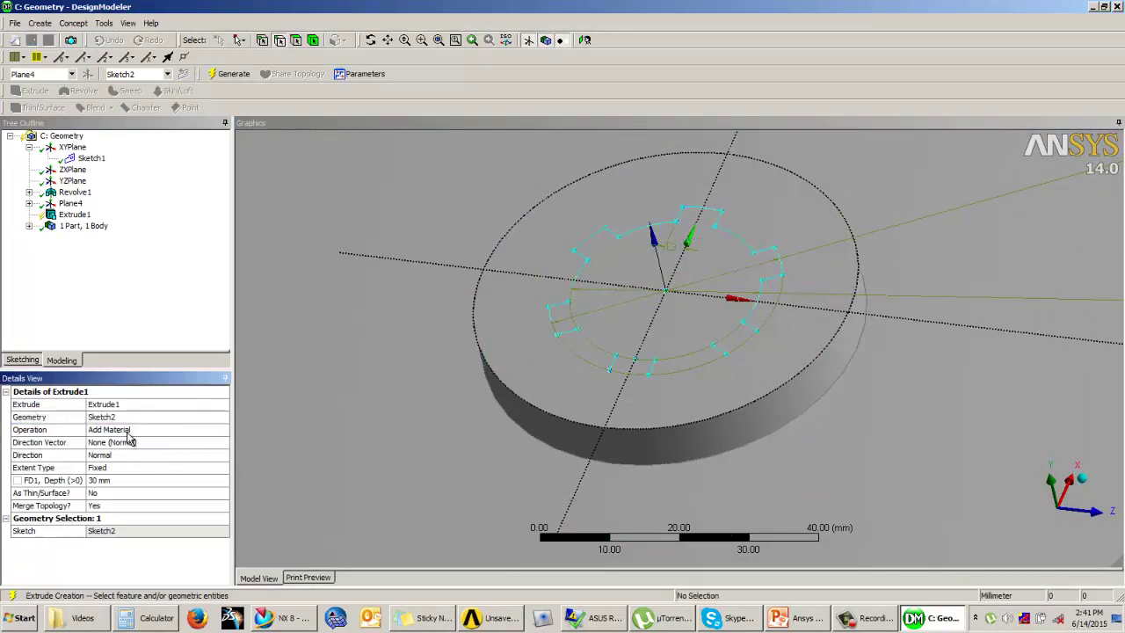
pyautogui.click(129, 430)
pyautogui.click(129, 430)
pyautogui.click(158, 450)
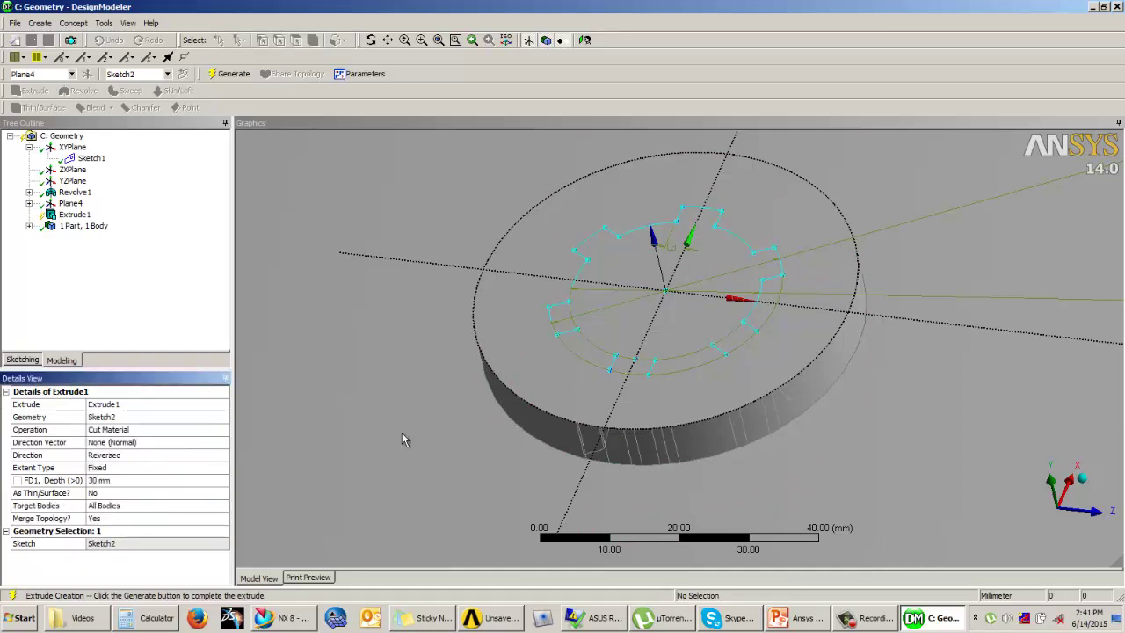
# Step: Set the extrude's extent type to Through All and generate the feature
pyautogui.click(131, 470)
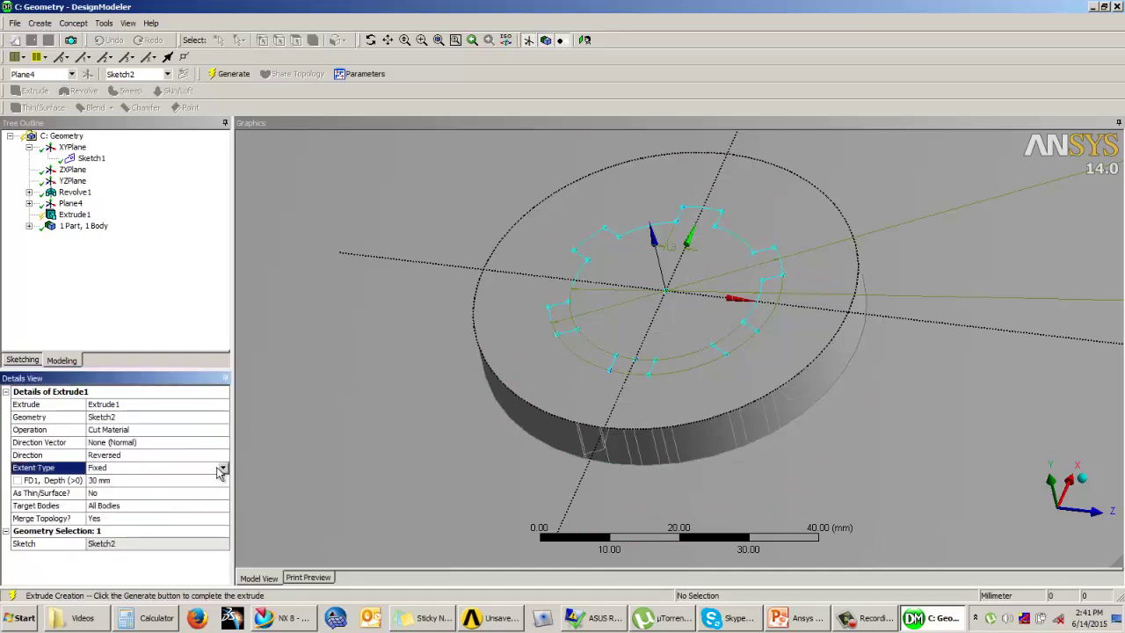
pyautogui.click(222, 468)
pyautogui.click(136, 490)
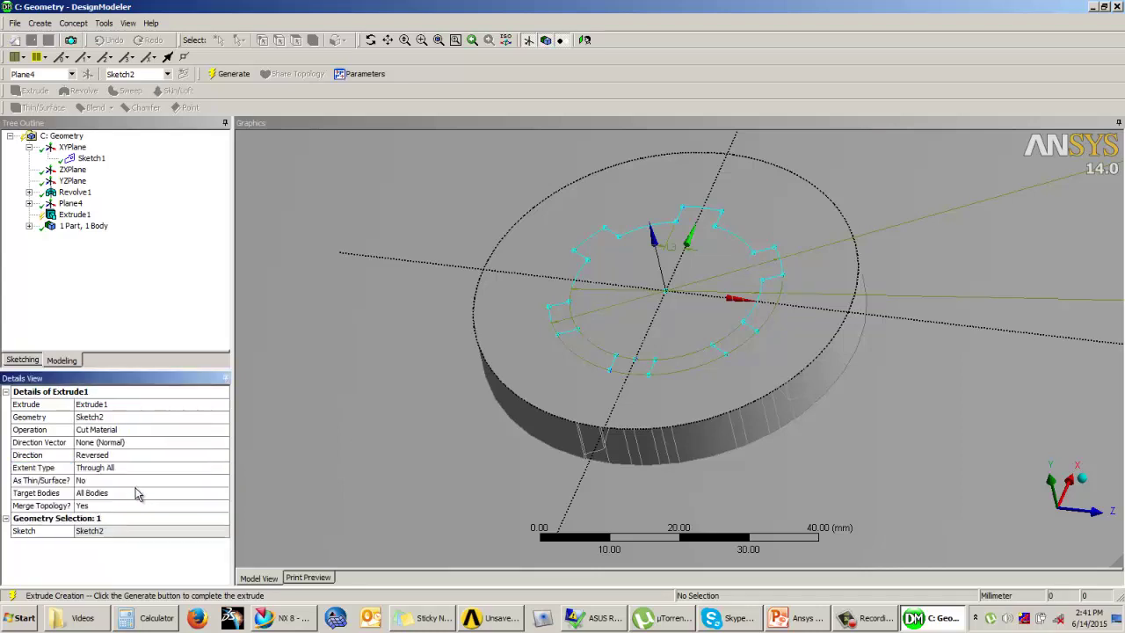
pyautogui.click(229, 74)
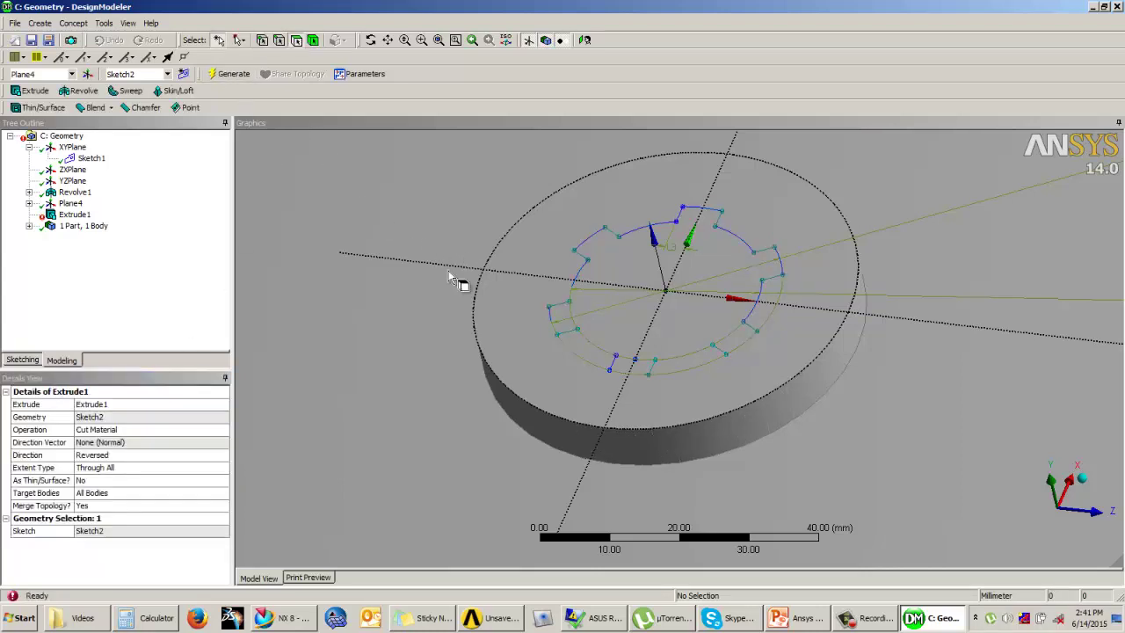
# Step: Examine the extrude feature's Sketch2 up close for open or leftover segments in the spline profile
pyautogui.click(424, 287)
pyautogui.scroll(-5, 428, 302)
pyautogui.click(308, 317)
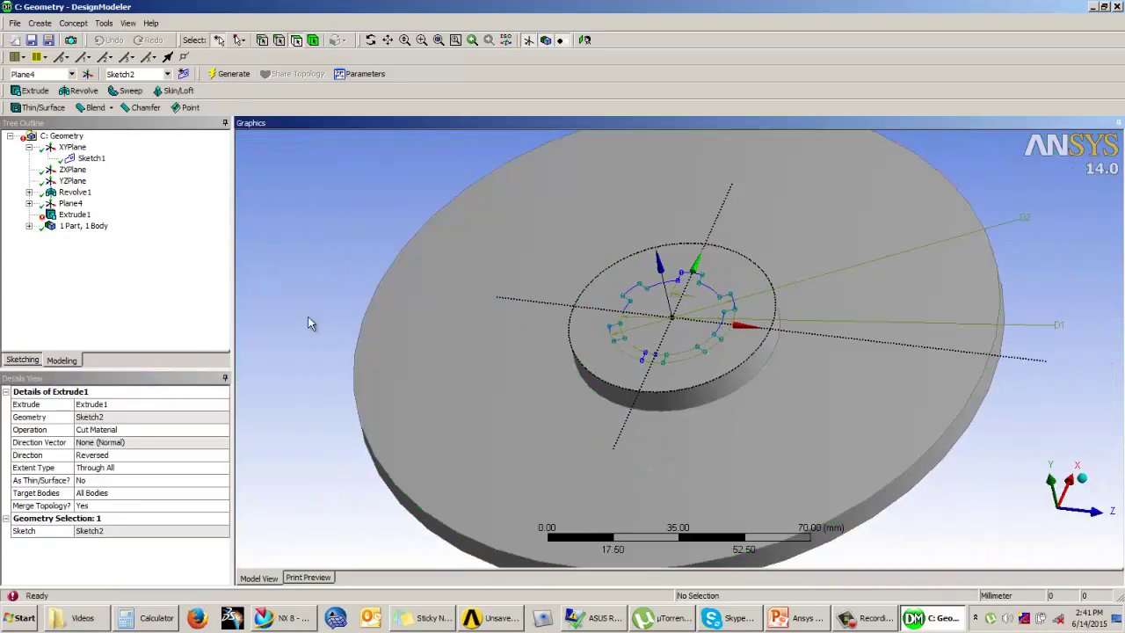
pyautogui.click(70, 217)
pyautogui.click(29, 216)
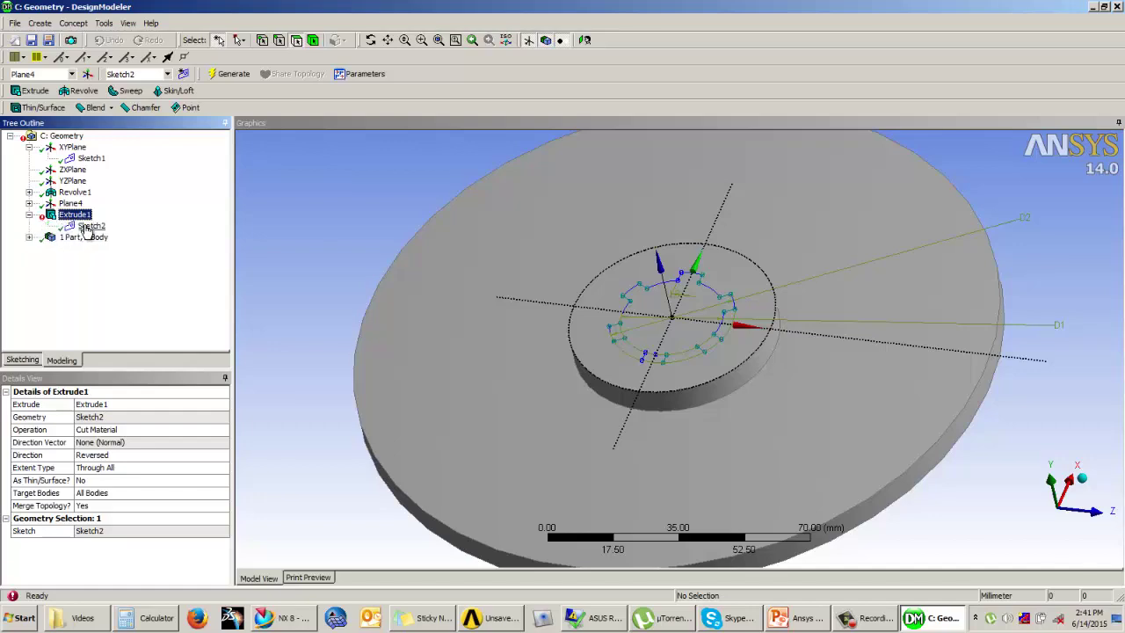
pyautogui.click(86, 227)
pyautogui.moveTo(308, 297); pyautogui.dragTo(387, 311, button='middle')
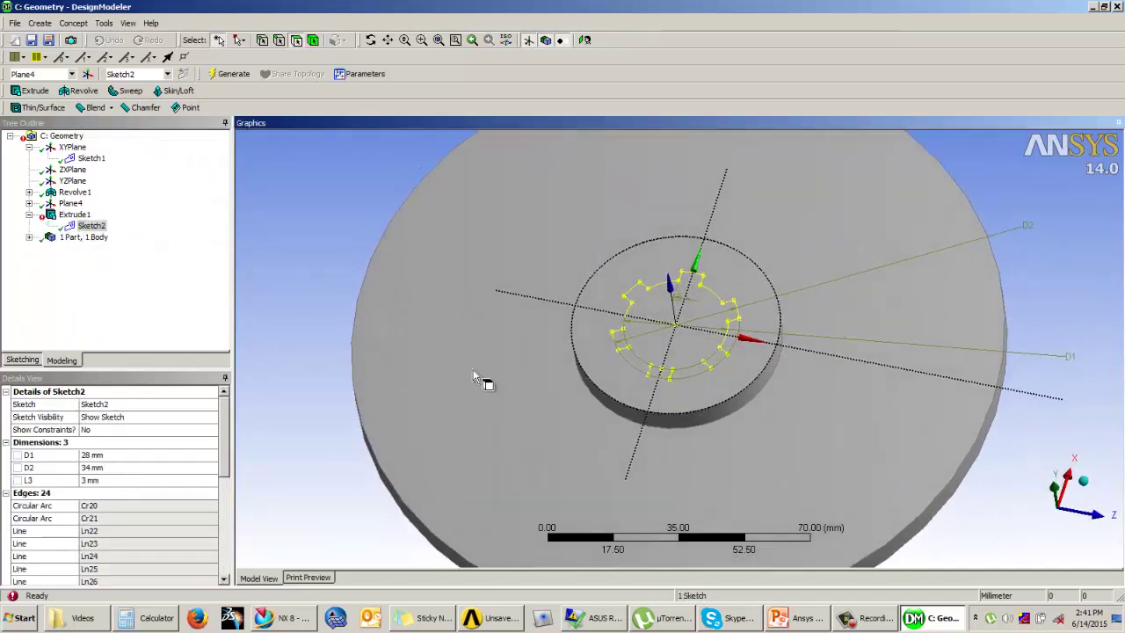
pyautogui.scroll(3, 675, 369)
pyautogui.scroll(6, 675, 369)
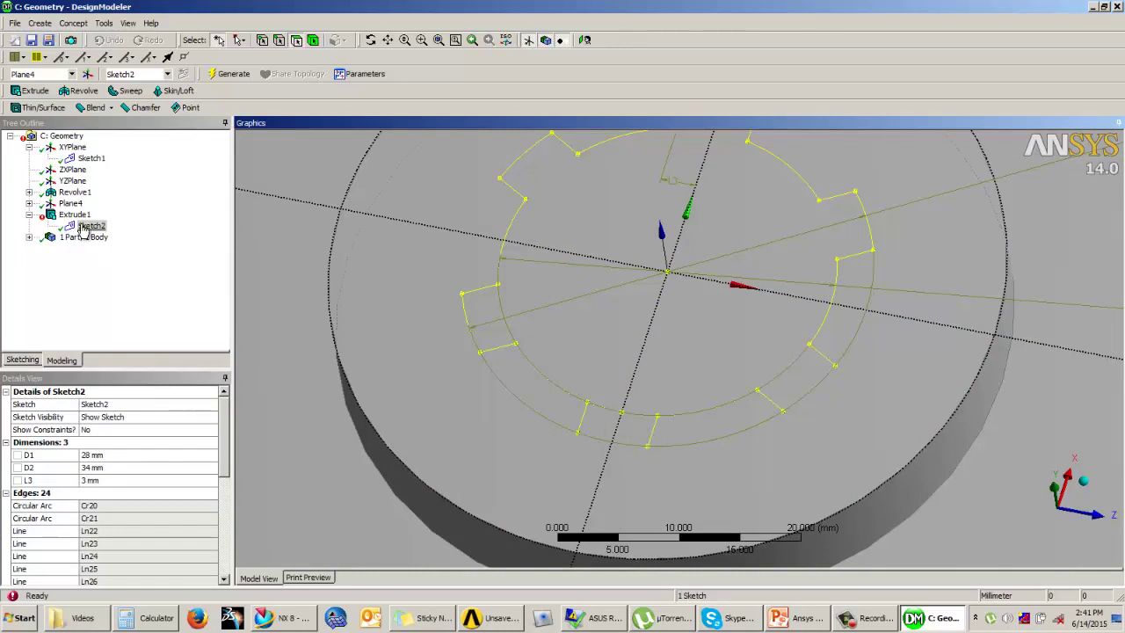
# Step: Return to Sketch2 in a face-on view and trim the leftover inner-circle piece inside the bottom slot
pyautogui.click(31, 361)
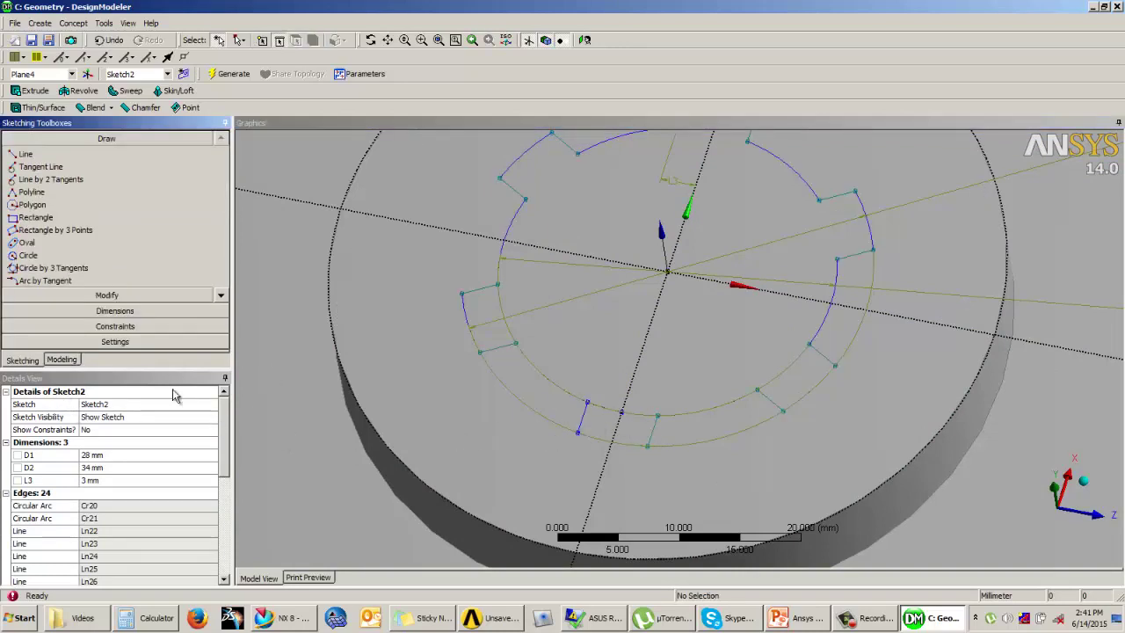
pyautogui.click(584, 39)
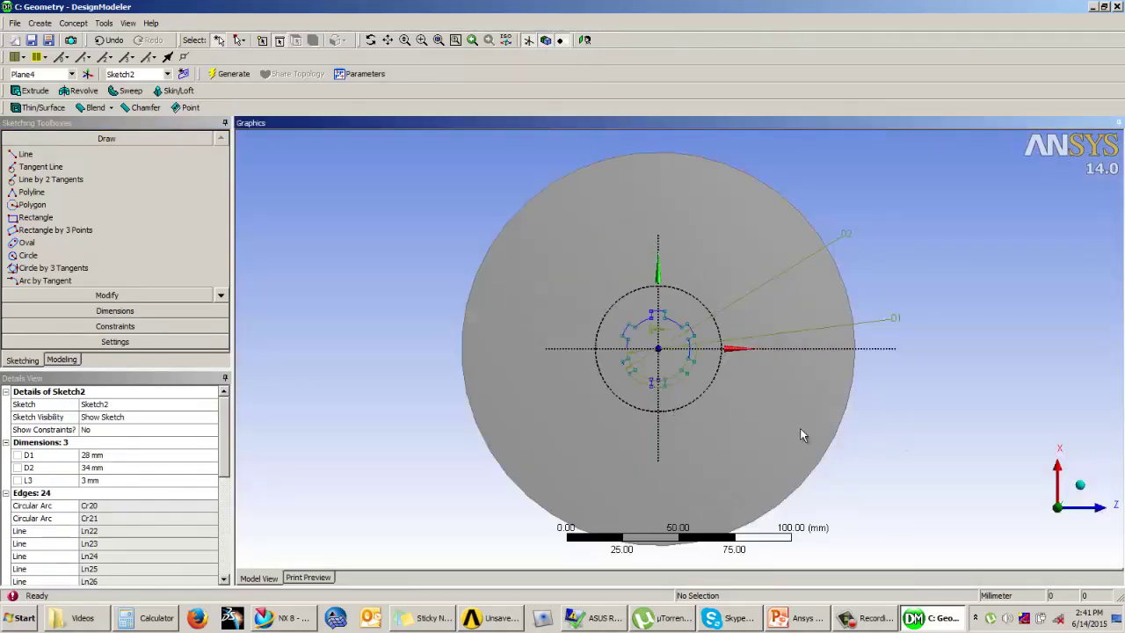
pyautogui.scroll(8, 798, 430)
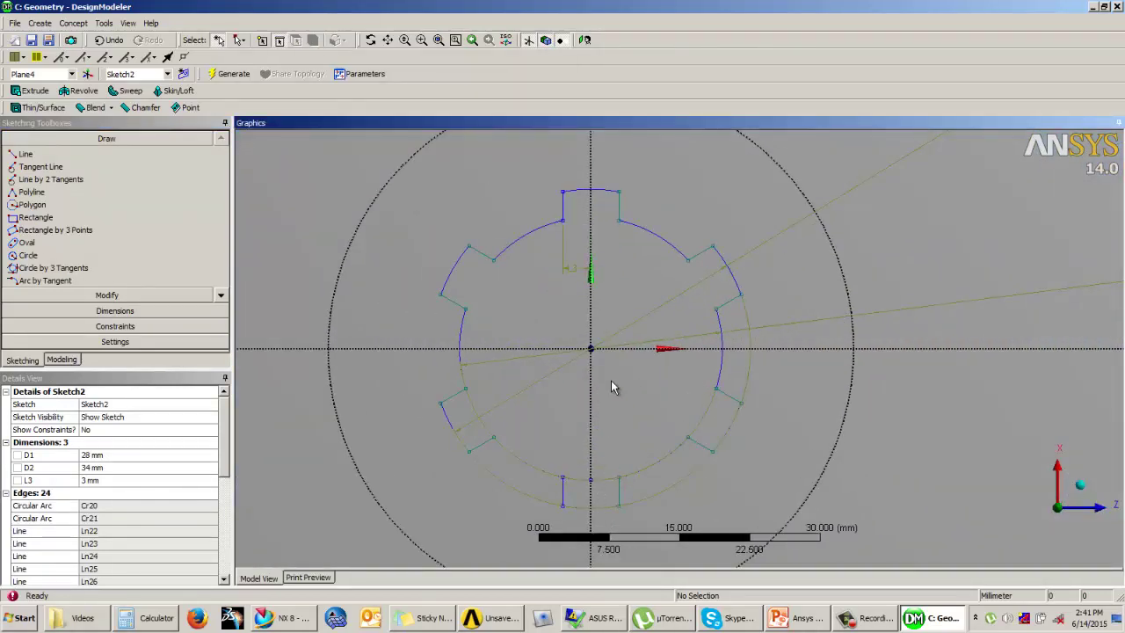
pyautogui.click(101, 295)
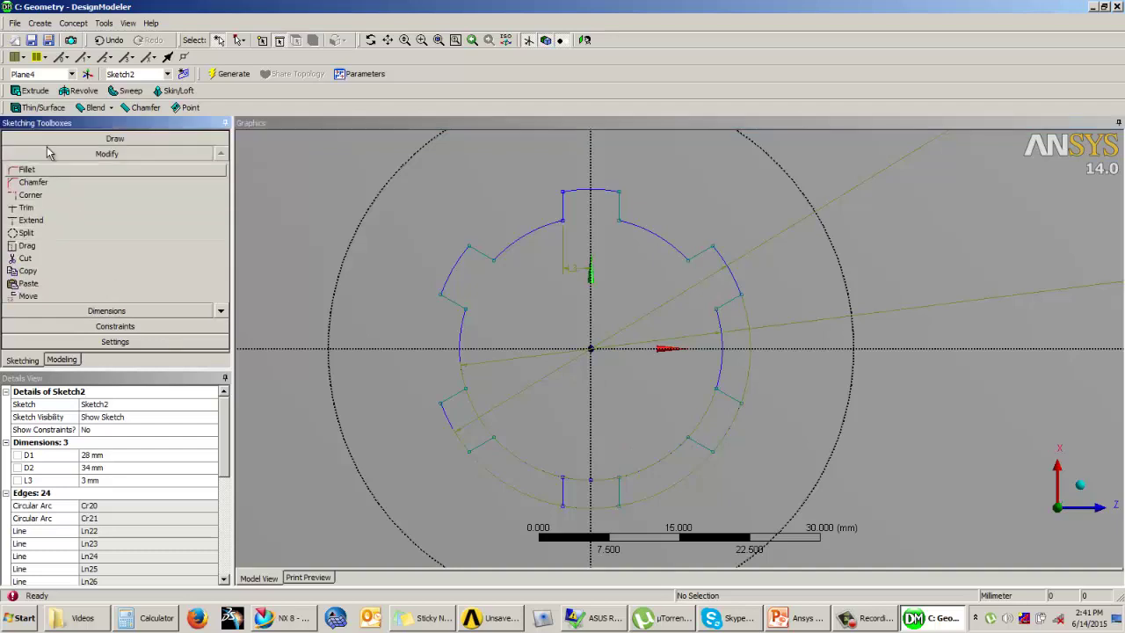
pyautogui.click(26, 208)
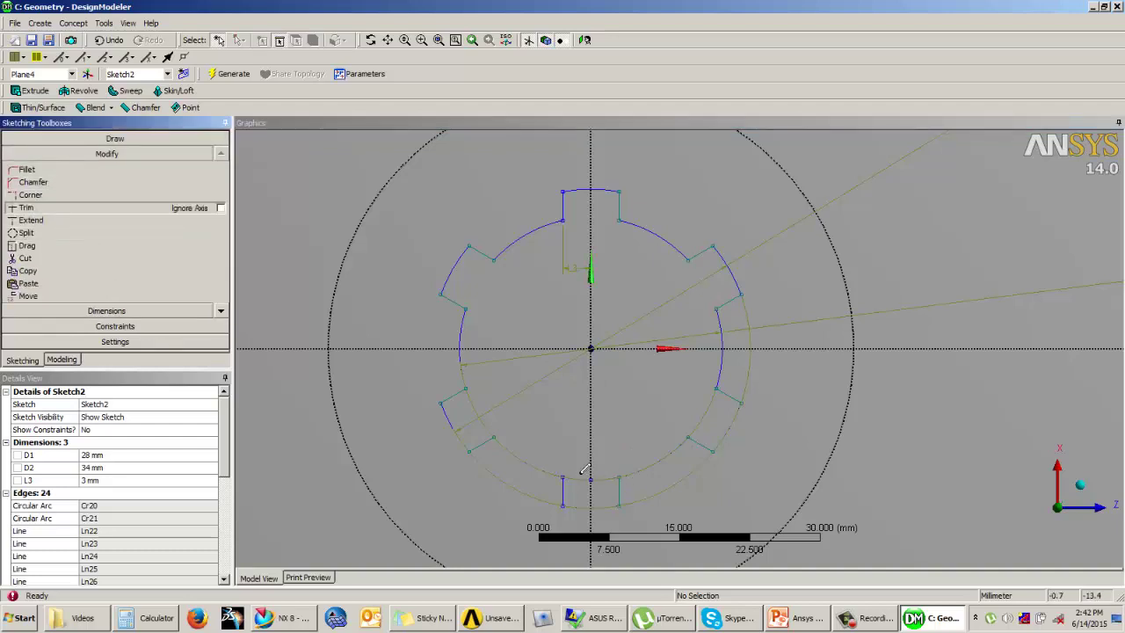
pyautogui.click(69, 360)
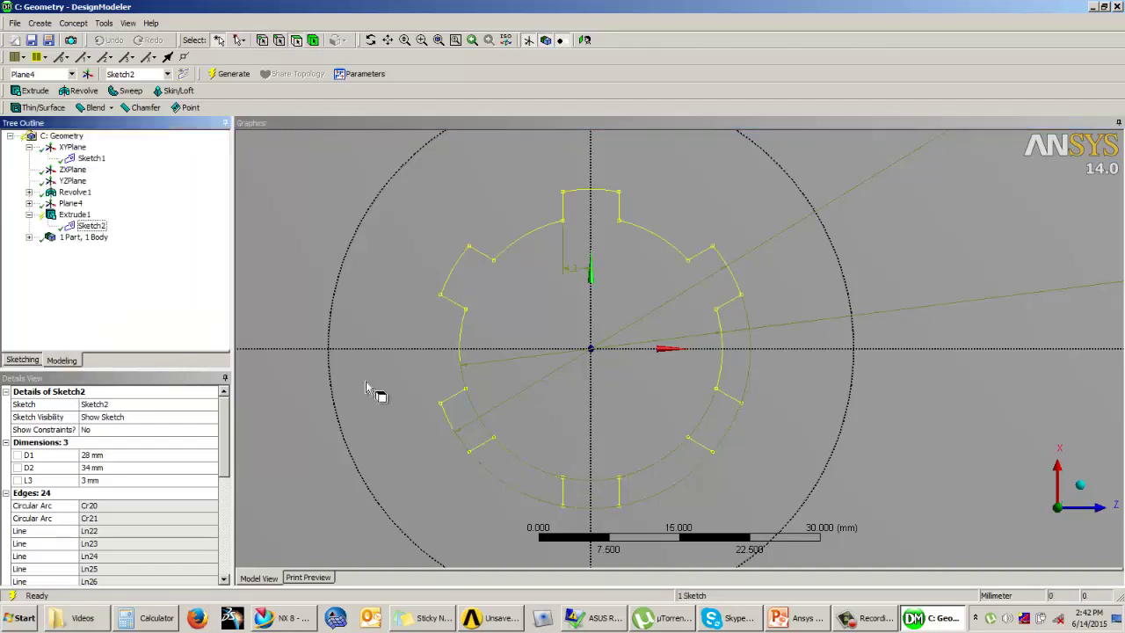
# Step: Regenerate the through-all cut and inspect the splined bore in the hub from an angled view
pyautogui.click(583, 387)
pyautogui.scroll(-3, 589, 391)
pyautogui.moveTo(595, 395); pyautogui.dragTo(596, 325, button='middle')
pyautogui.click(1014, 543)
pyautogui.click(235, 76)
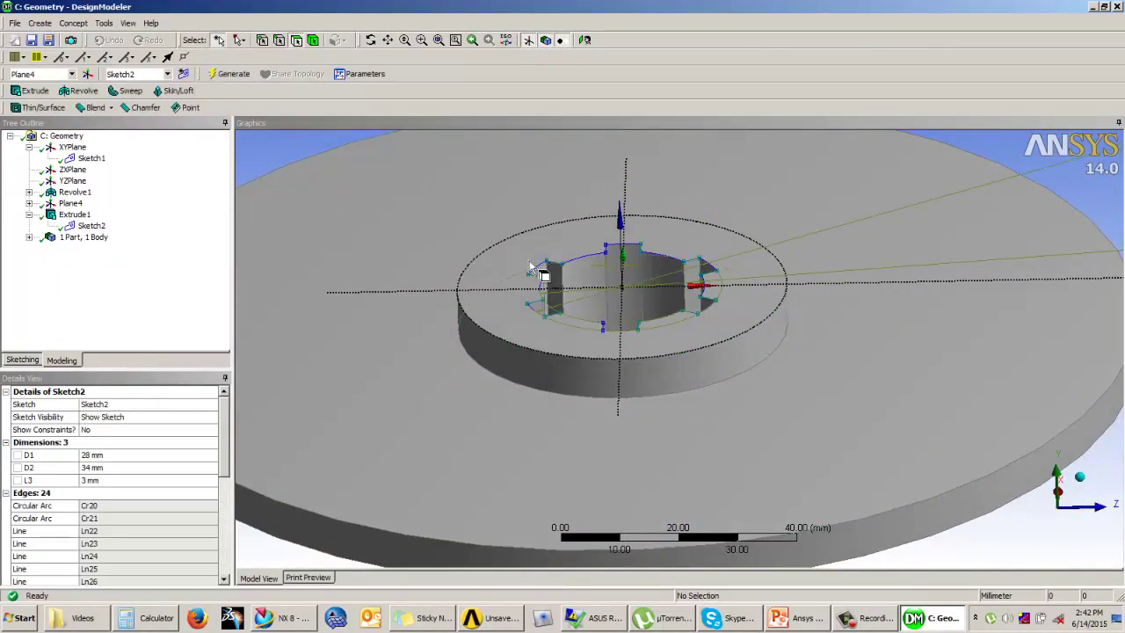
pyautogui.moveTo(532, 269)
pyautogui.mouseDown(button='middle')
pyautogui.moveTo(529, 341)
pyautogui.moveTo(541, 345)
pyautogui.moveTo(530, 308)
pyautogui.moveTo(635, 371)
pyautogui.moveTo(630, 354)
pyautogui.moveTo(625, 362)
pyautogui.moveTo(636, 225)
pyautogui.moveTo(652, 348)
pyautogui.mouseUp(button='middle')
pyautogui.scroll(4, 600, 340)
pyautogui.scroll(-2, 629, 346)
pyautogui.scroll(-3, 629, 347)
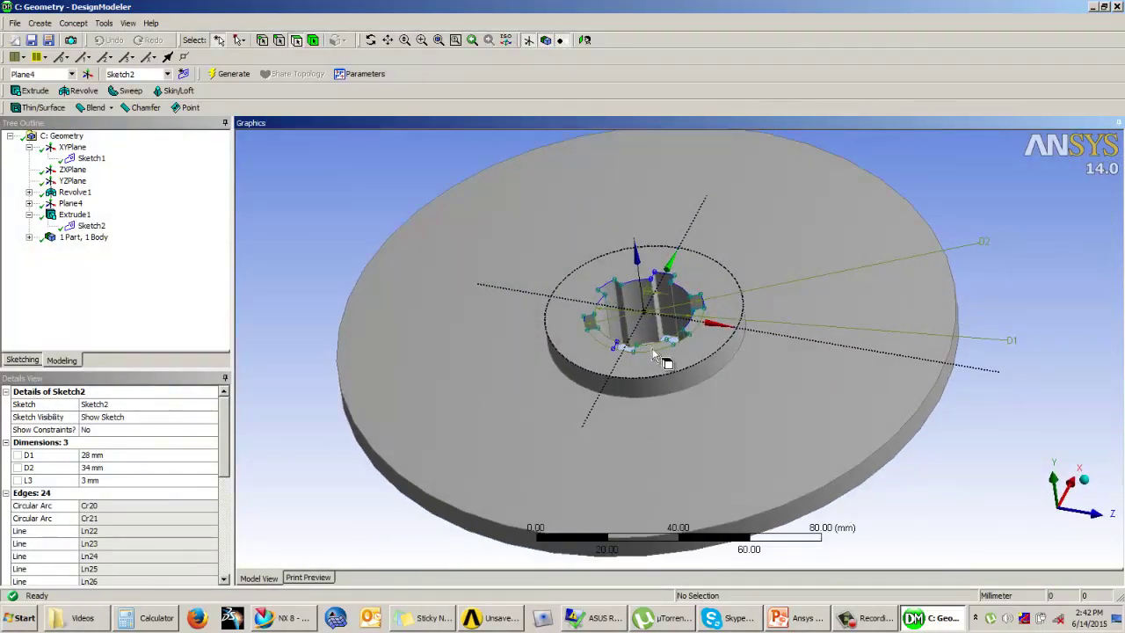
pyautogui.scroll(1, 652, 348)
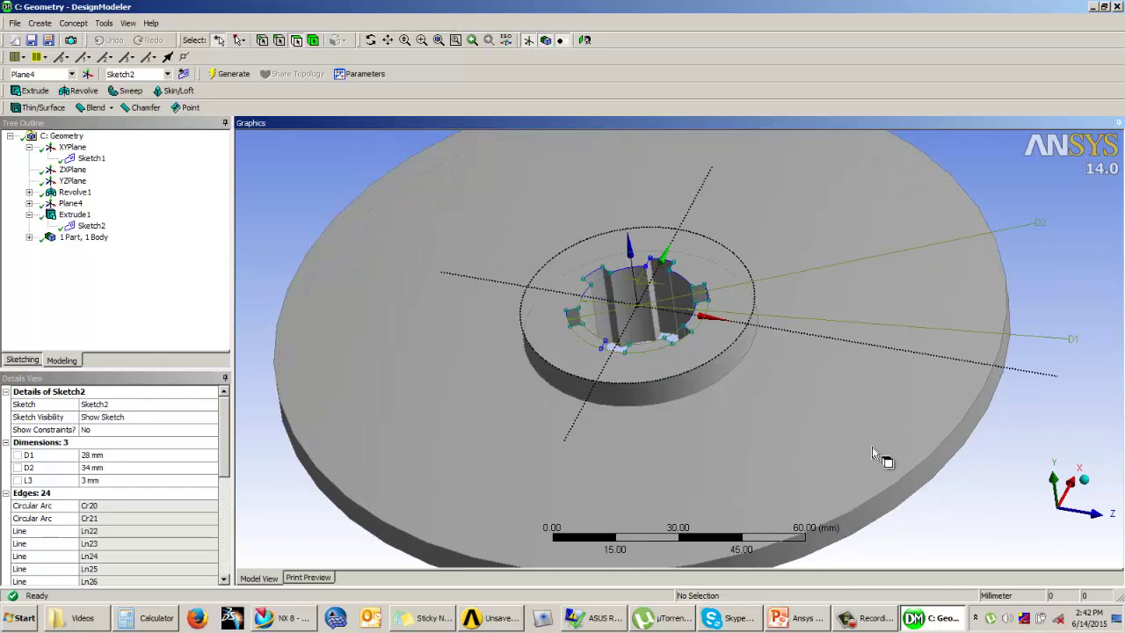
# Step: Check the hole pattern on the PowerPoint drawing, return to DesignModeler and open a face-on sketch on the disc's flat annular face
pyautogui.click(779, 618)
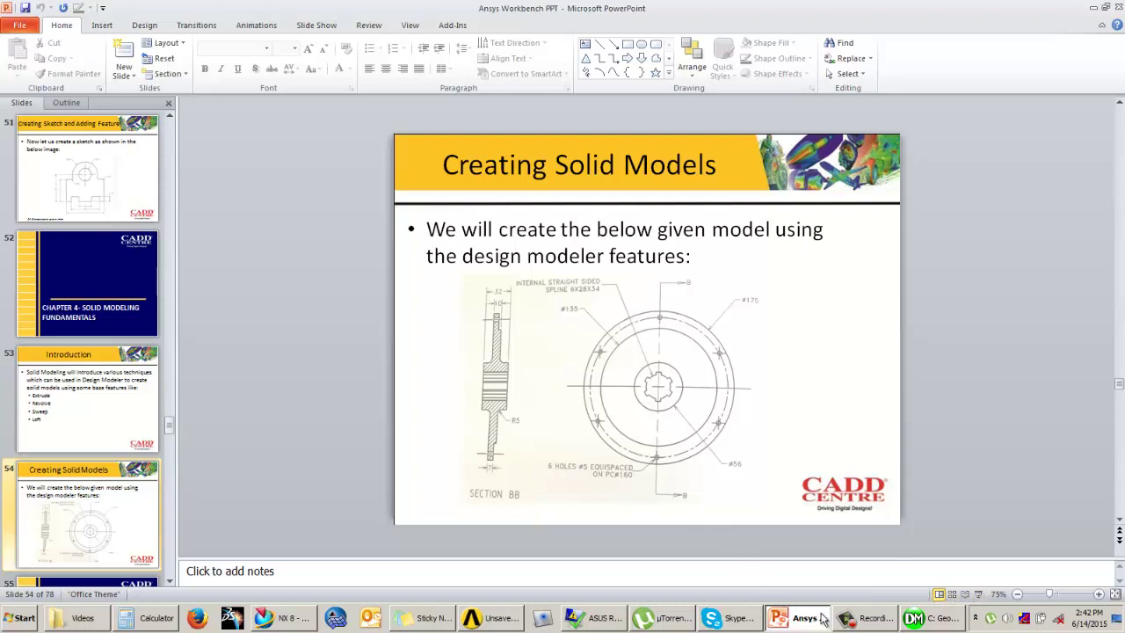
pyautogui.click(914, 619)
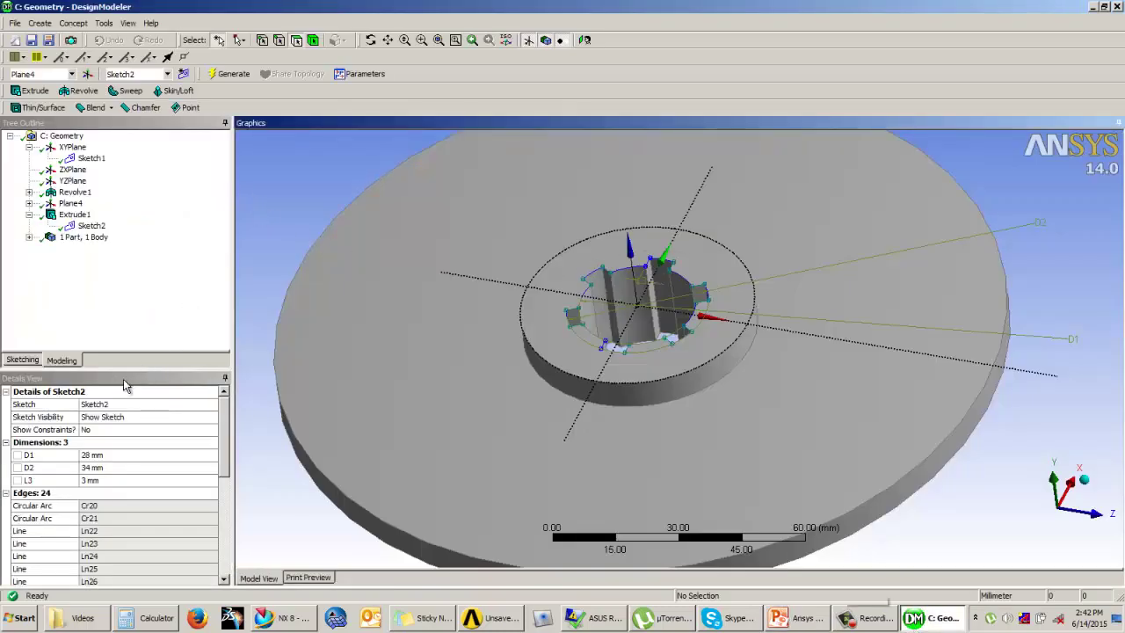
pyautogui.click(378, 314)
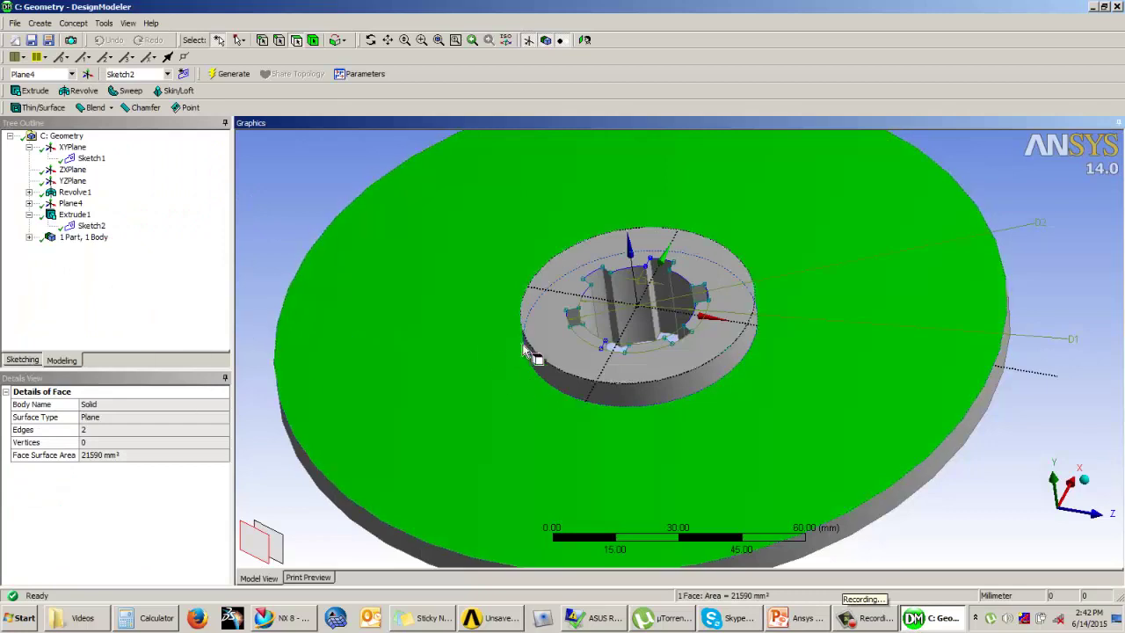
pyautogui.click(22, 361)
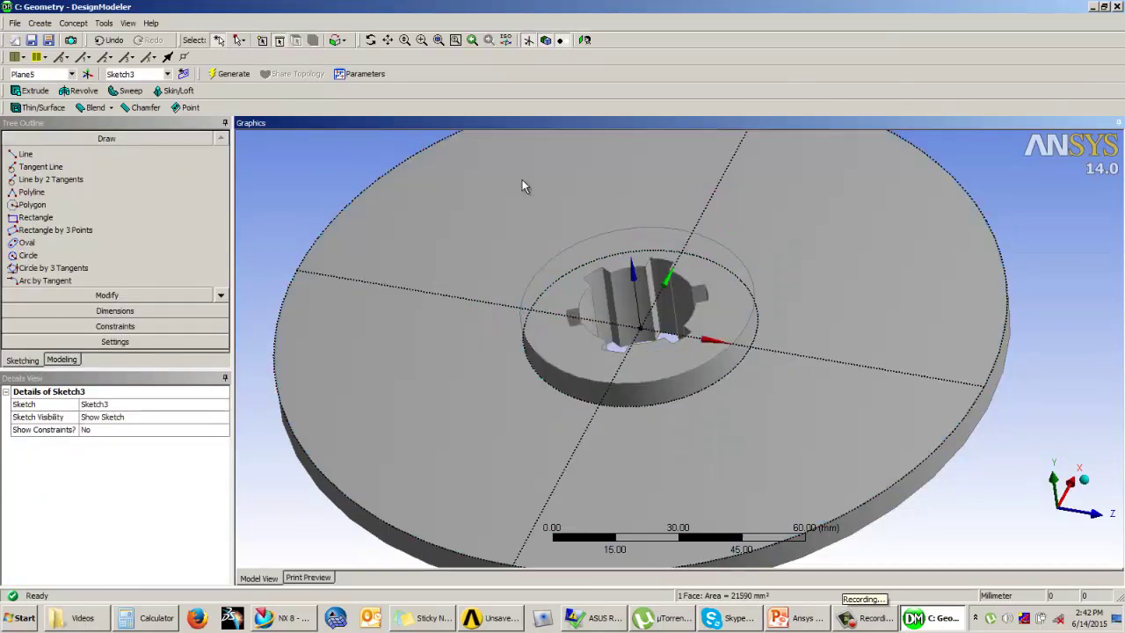
pyautogui.click(585, 40)
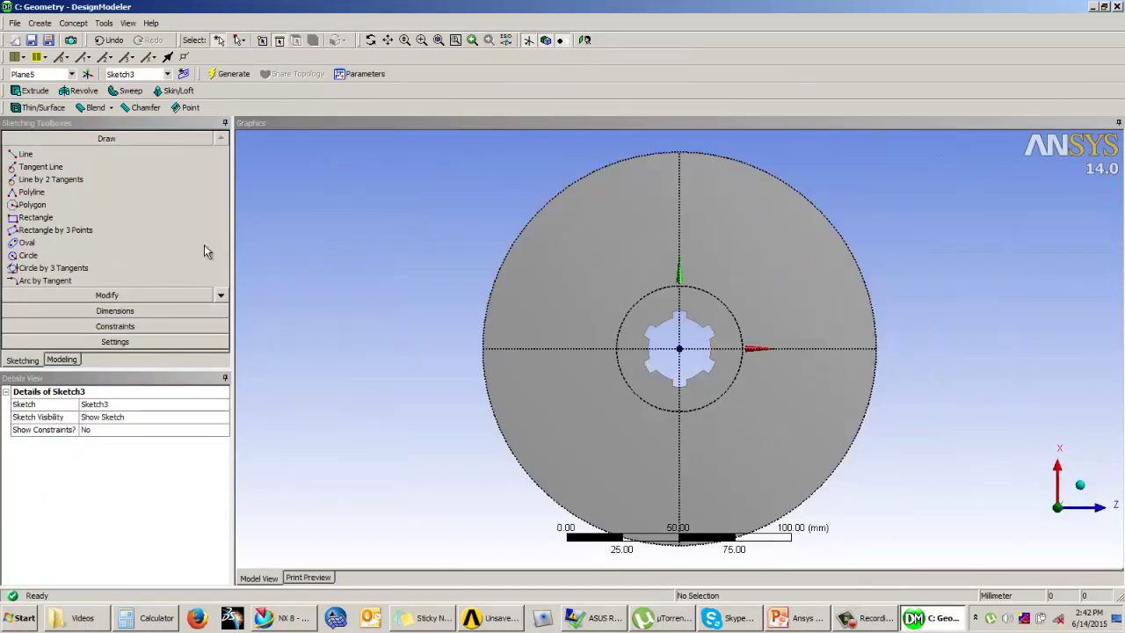
# Step: Draw a circle about 7 mm in diameter on the horizontal axis near the disc's outer edge, about 77 mm from the centre
pyautogui.click(28, 254)
pyautogui.click(852, 351)
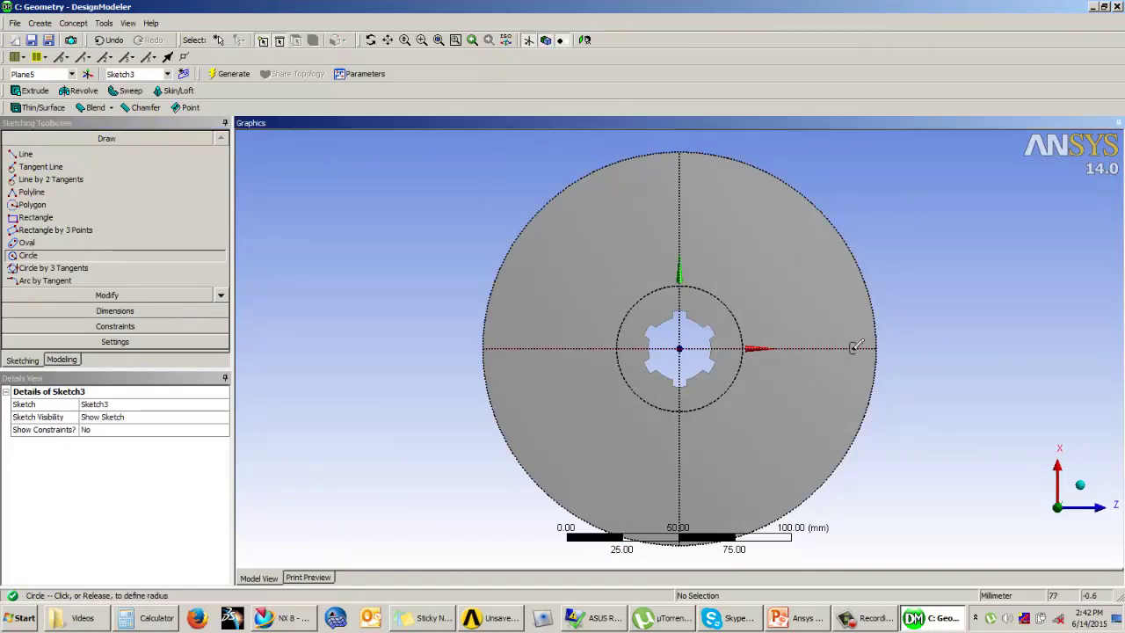
pyautogui.click(856, 356)
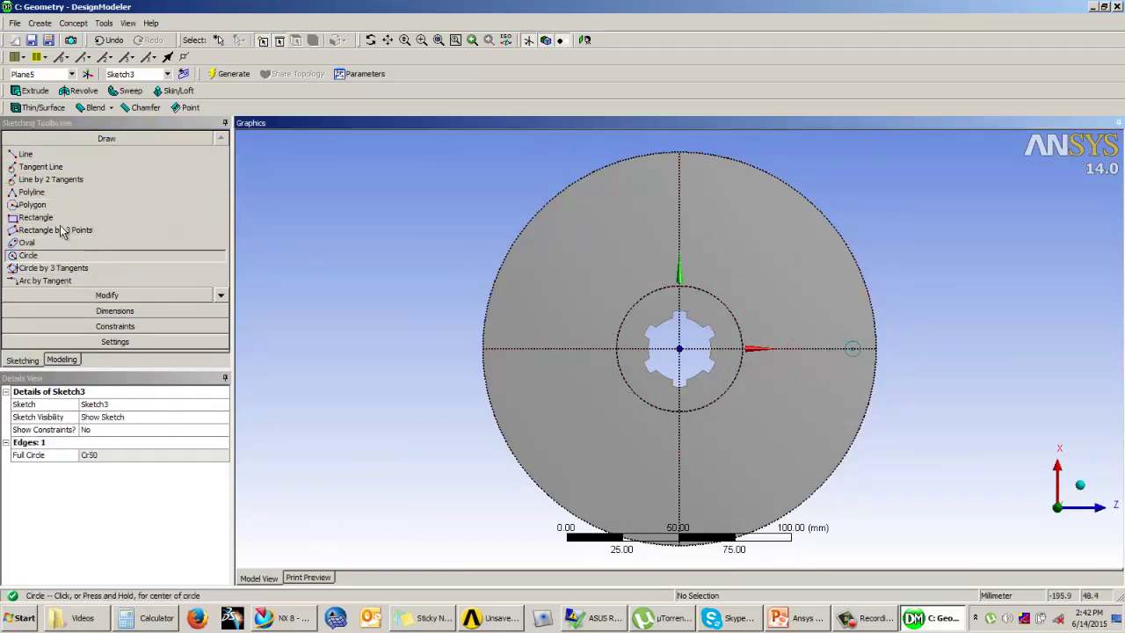
# Step: Dimension the distance from the vertical axis to the small circle's centre and set it to 80 mm
pyautogui.click(98, 311)
pyautogui.click(52, 224)
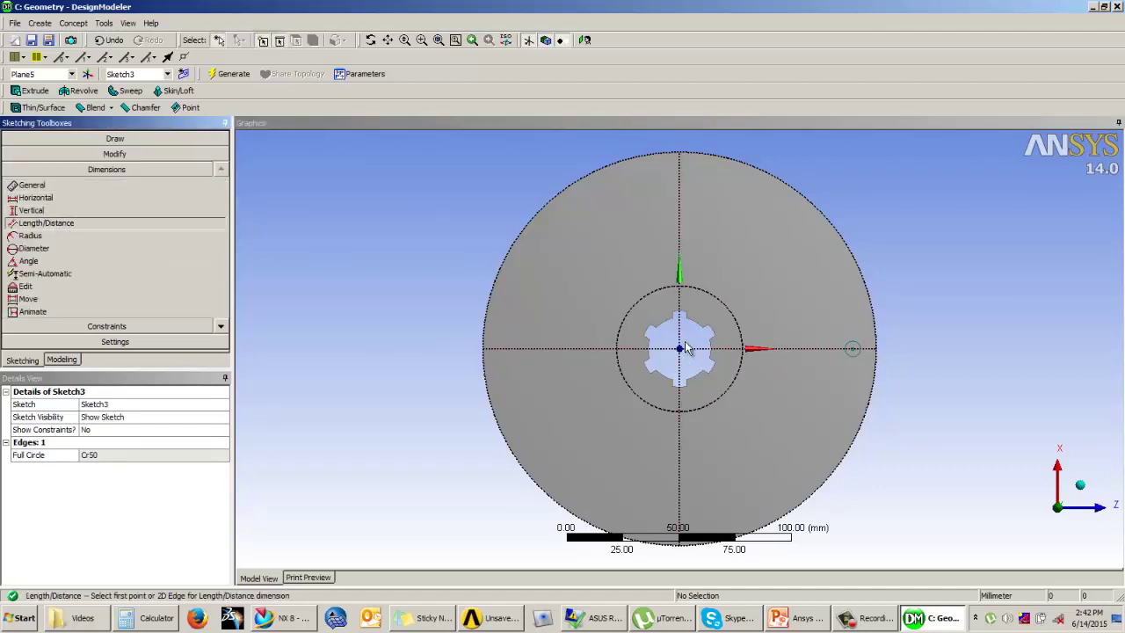
pyautogui.click(849, 351)
pyautogui.click(853, 350)
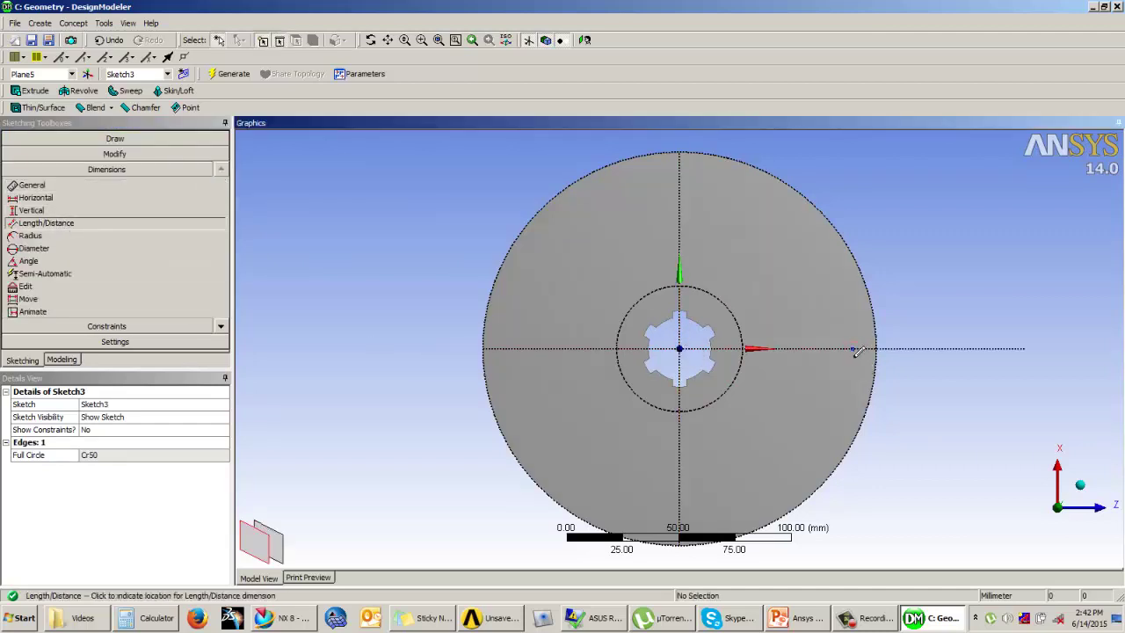
pyautogui.click(877, 476)
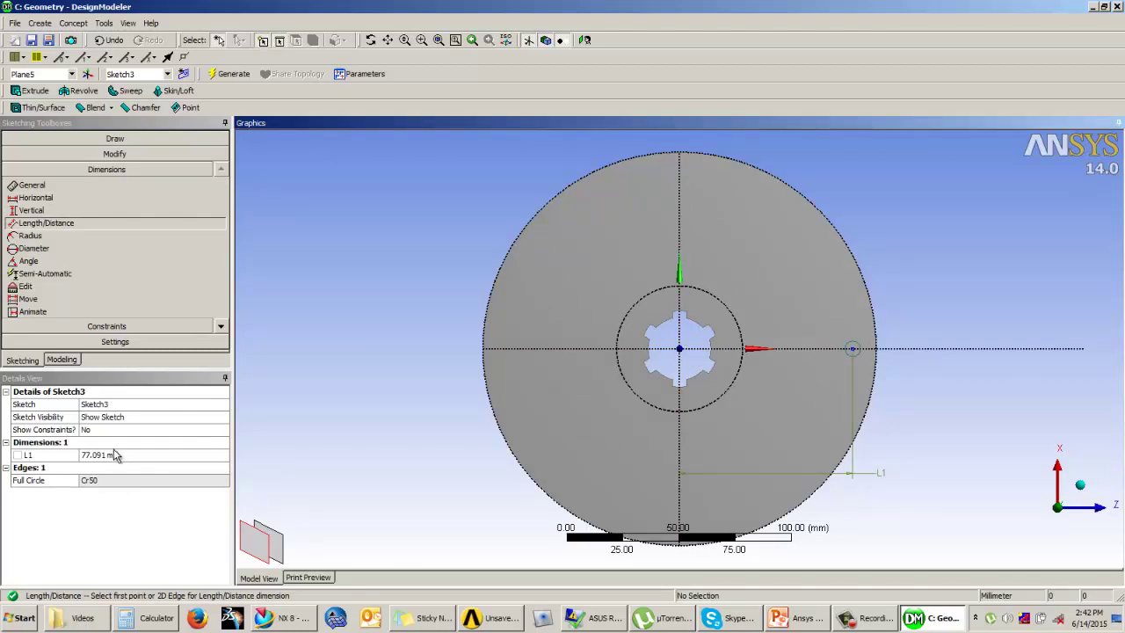
pyautogui.click(115, 454)
pyautogui.click(114, 455)
pyautogui.write('80')
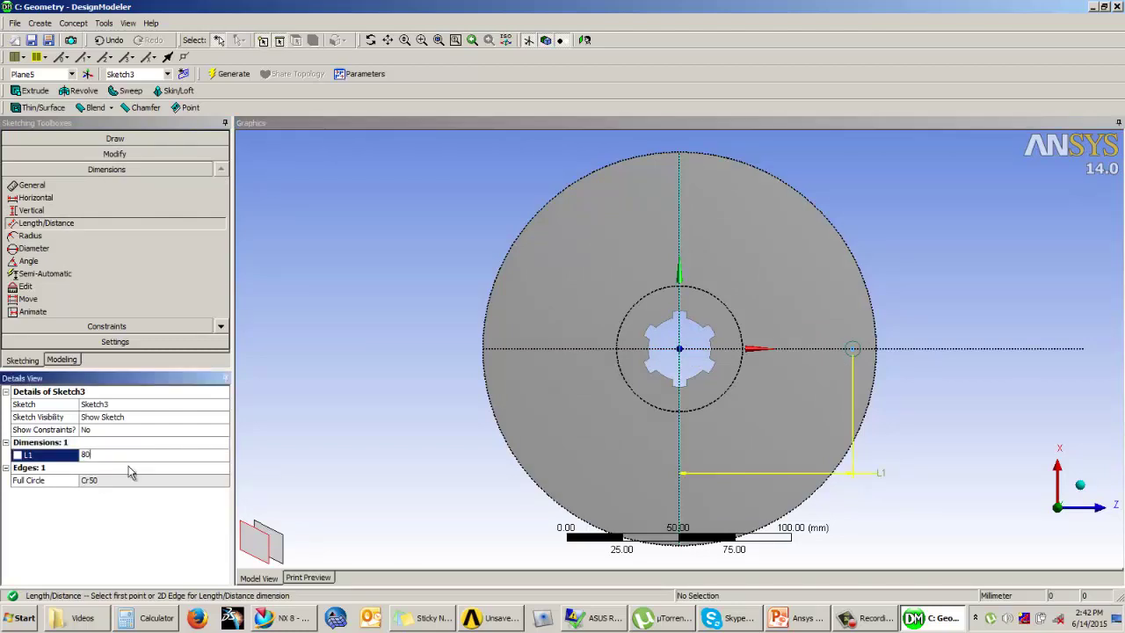
pyautogui.press('Return')
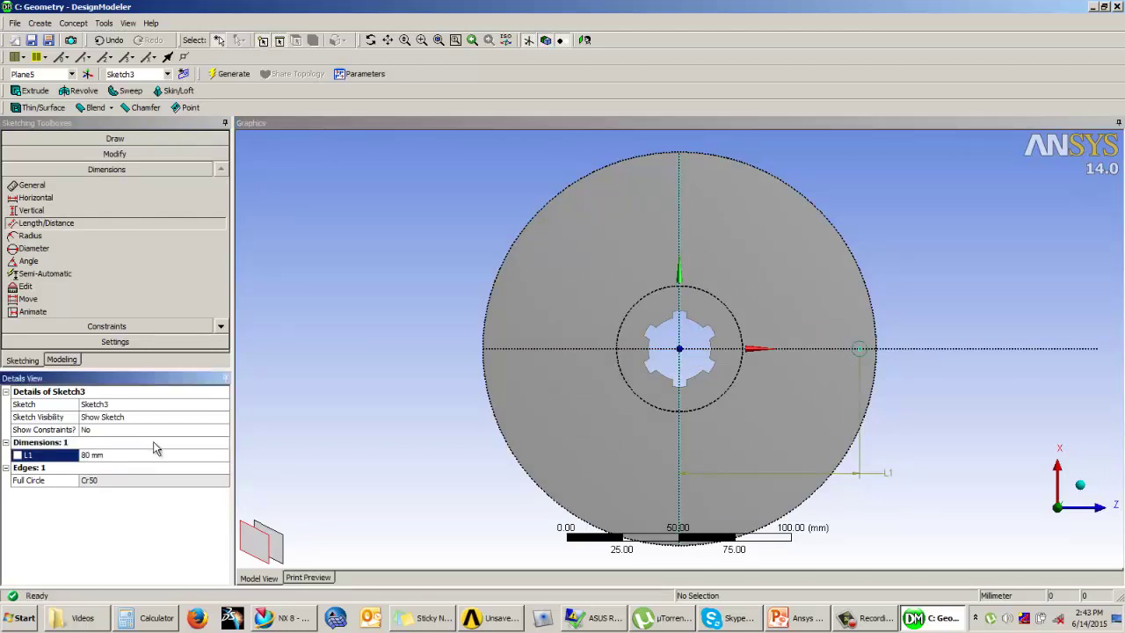
# Step: Dimension the small circle's diameter and set it to 6 mm
pyautogui.click(87, 185)
pyautogui.click(866, 343)
pyautogui.click(919, 294)
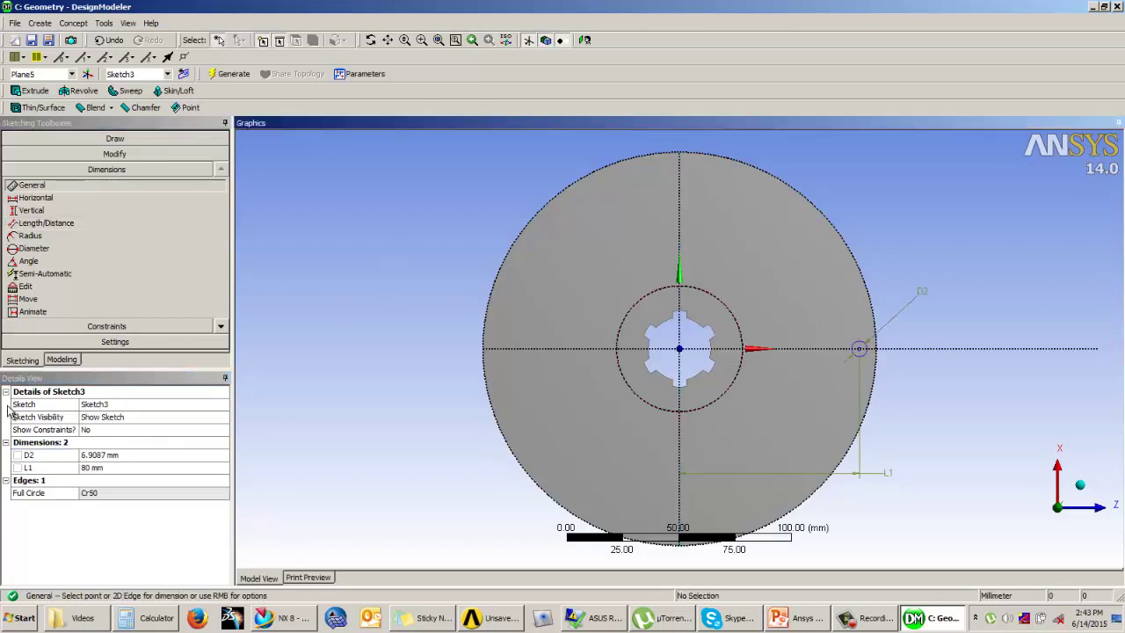
pyautogui.click(92, 454)
pyautogui.write('6')
pyautogui.press('Return')
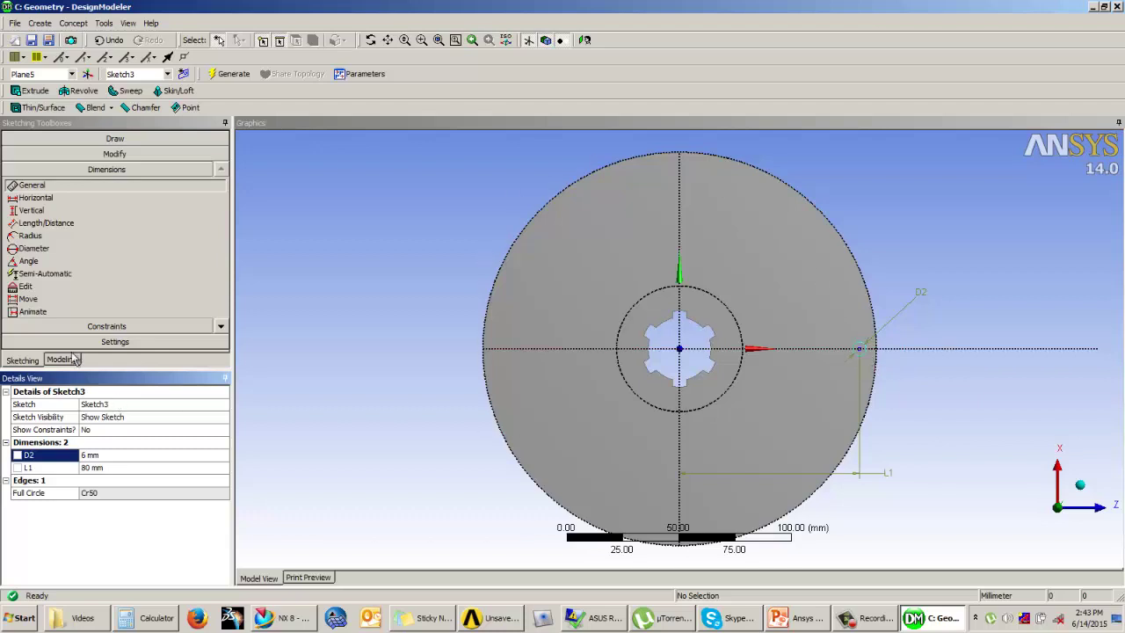
# Step: Replicate the small circle around the disc's centre at 60° intervals to make six equally spaced circles
pyautogui.click(107, 154)
pyautogui.click(221, 311)
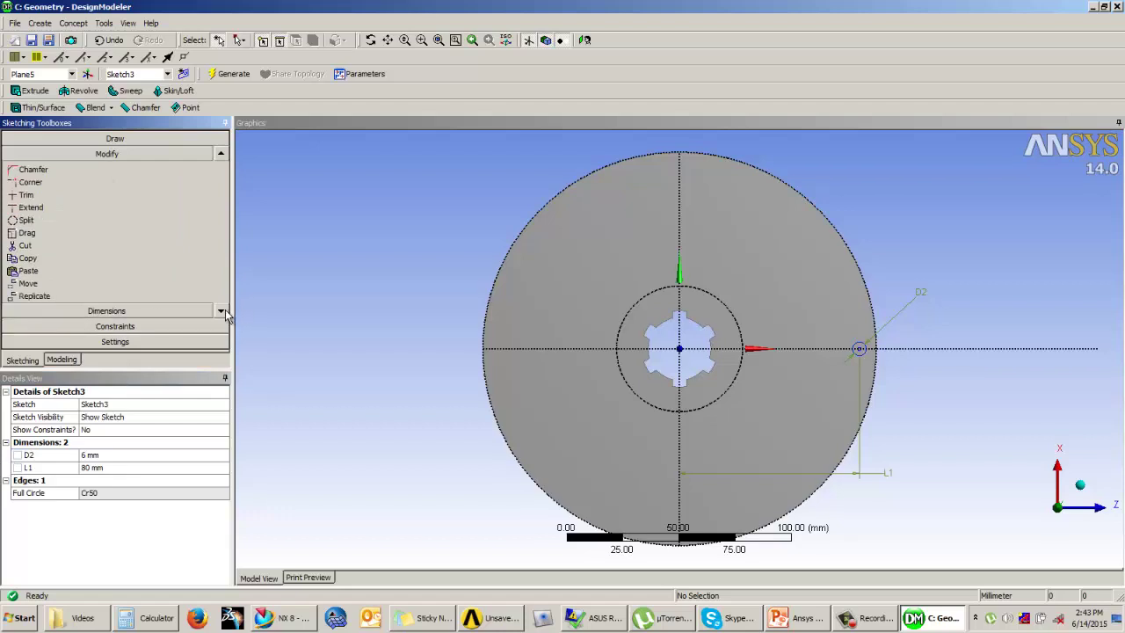
pyautogui.click(220, 310)
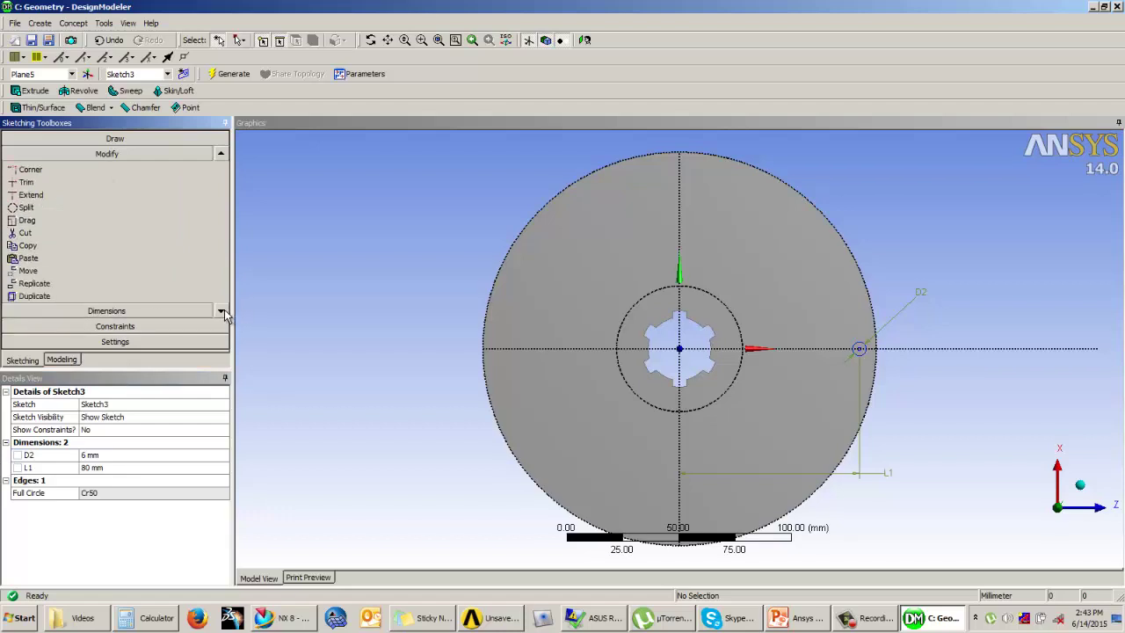
pyautogui.click(33, 283)
pyautogui.click(857, 348)
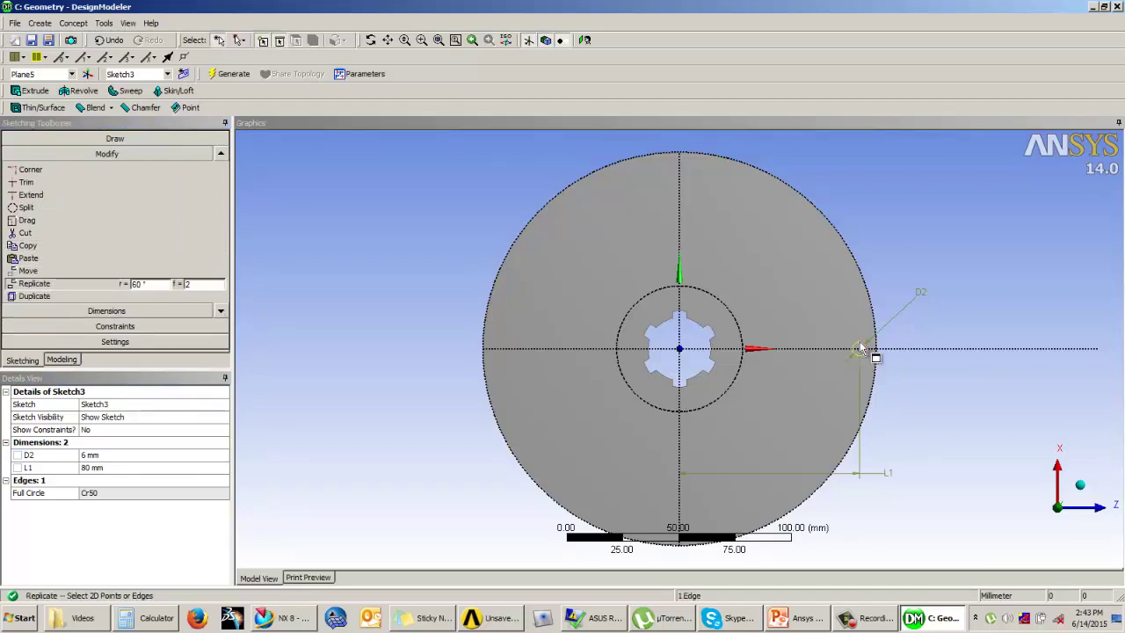
pyautogui.rightClick(881, 252)
pyautogui.click(923, 278)
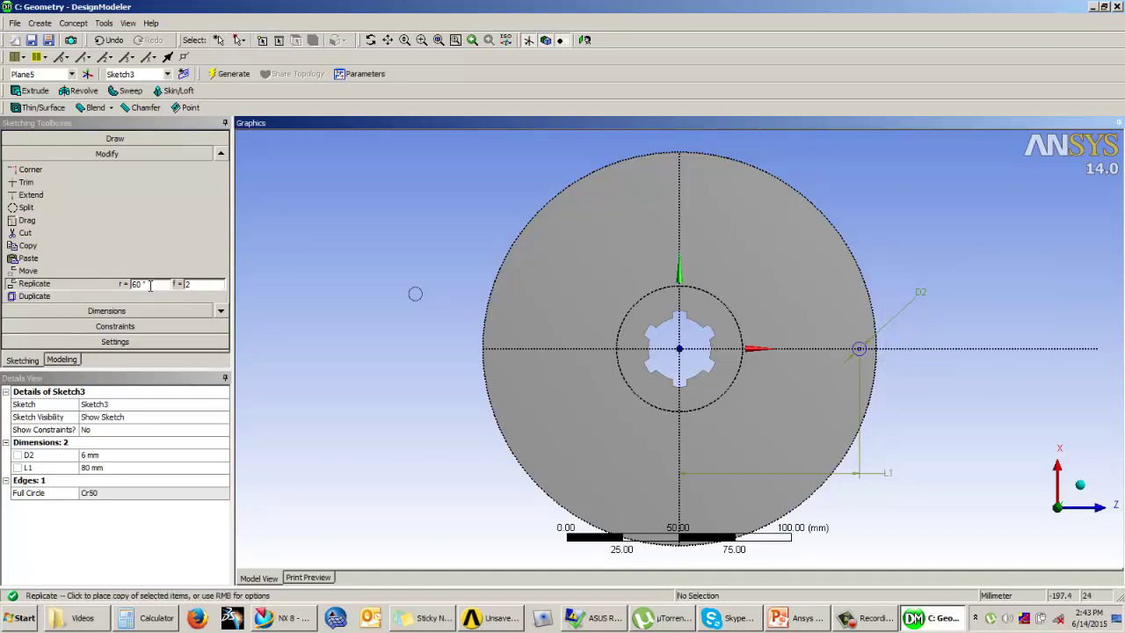
pyautogui.rightClick(319, 230)
pyautogui.click(373, 236)
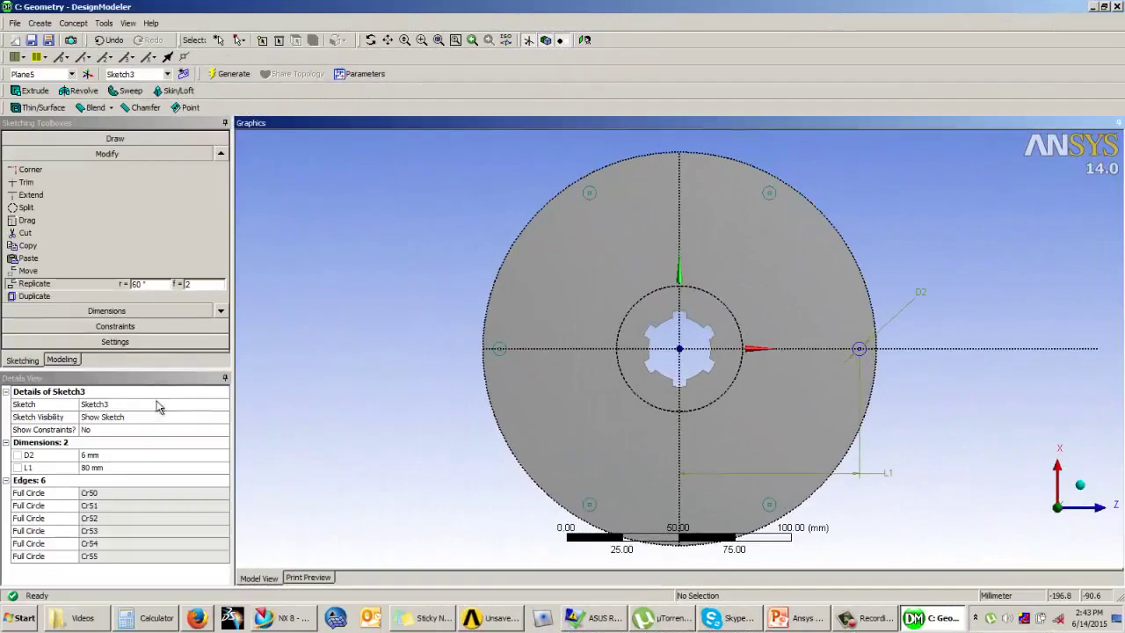
# Step: Start an extrude of Sketch3, the six-circle sketch, and set its operation to Cut Material
pyautogui.click(63, 360)
pyautogui.moveTo(542, 433); pyautogui.dragTo(581, 330, button='middle')
pyautogui.click(34, 90)
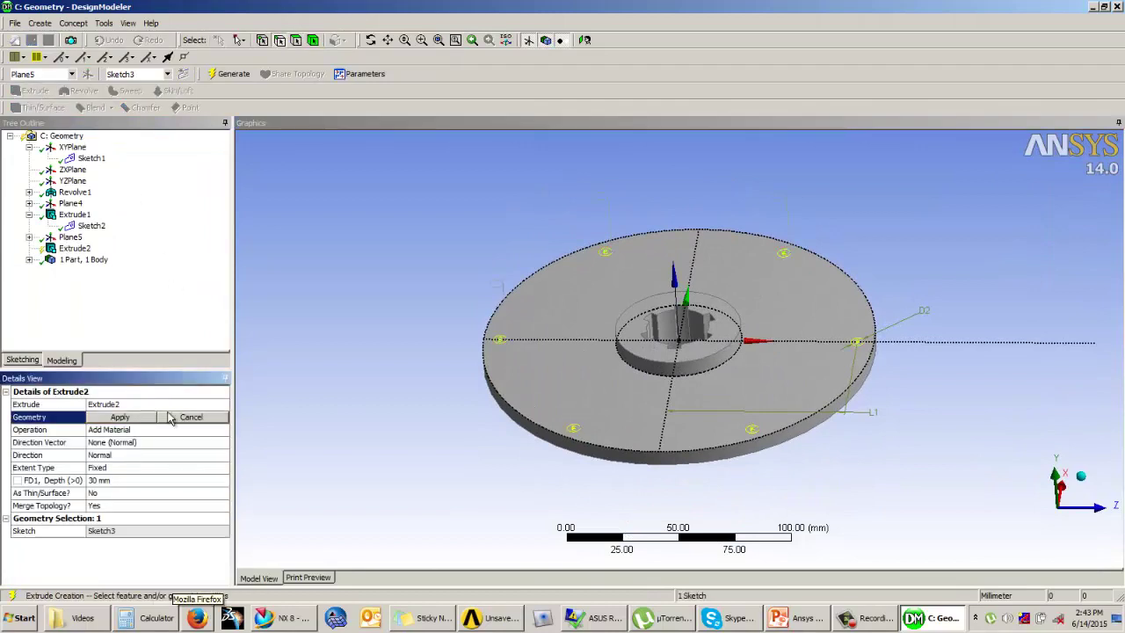
pyautogui.click(133, 419)
pyautogui.click(132, 429)
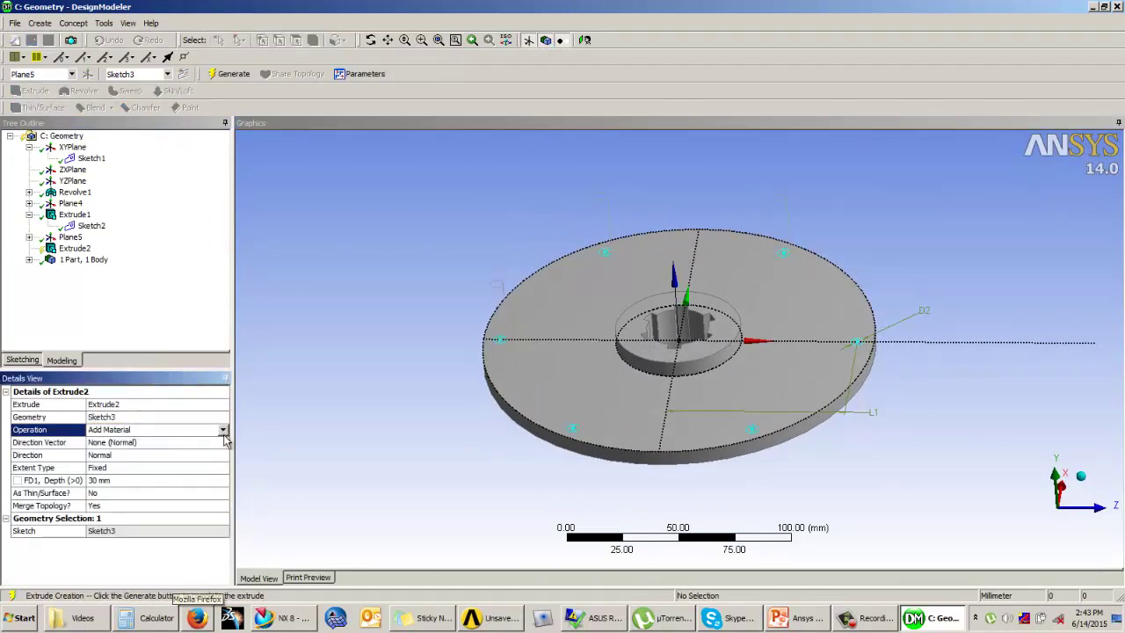
pyautogui.click(131, 429)
pyautogui.click(107, 449)
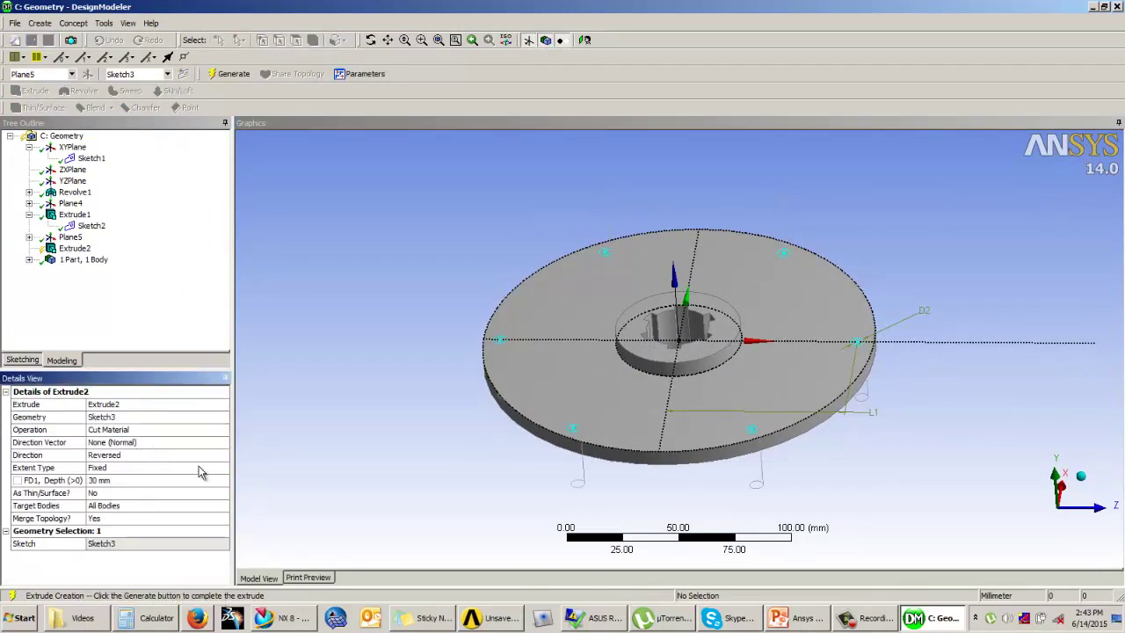
# Step: Set the hole cut's extent type to To Next, generate it and inspect the disc from another angle
pyautogui.click(139, 469)
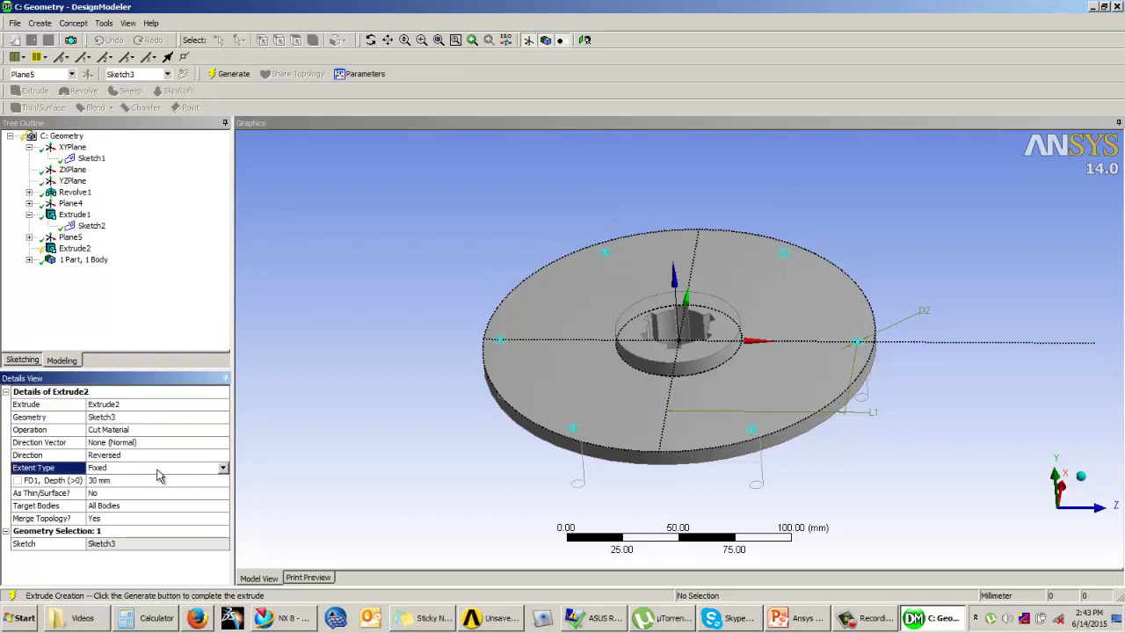
pyautogui.click(160, 469)
pyautogui.click(131, 504)
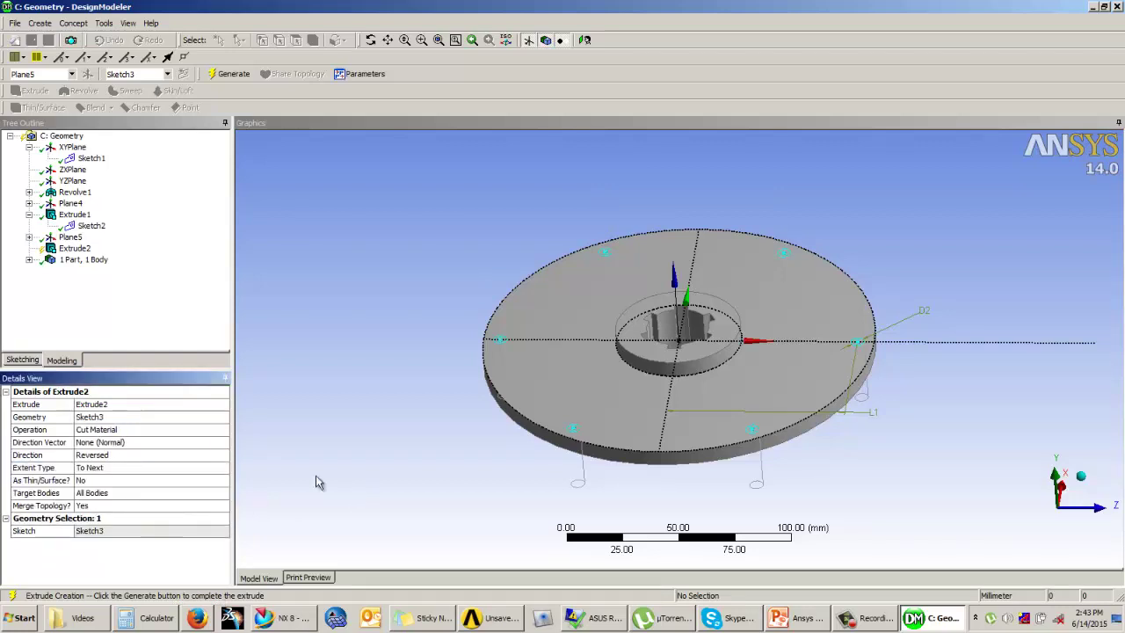
pyautogui.click(240, 78)
pyautogui.moveTo(301, 181); pyautogui.dragTo(421, 310, button='middle')
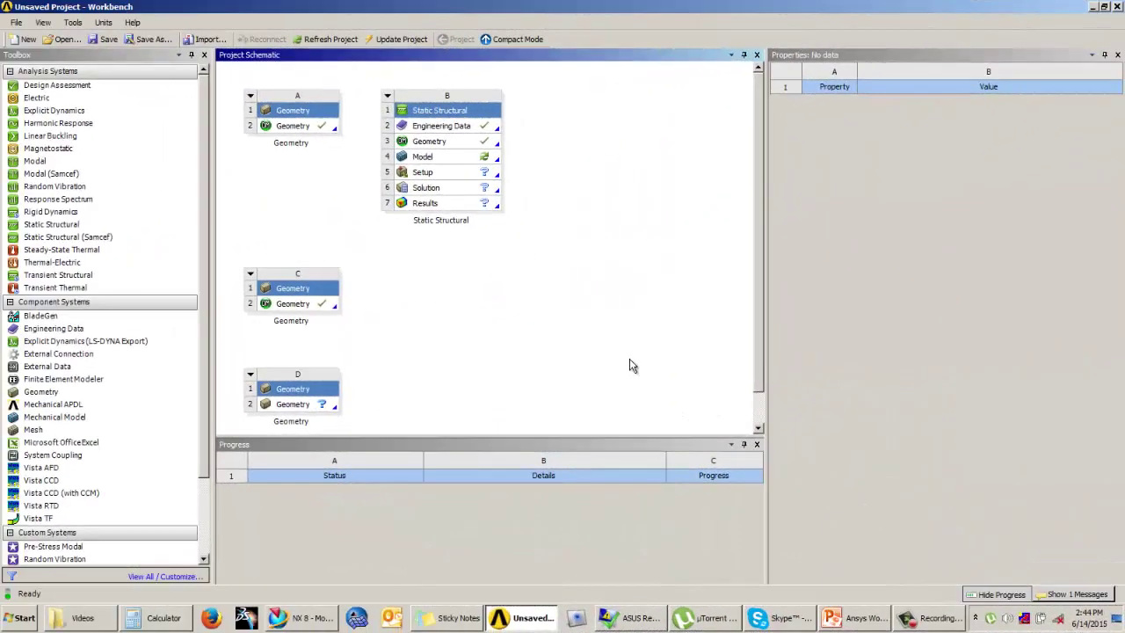
# Step: Open the empty Geometry system D from Workbench in millimetres and set up a face-on sketch view of the XY plane
pyautogui.doubleClick(314, 405)
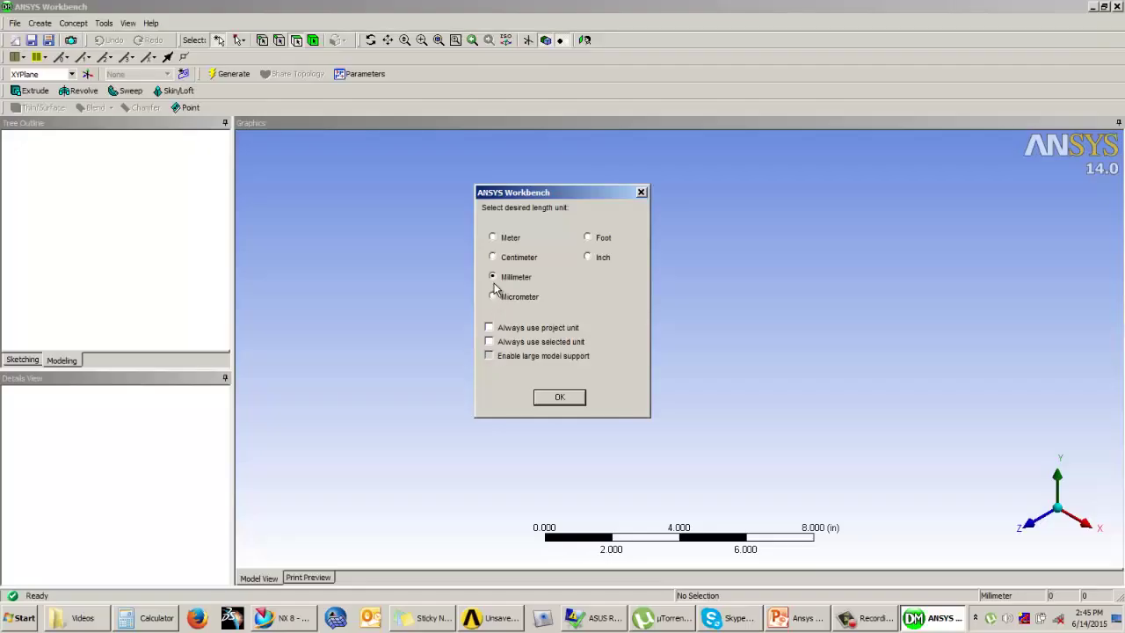
pyautogui.click(558, 398)
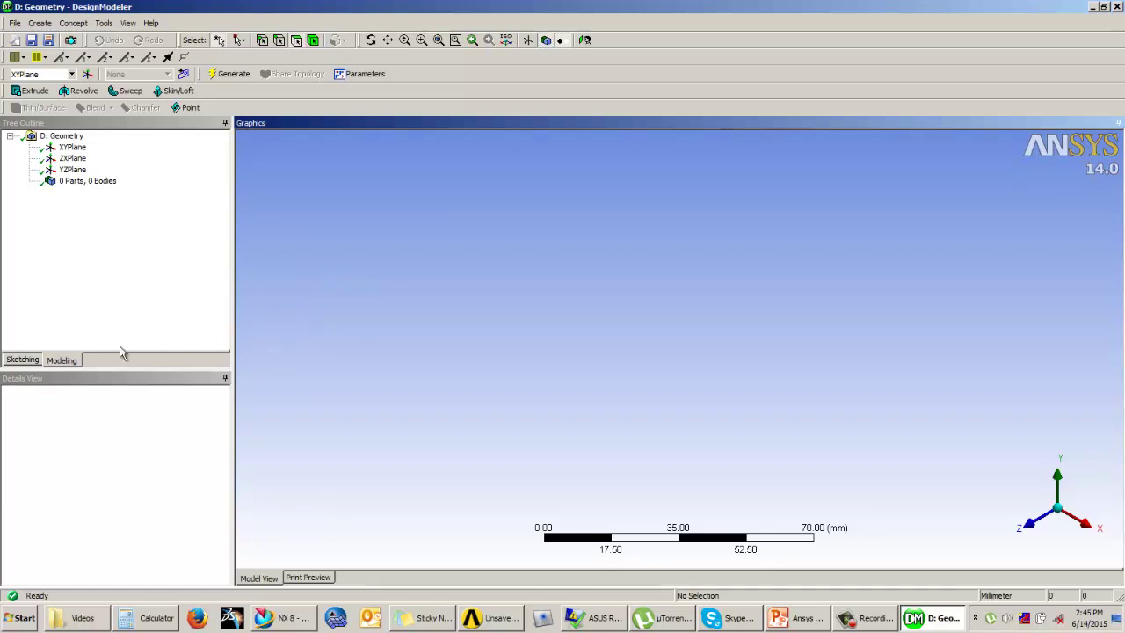
pyautogui.click(72, 147)
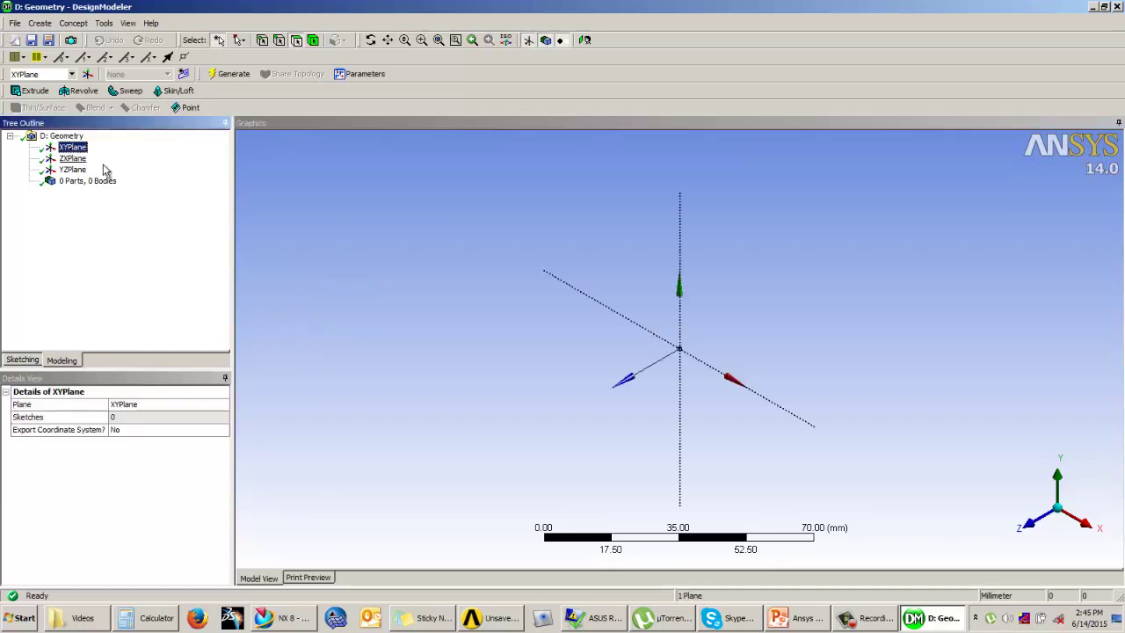
pyautogui.click(23, 360)
pyautogui.click(585, 41)
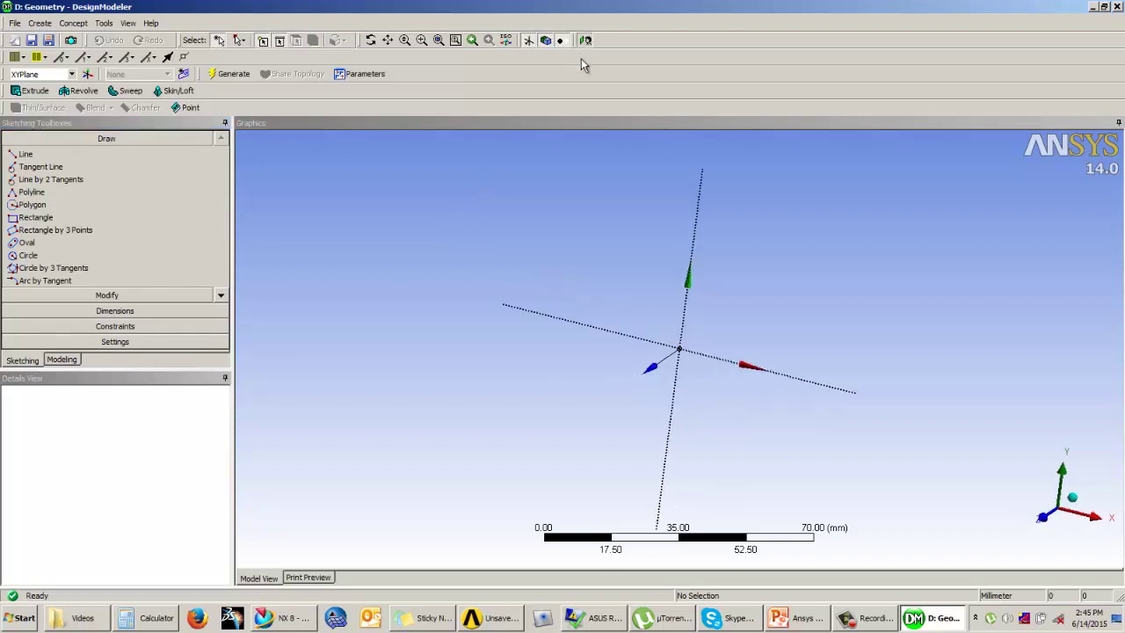
# Step: Draw an open four-segment polyline: up about 35 mm, right across the vertical axis, down past the horizontal axis, and right again
pyautogui.click(33, 192)
pyautogui.click(538, 314)
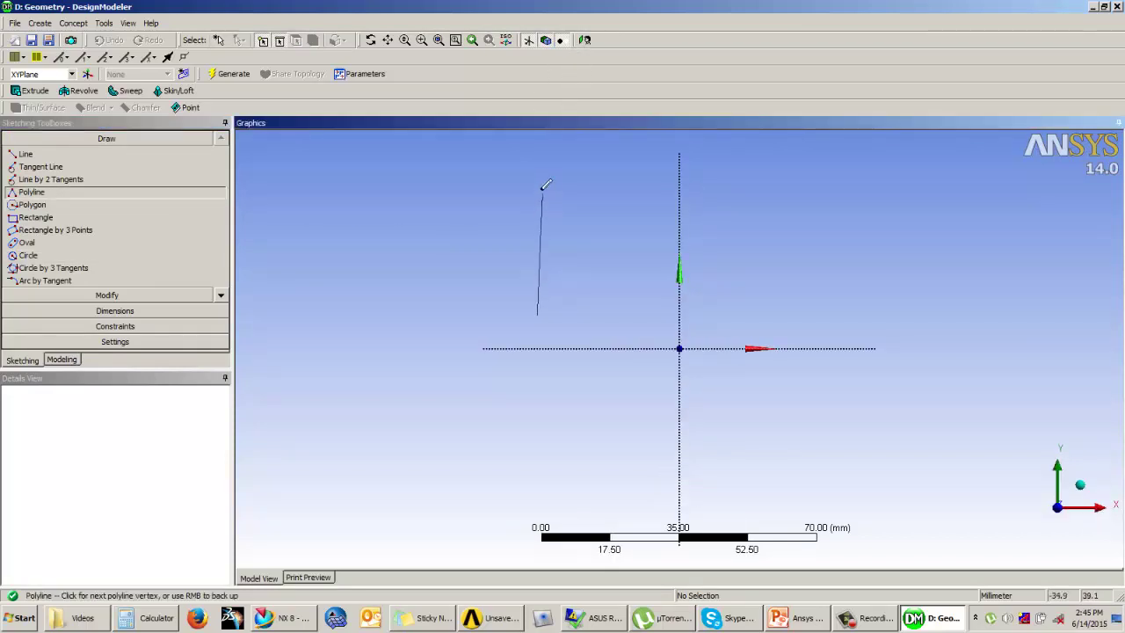
pyautogui.click(538, 179)
pyautogui.click(850, 178)
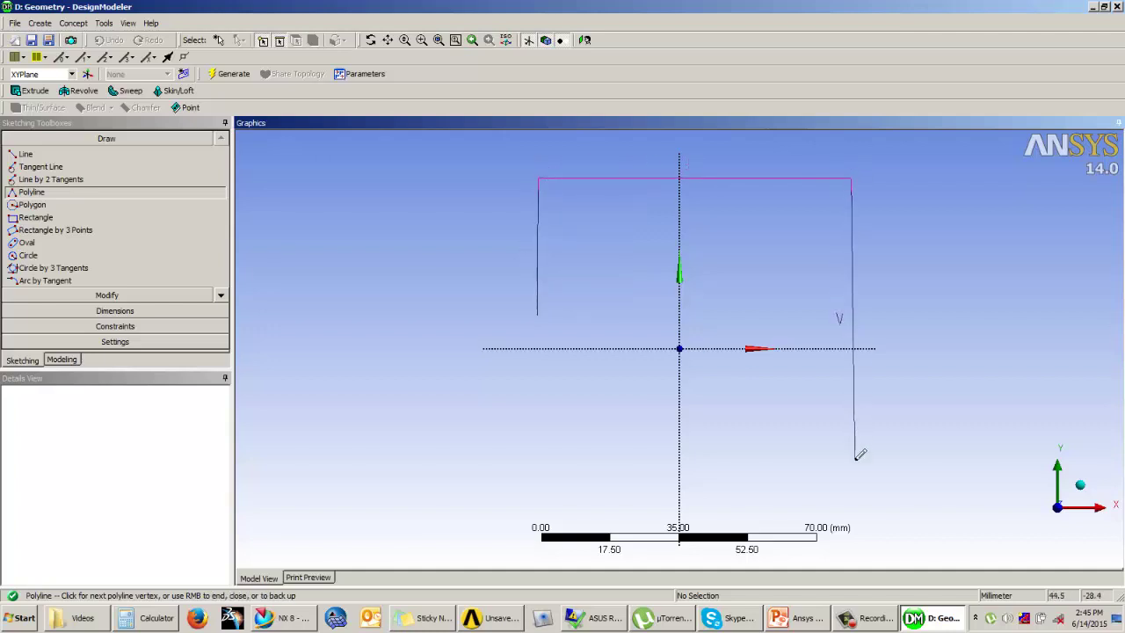
pyautogui.click(855, 458)
pyautogui.click(1095, 457)
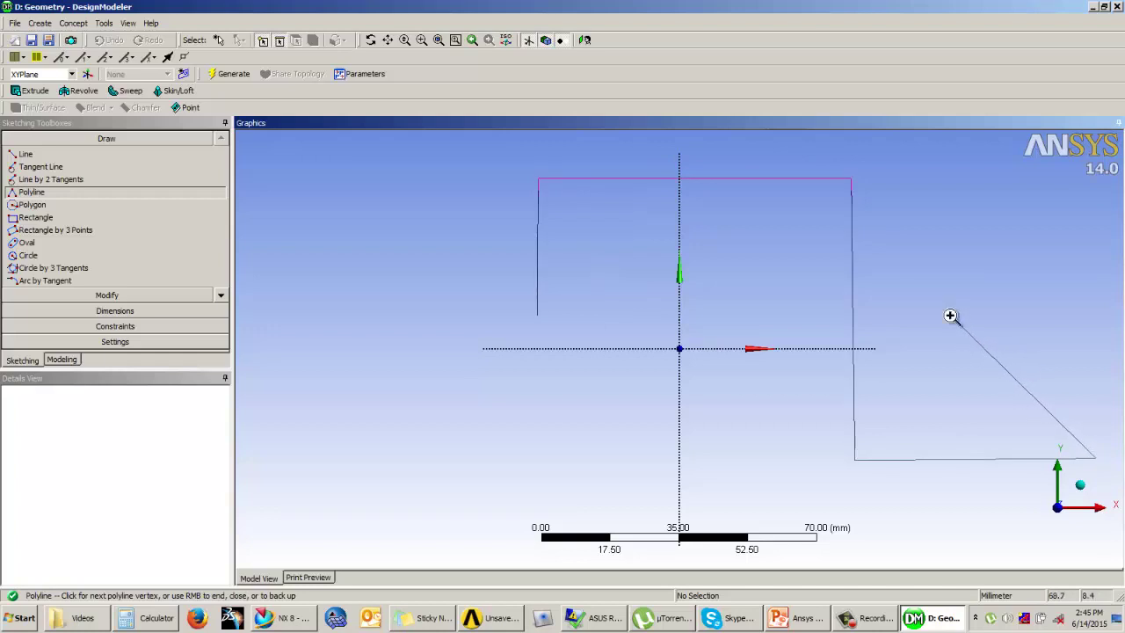
pyautogui.rightClick(951, 315)
pyautogui.click(976, 325)
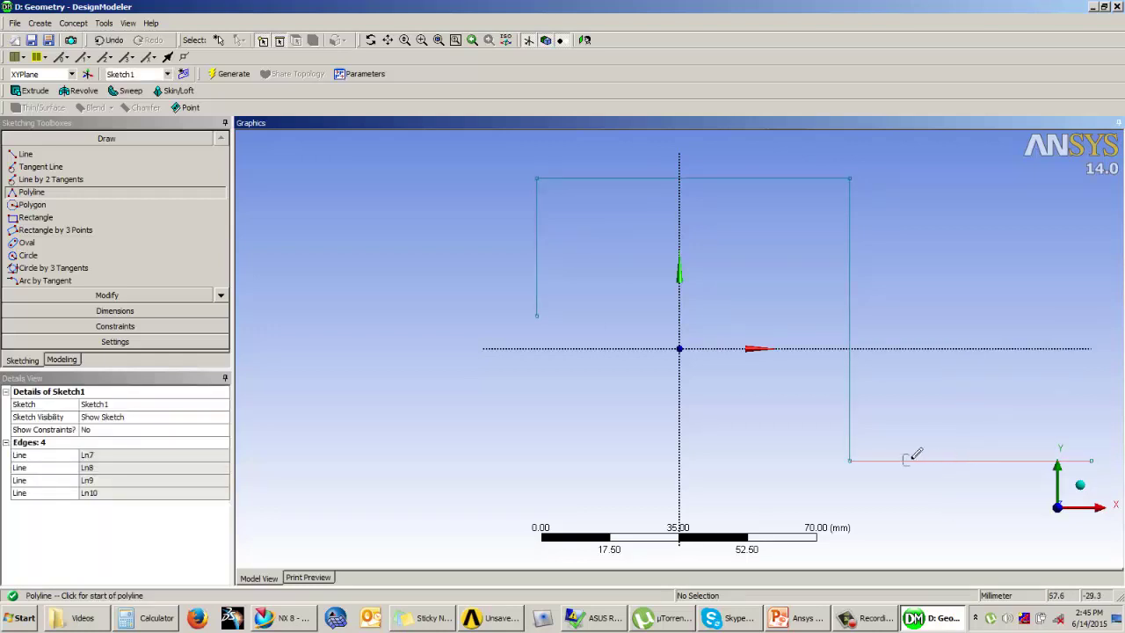
# Step: Dimension all four segments of the open polyline: the two vertical and the two horizontal lines
pyautogui.click(115, 310)
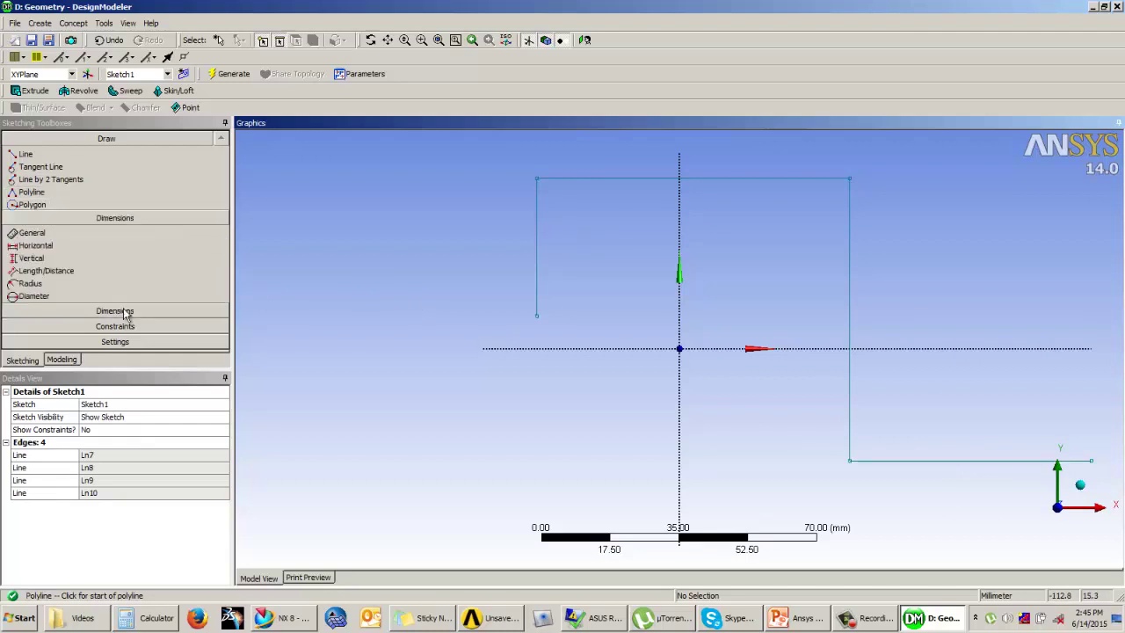
pyautogui.click(537, 255)
pyautogui.click(466, 239)
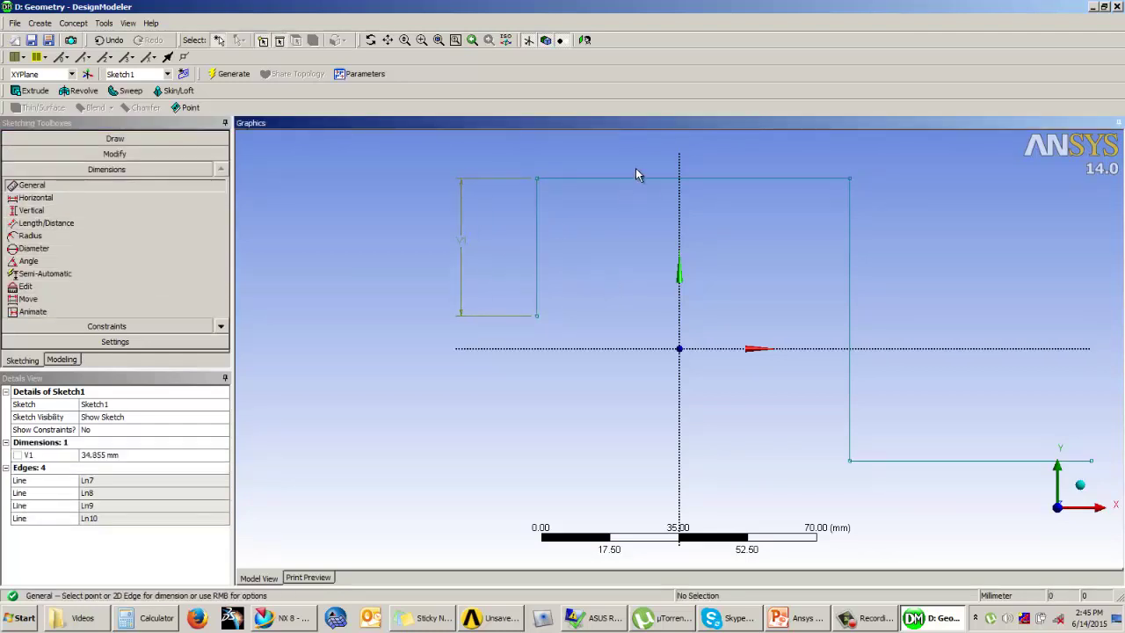
pyautogui.click(641, 178)
pyautogui.click(756, 150)
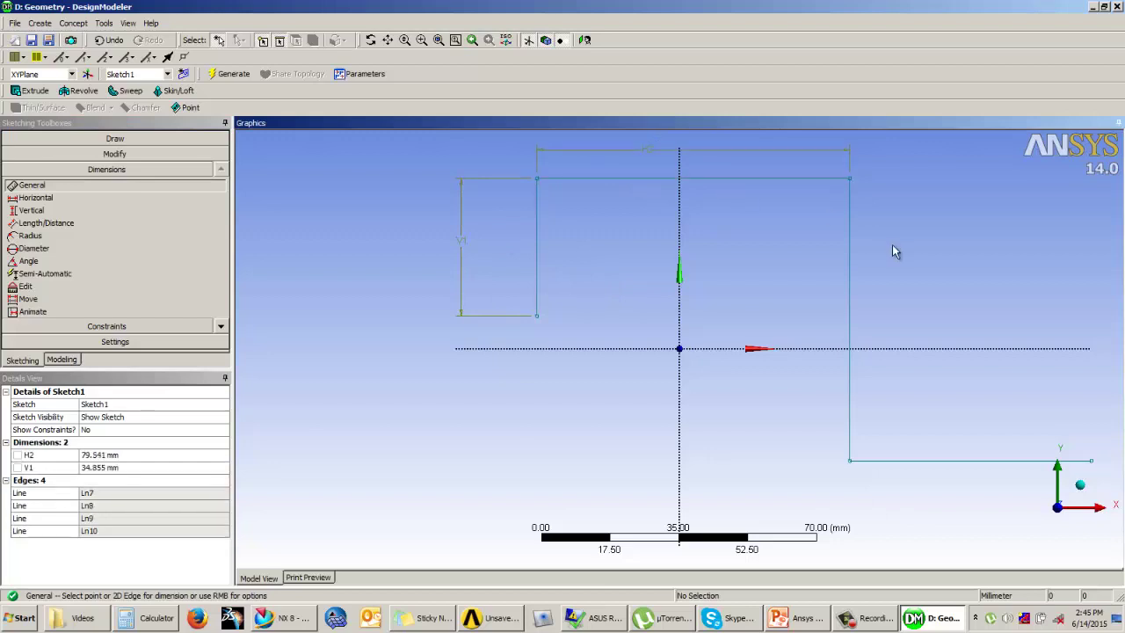
pyautogui.click(850, 264)
pyautogui.click(876, 255)
pyautogui.click(954, 461)
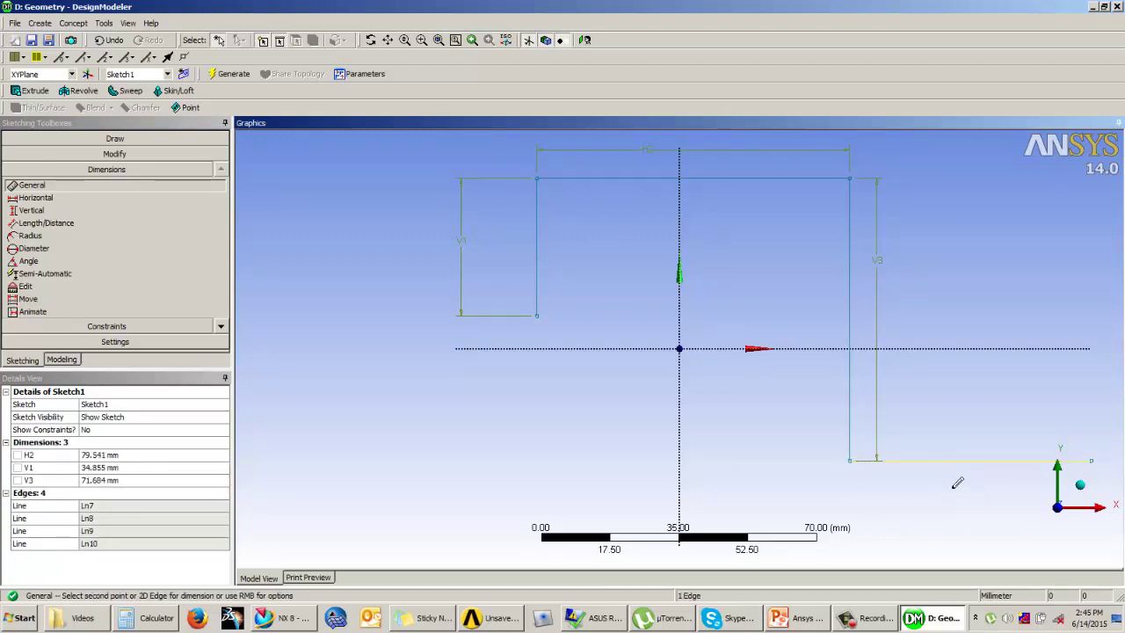
pyautogui.click(879, 498)
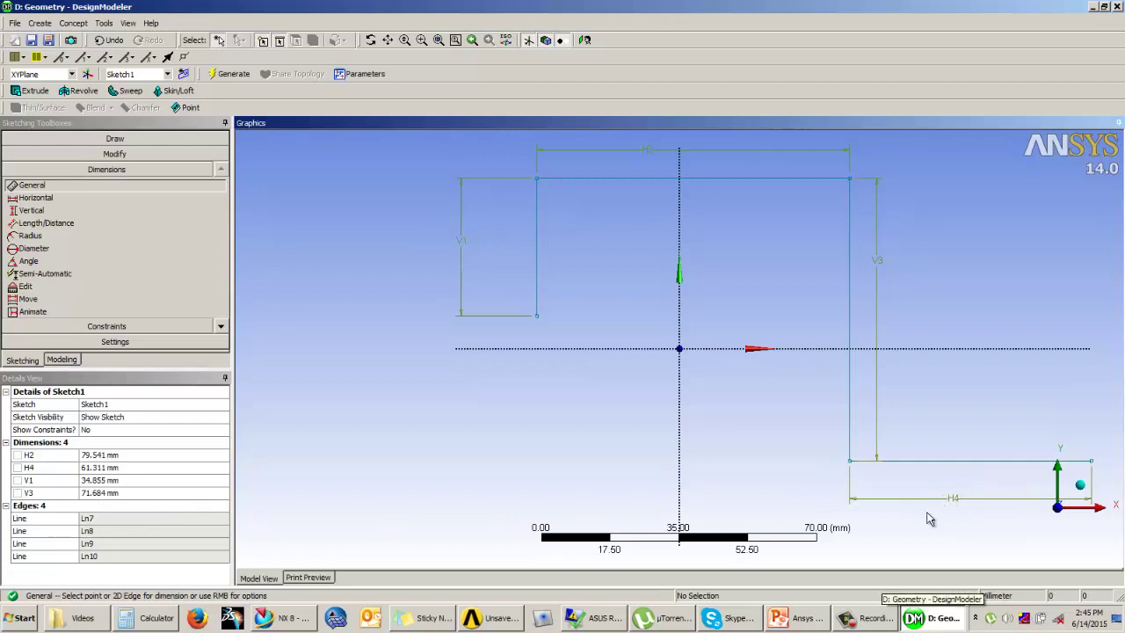
# Step: Turn on the display of values alongside names for the sketch dimensions
pyautogui.click(224, 326)
pyautogui.click(32, 312)
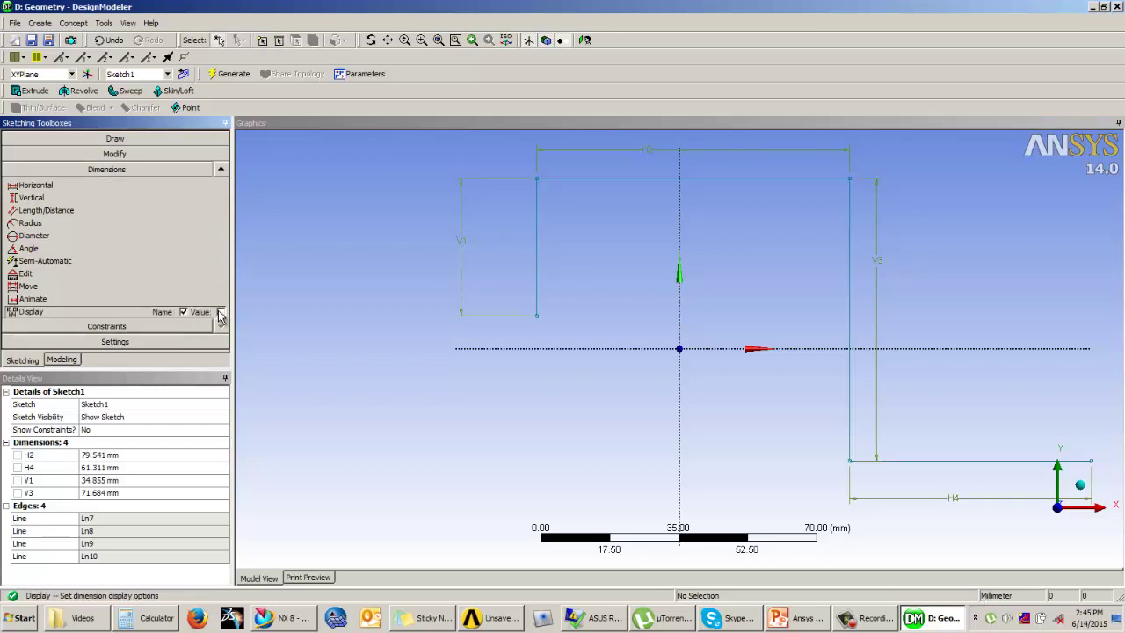
pyautogui.click(221, 313)
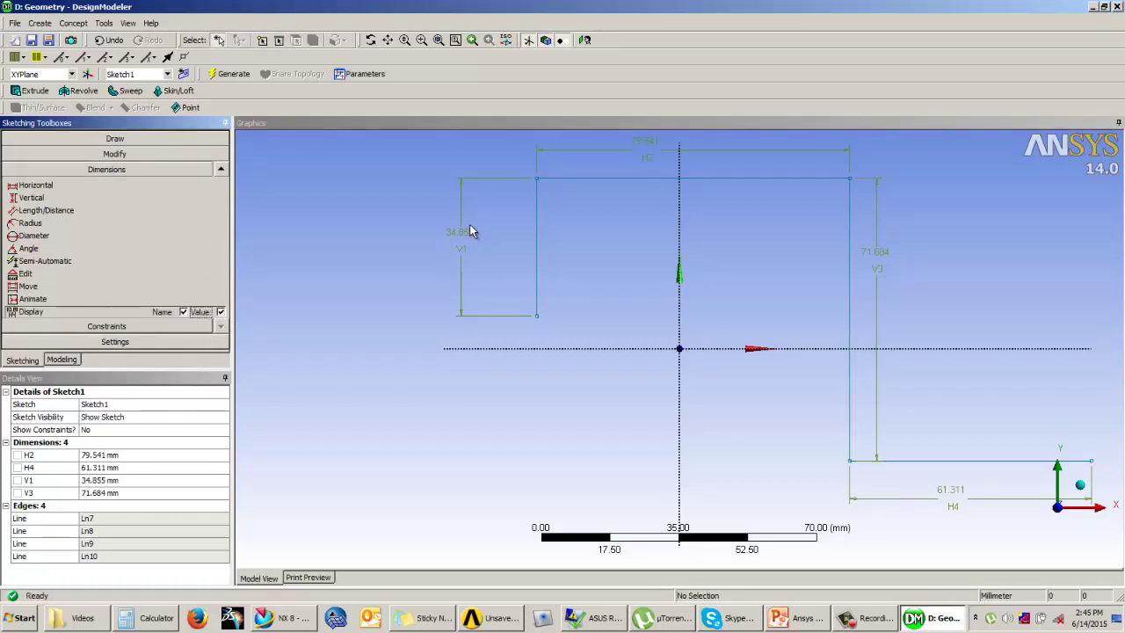
# Step: Set the upper horizontal segment's length (H2) to 100 mm and the lower horizontal segment's length (H4) to 60 mm
pyautogui.click(110, 454)
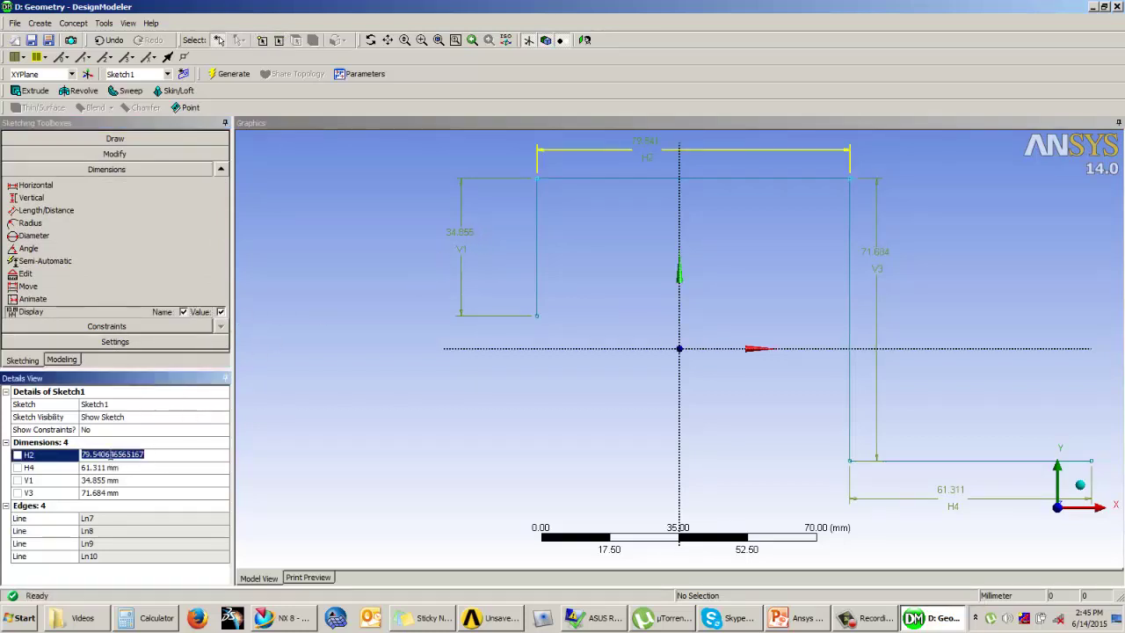
pyautogui.write('10')
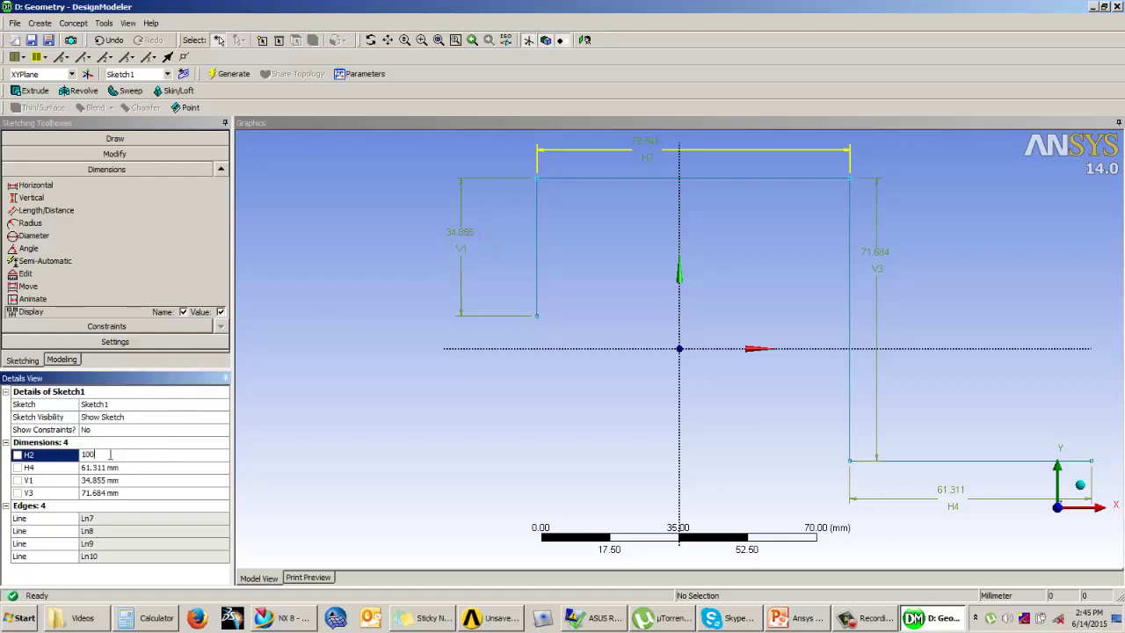
pyautogui.write('0')
pyautogui.press('Return')
pyautogui.click(113, 468)
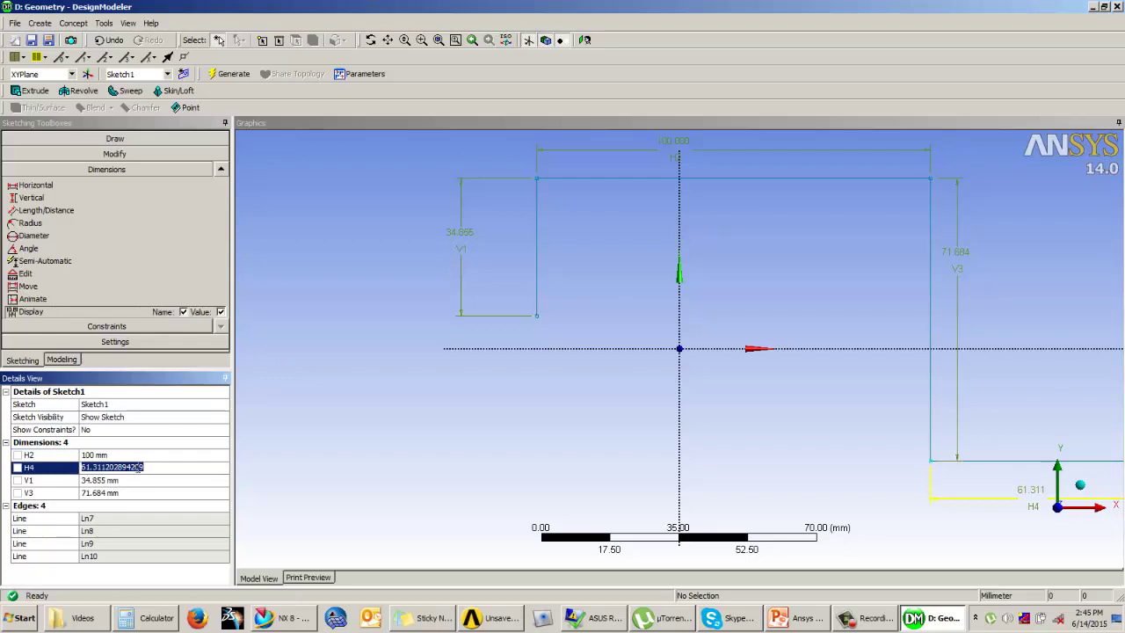
pyautogui.write('60')
pyautogui.press('Return')
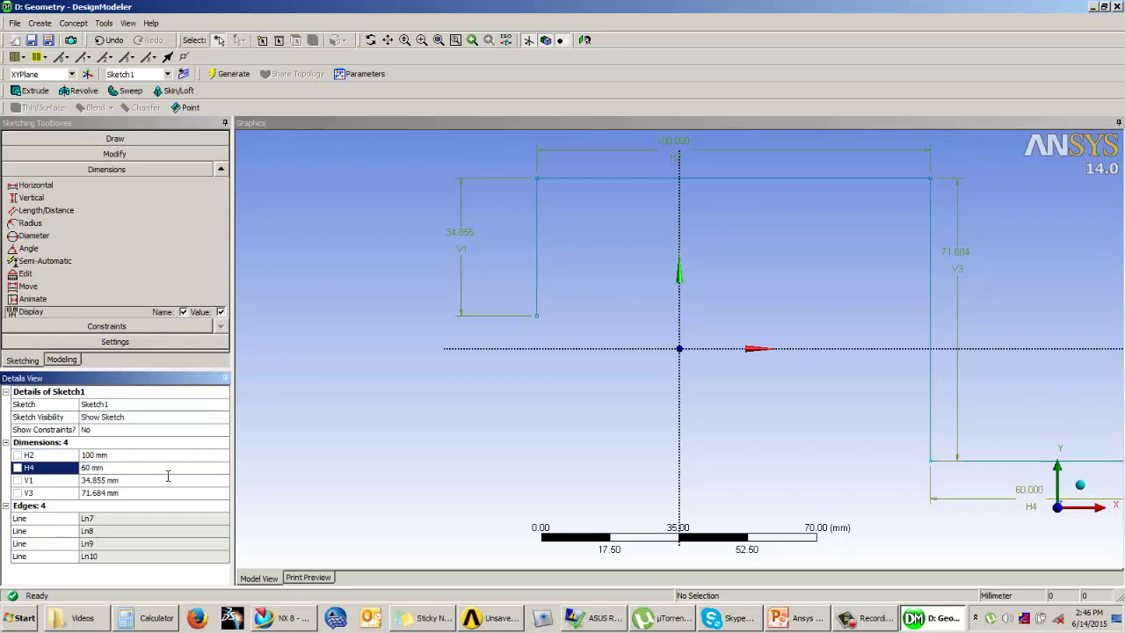
# Step: Set the short vertical segment's length (V1) to 45 mm and the long vertical segment's length (V3) to 75 mm
pyautogui.click(113, 480)
pyautogui.write('4')
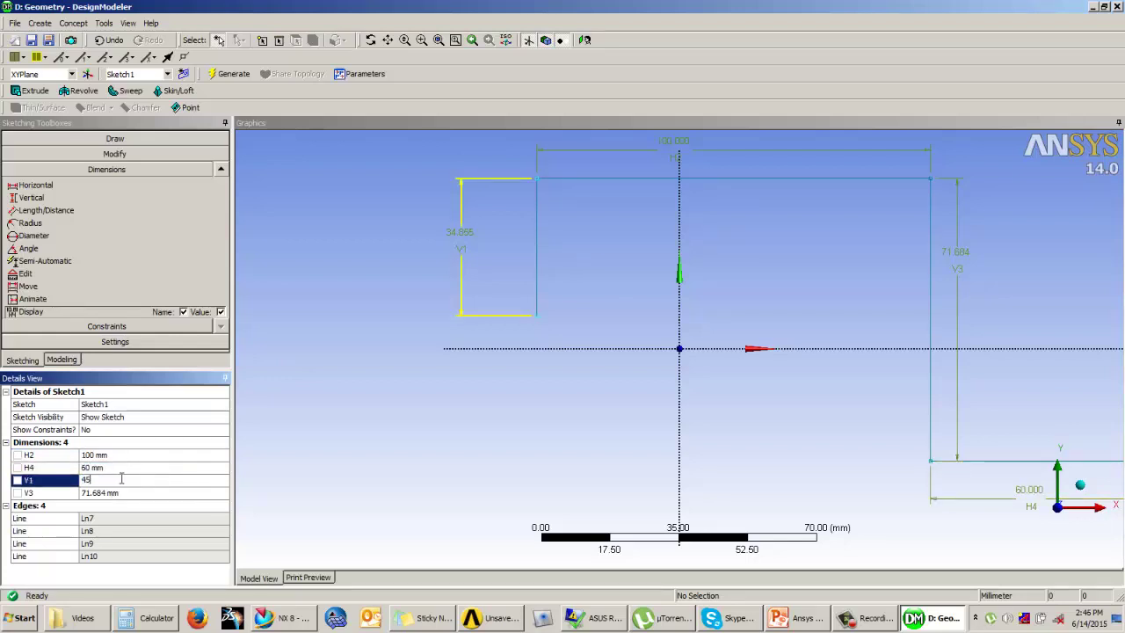
pyautogui.write('5')
pyautogui.press('Return')
pyautogui.click(132, 494)
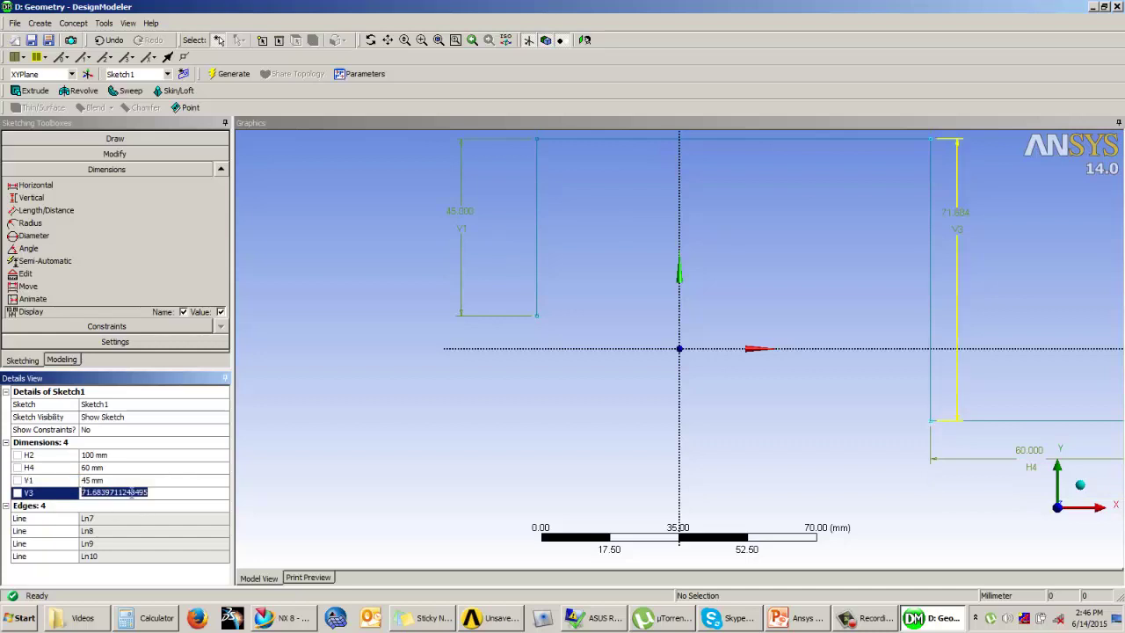
pyautogui.write('75')
pyautogui.press('Return')
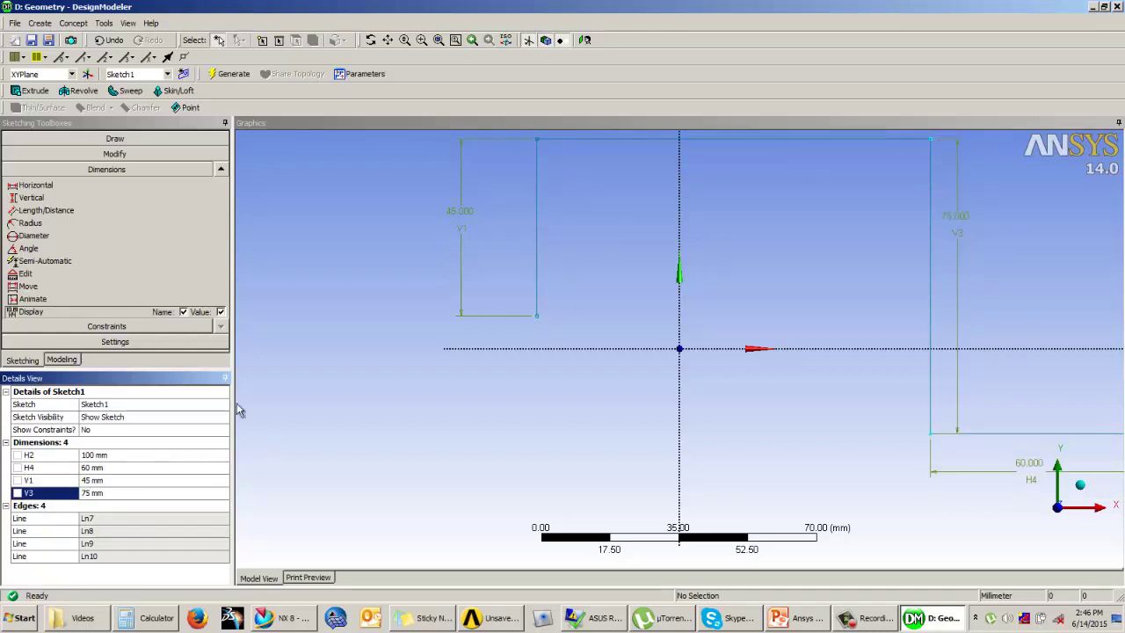
# Step: Fillet the polyline's three corners with a radius of 2.5 mm
pyautogui.click(110, 154)
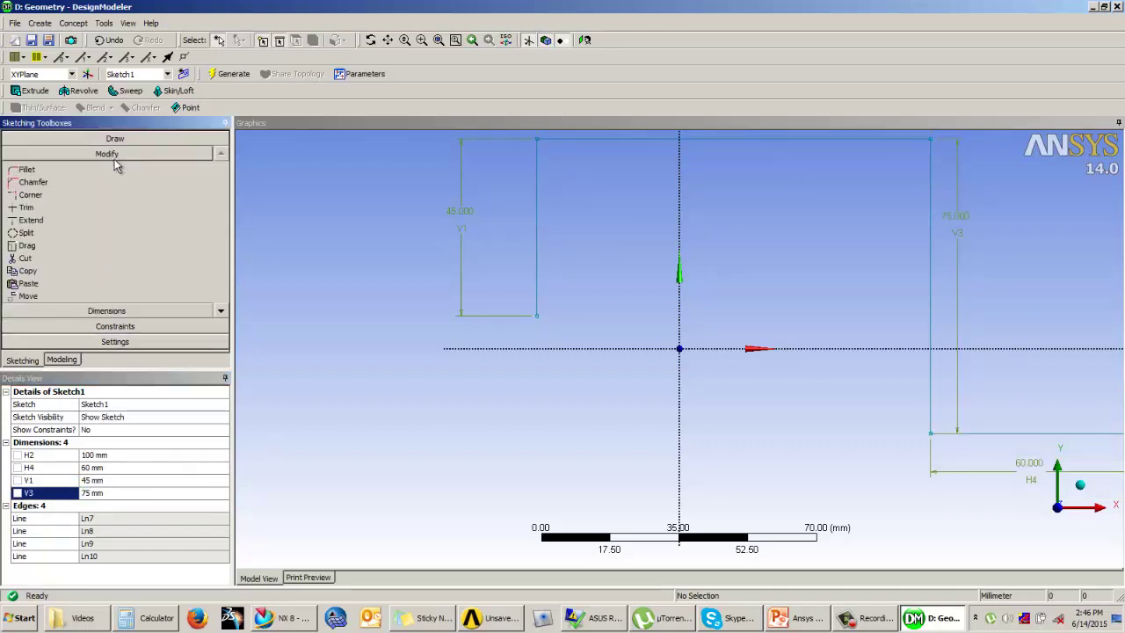
pyautogui.click(53, 170)
pyautogui.doubleClick(190, 170)
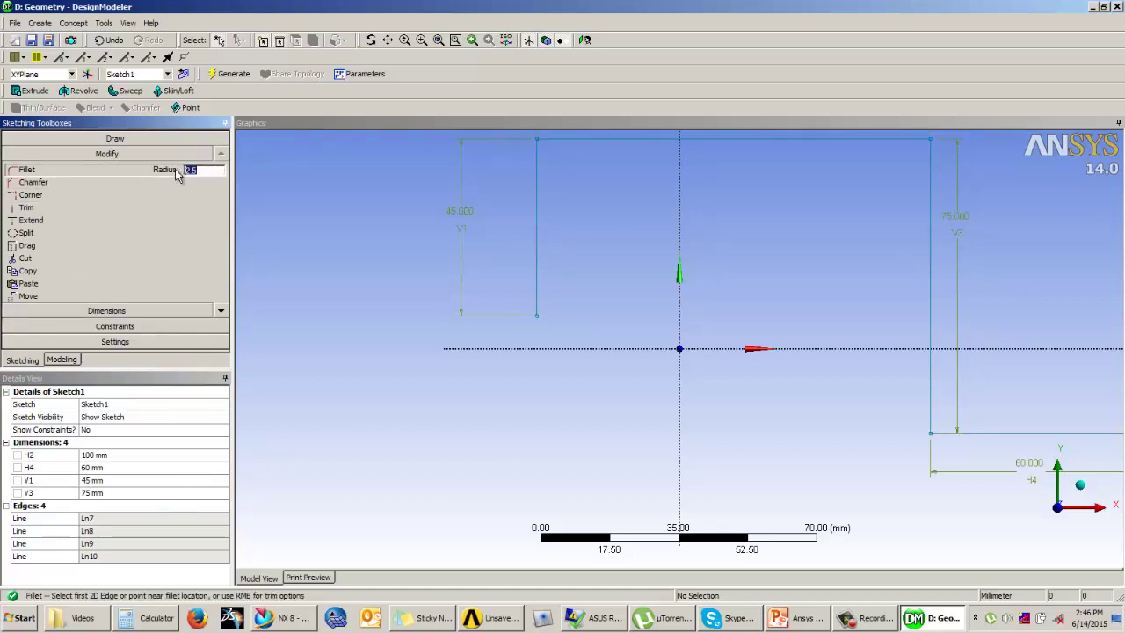
pyautogui.scroll(-2, 396, 472)
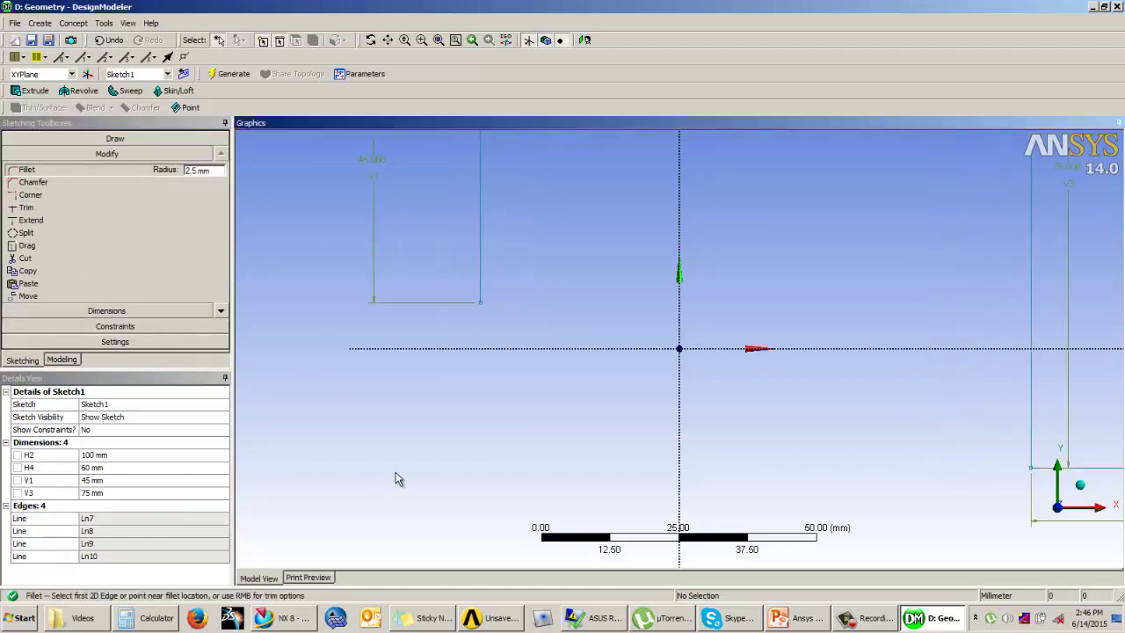
pyautogui.click(566, 168)
pyautogui.click(572, 172)
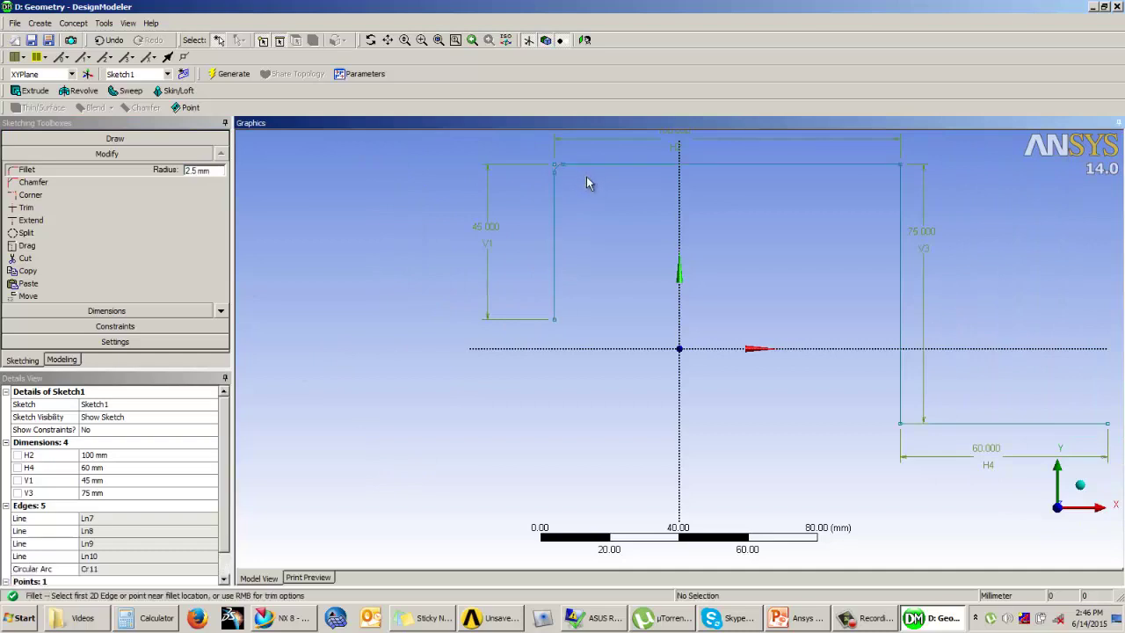
pyautogui.click(890, 166)
pyautogui.click(901, 204)
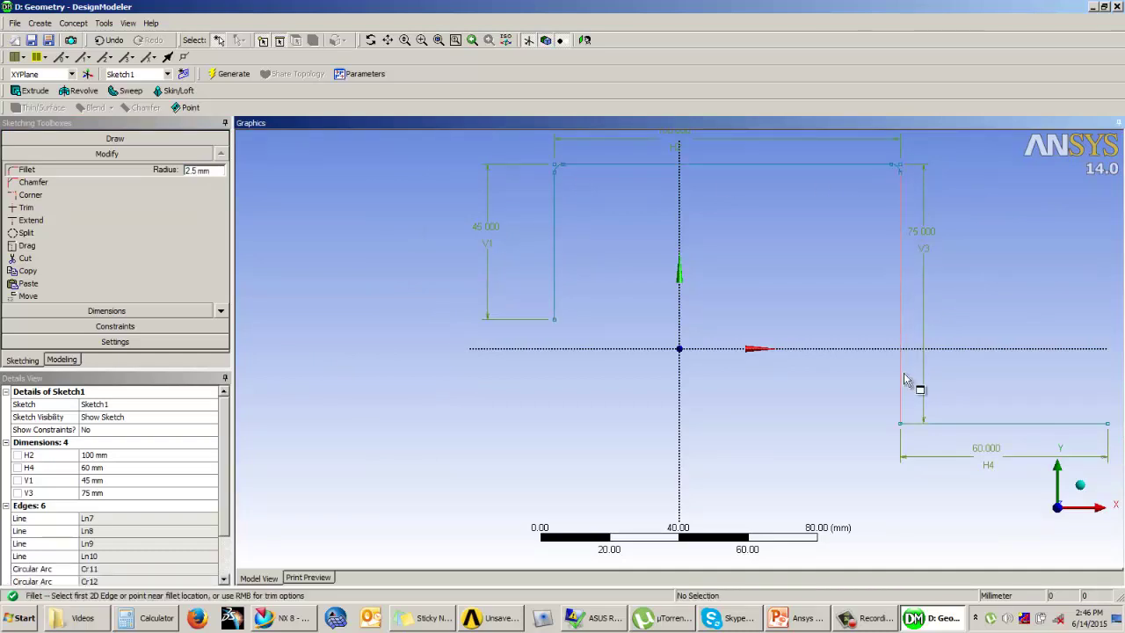
pyautogui.click(919, 424)
pyautogui.click(902, 407)
# Step: Dimension the radius of the fillet above the short vertical segment and set it to 15 mm
pyautogui.click(96, 310)
pyautogui.click(558, 169)
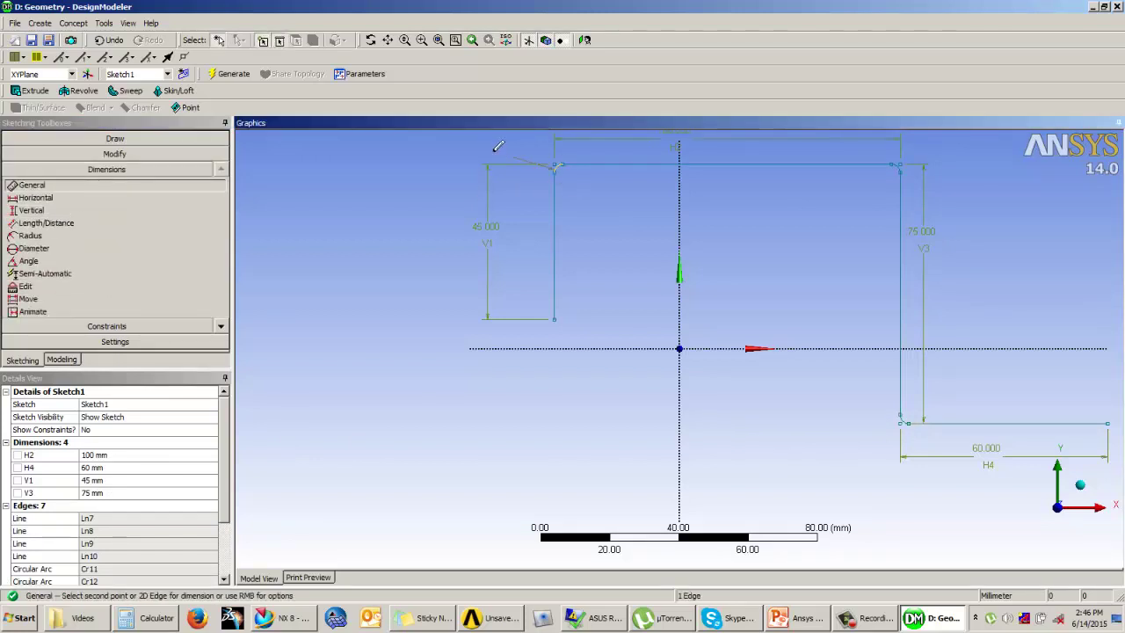
pyautogui.click(496, 148)
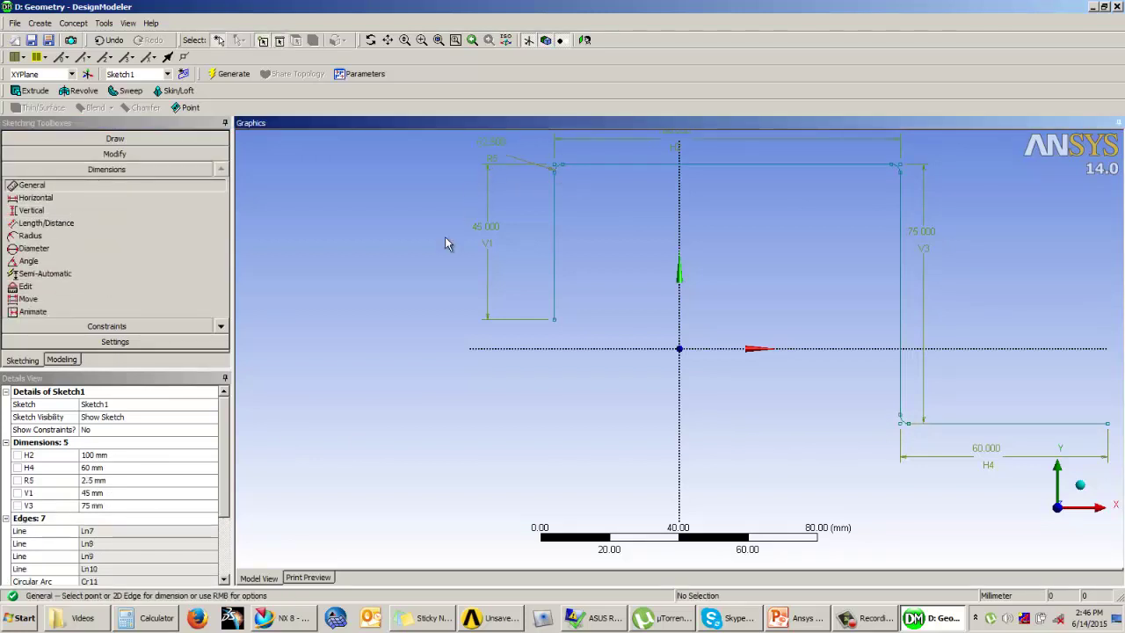
pyautogui.click(103, 480)
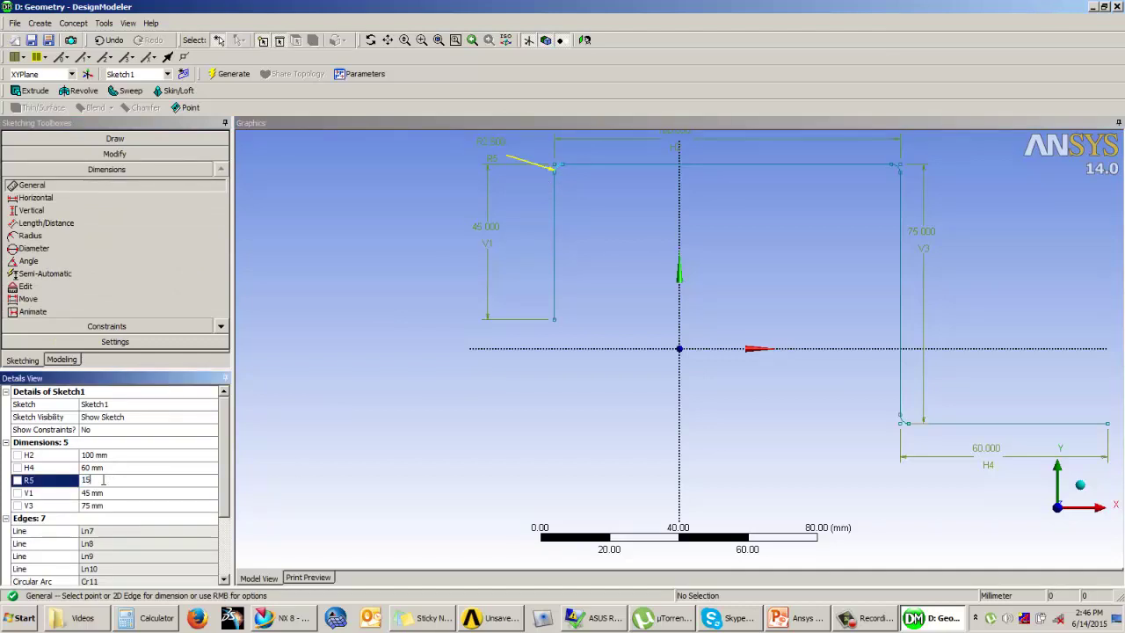
pyautogui.write('15')
pyautogui.press('Return')
pyautogui.scroll(-2, 603, 276)
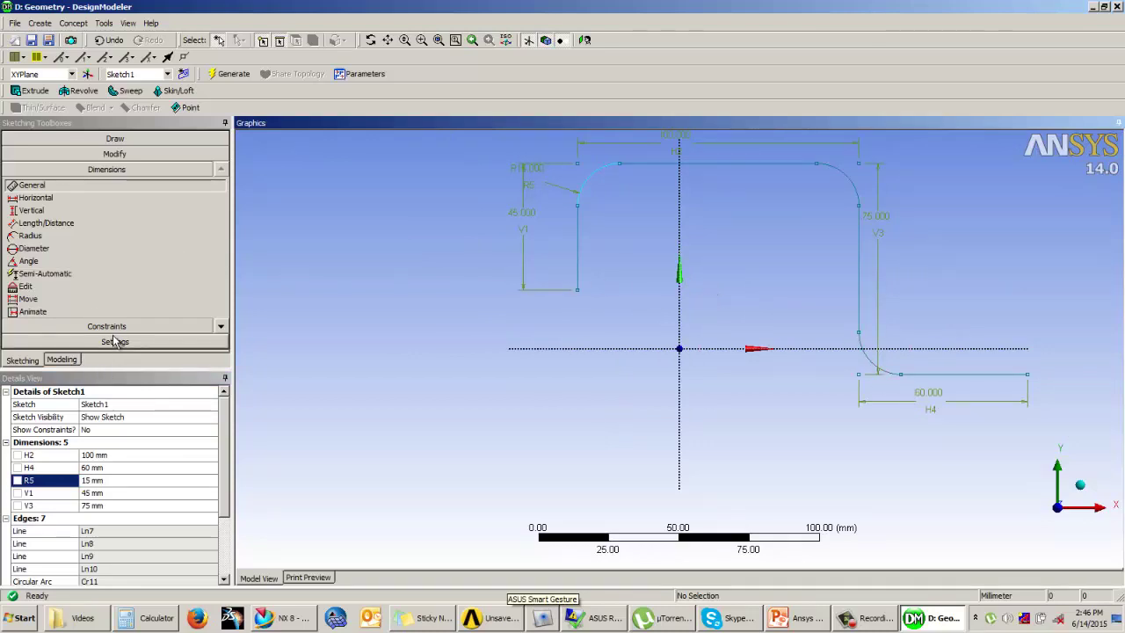
# Step: Add a symmetry constraint that makes the profile's two vertical sides symmetric about the vertical axis
pyautogui.click(106, 326)
pyautogui.click(35, 289)
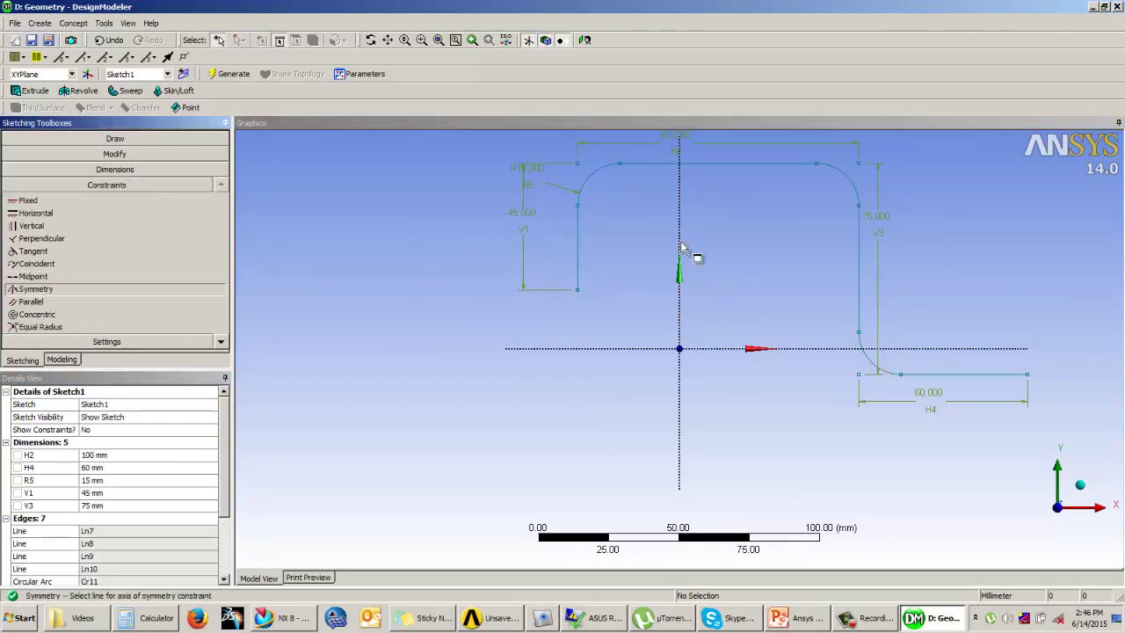
pyautogui.click(680, 248)
pyautogui.click(580, 220)
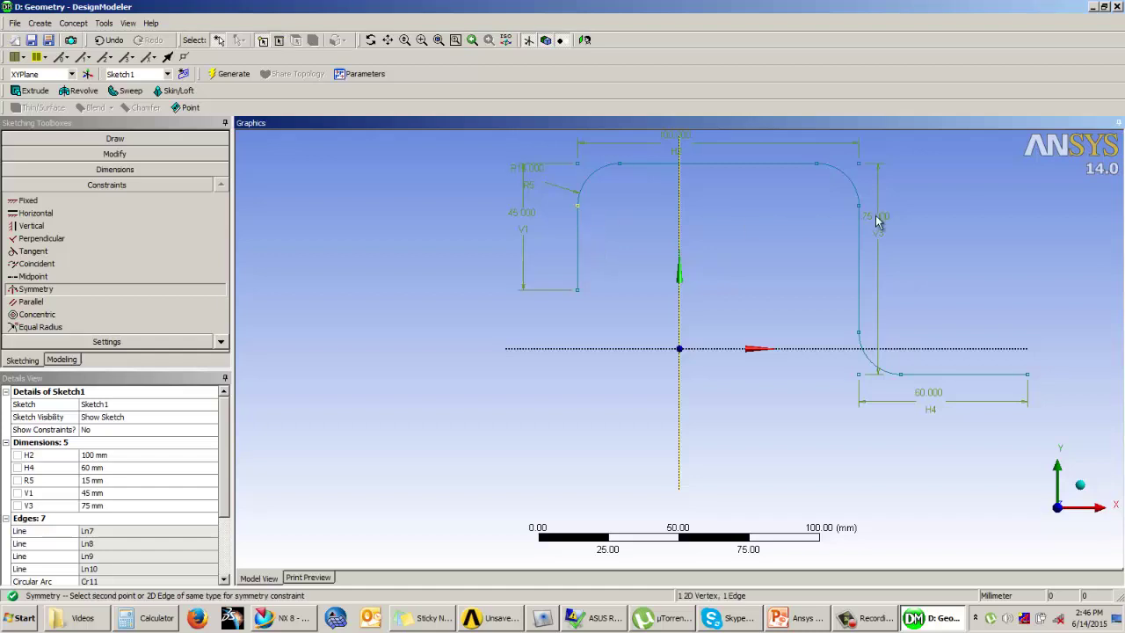
pyautogui.click(860, 220)
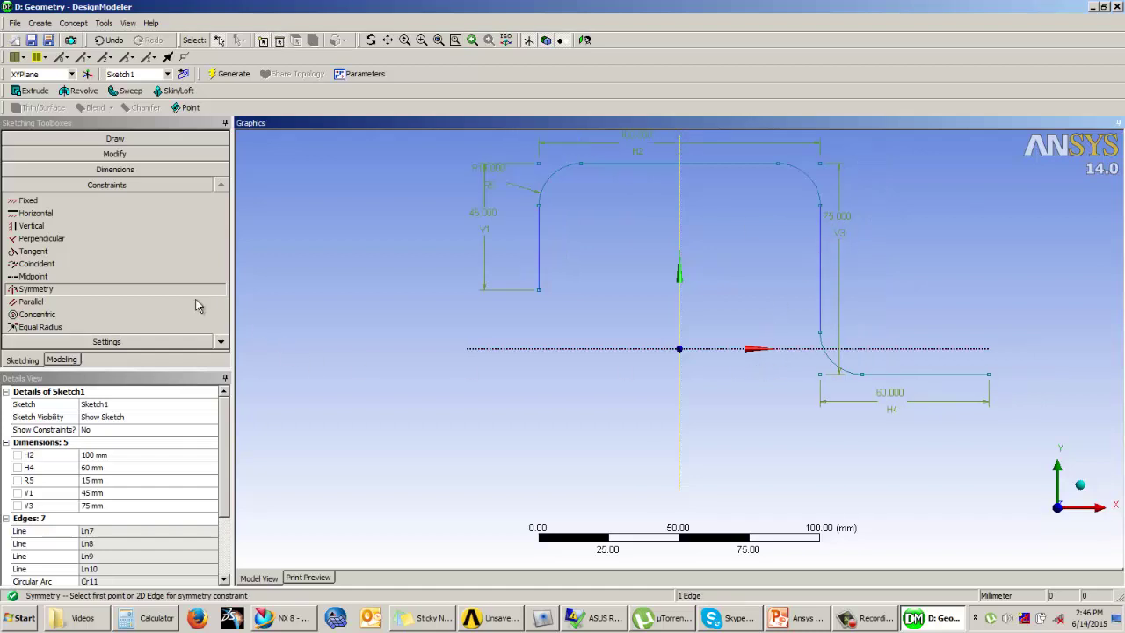
# Step: Dimension the distance between the horizontal axis and the lower horizontal segment and set it to 25 mm
pyautogui.click(106, 168)
pyautogui.click(46, 223)
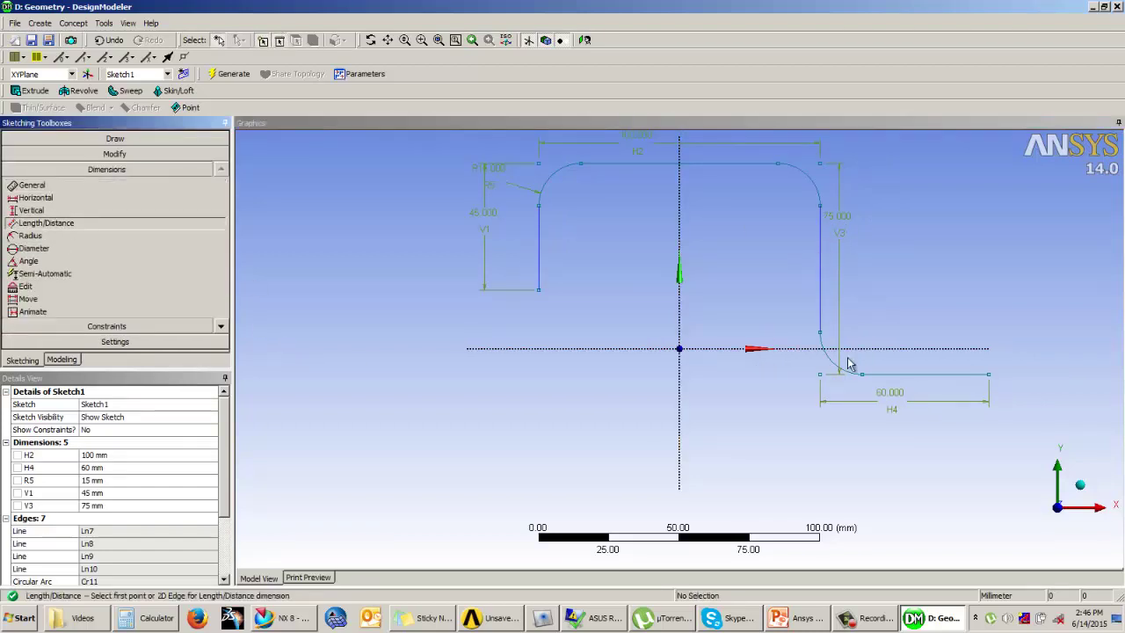
pyautogui.click(874, 349)
pyautogui.click(891, 374)
pyautogui.click(910, 367)
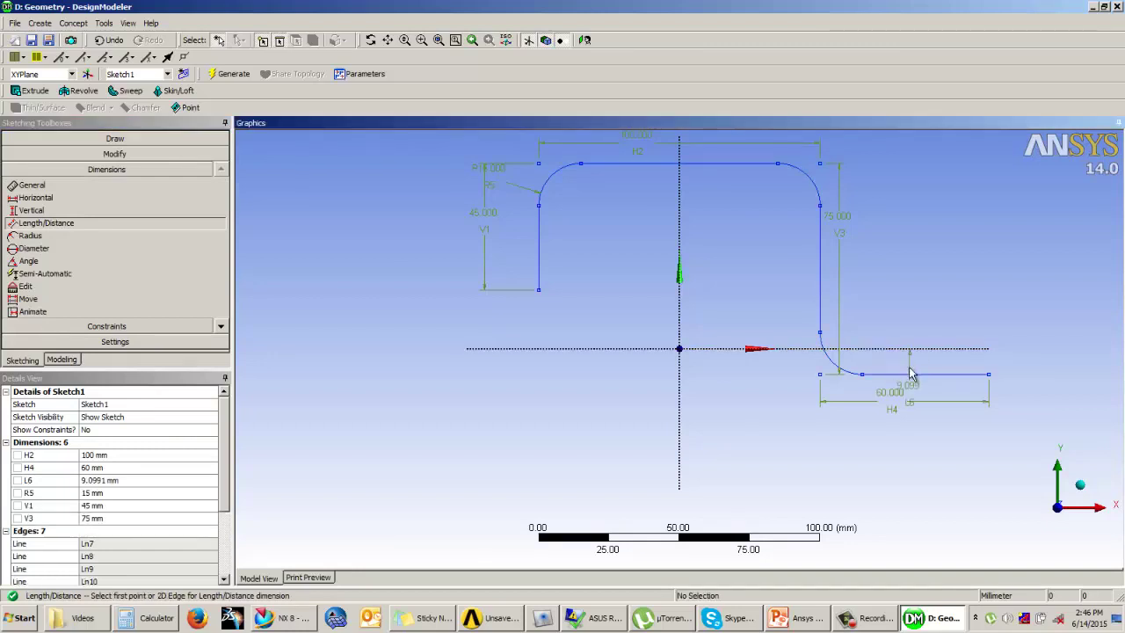
pyautogui.click(123, 480)
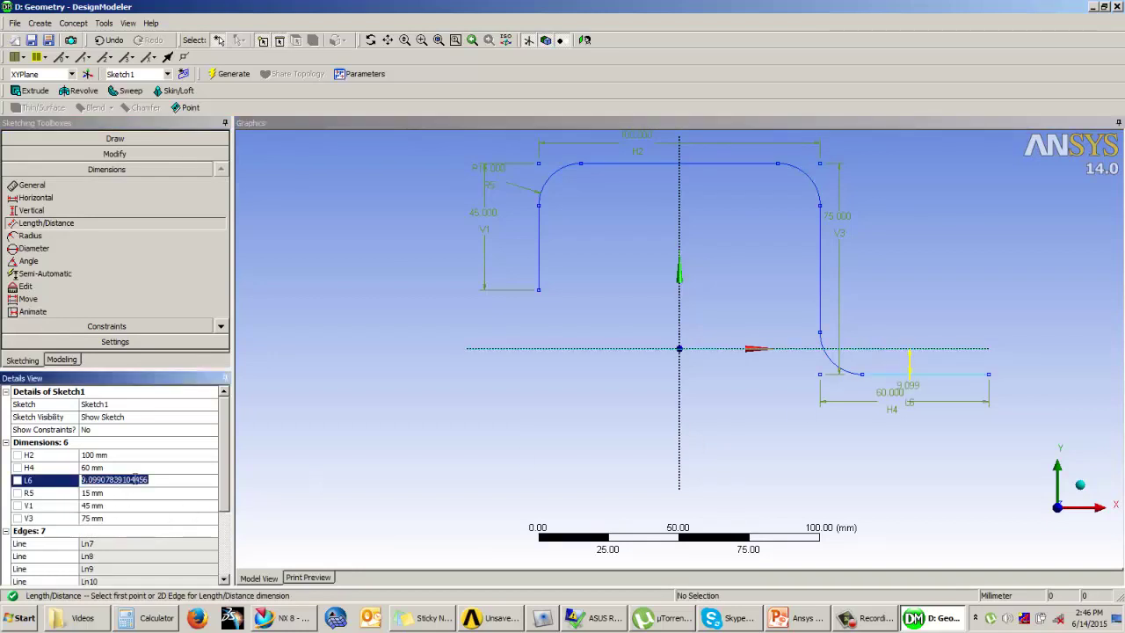
pyautogui.write('25')
pyautogui.press('Return')
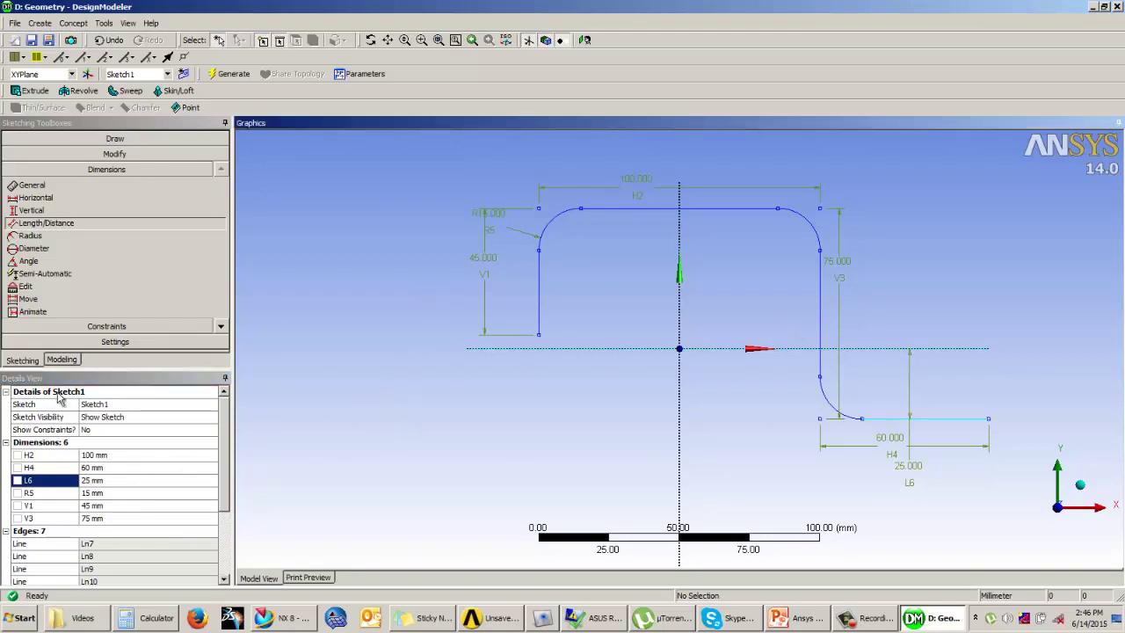
# Step: Start a new plane from the XYPlane and set its type to From Point and Normal
pyautogui.click(70, 364)
pyautogui.moveTo(553, 467)
pyautogui.mouseDown(button='middle')
pyautogui.moveTo(595, 377)
pyautogui.moveTo(678, 367)
pyautogui.moveTo(756, 291)
pyautogui.mouseUp(button='middle')
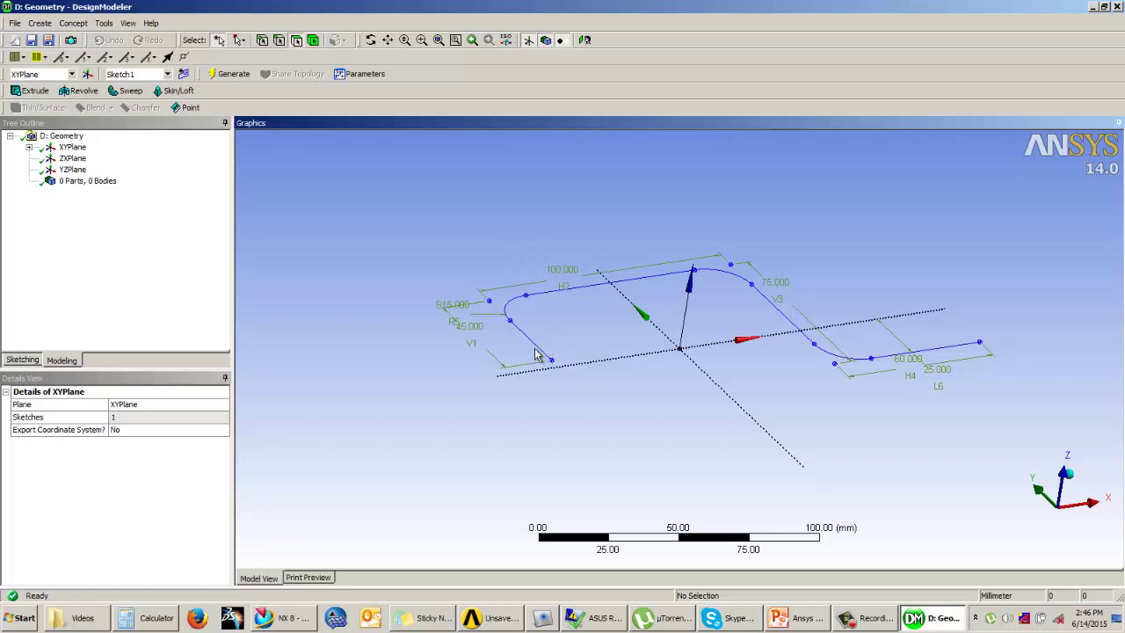
pyautogui.click(89, 76)
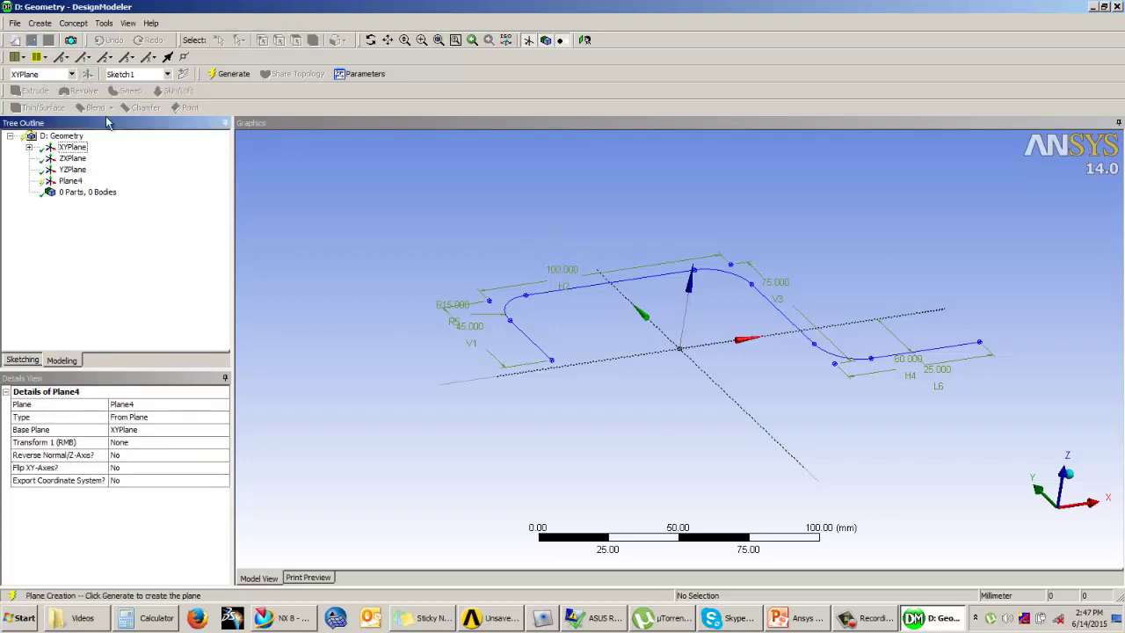
pyautogui.click(187, 419)
pyautogui.click(223, 417)
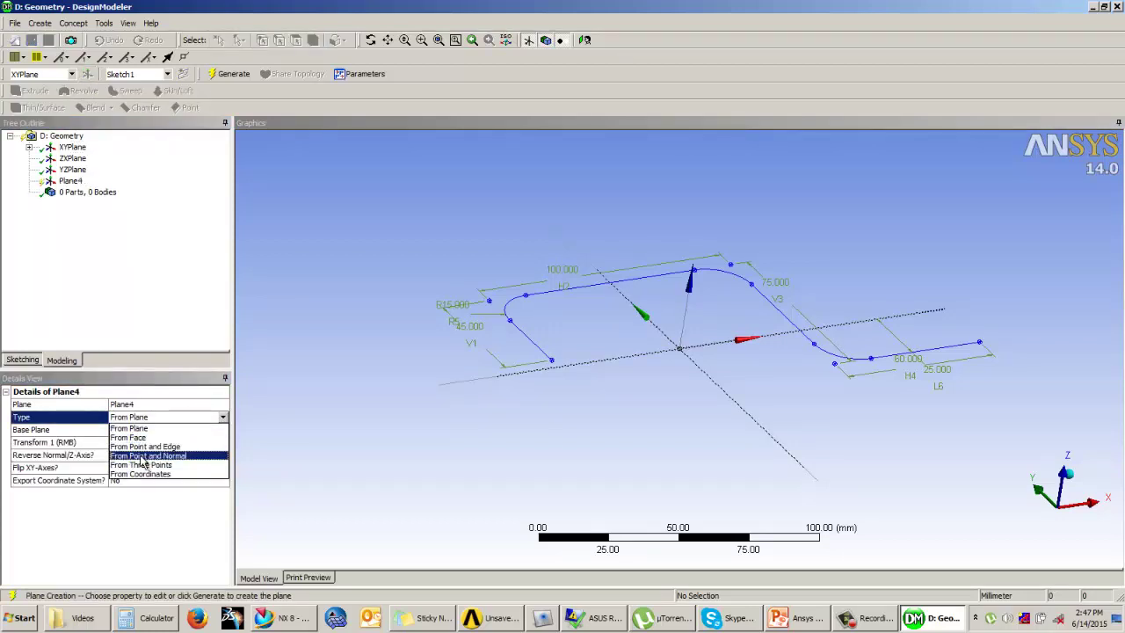
pyautogui.click(138, 457)
# Step: Use the short vertical segment's free endpoint as base point and the long vertical segment as normal, and generate the plane
pyautogui.click(117, 430)
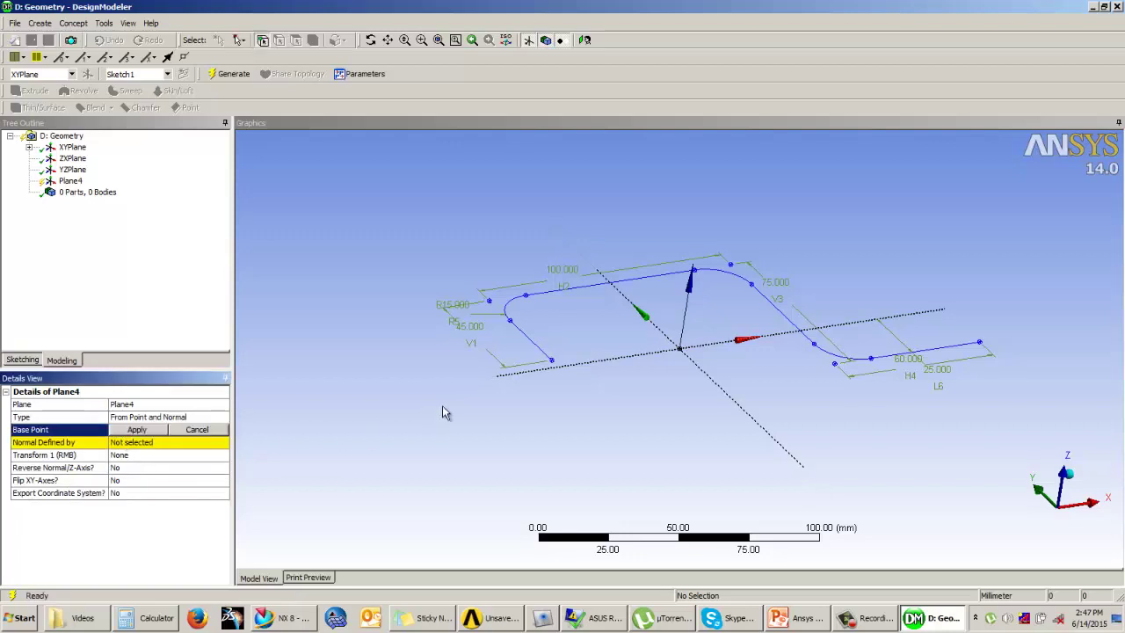
pyautogui.click(554, 363)
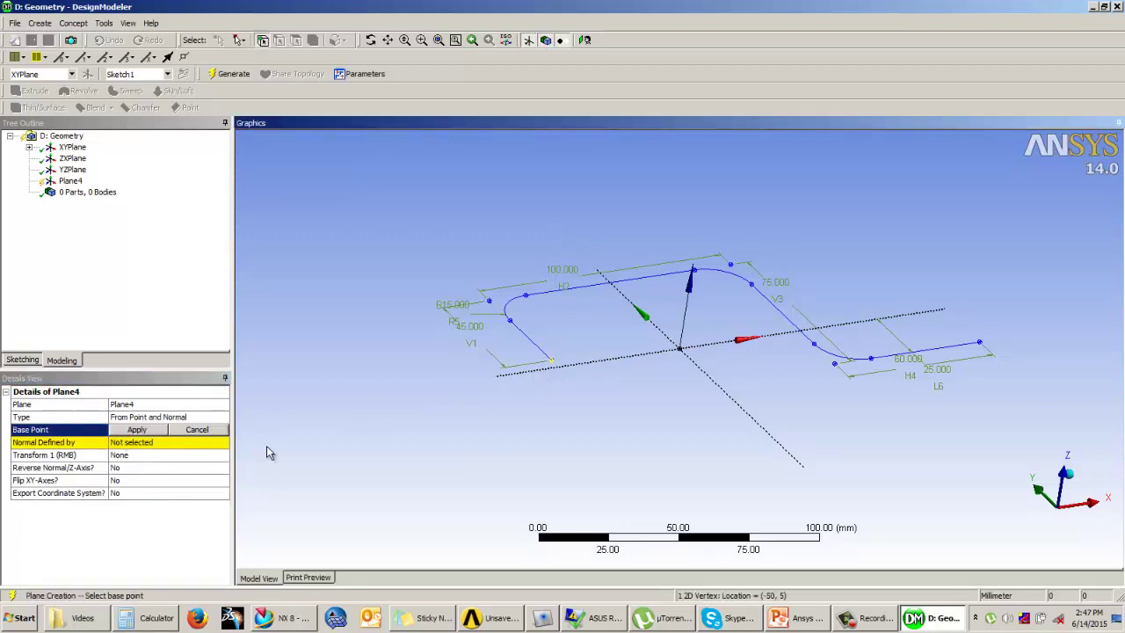
pyautogui.click(120, 446)
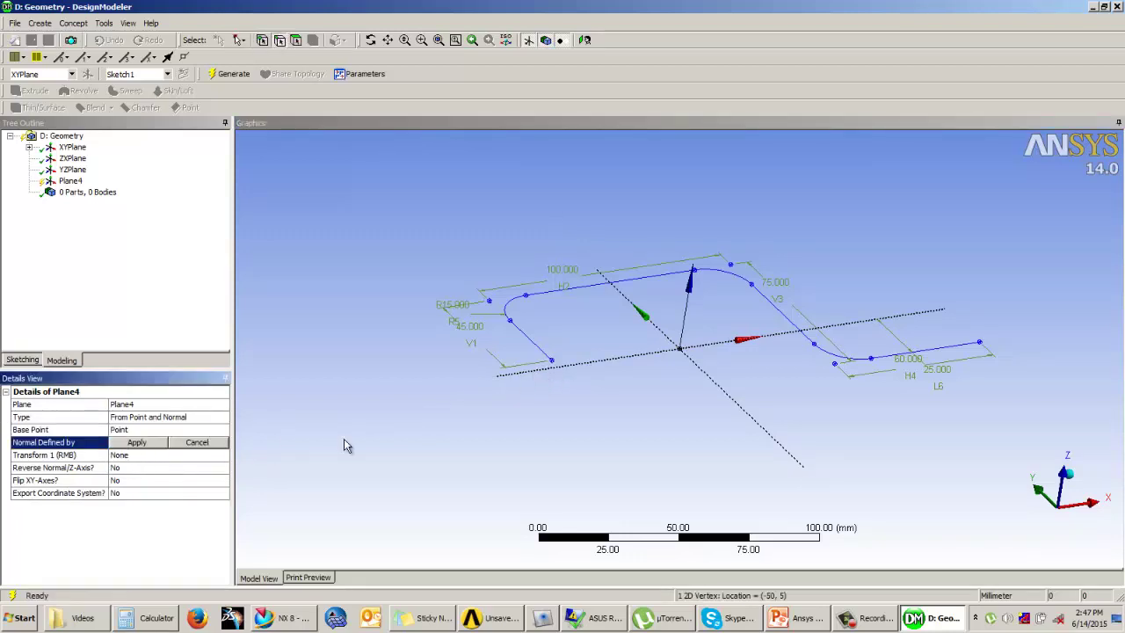
pyautogui.click(766, 299)
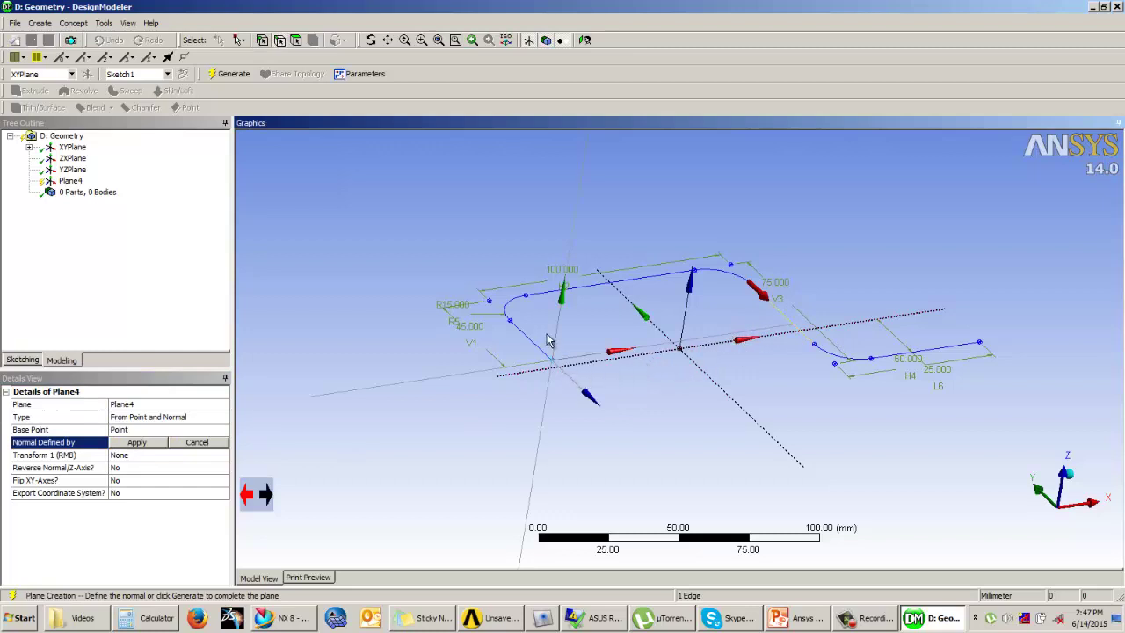
pyautogui.scroll(5, 570, 376)
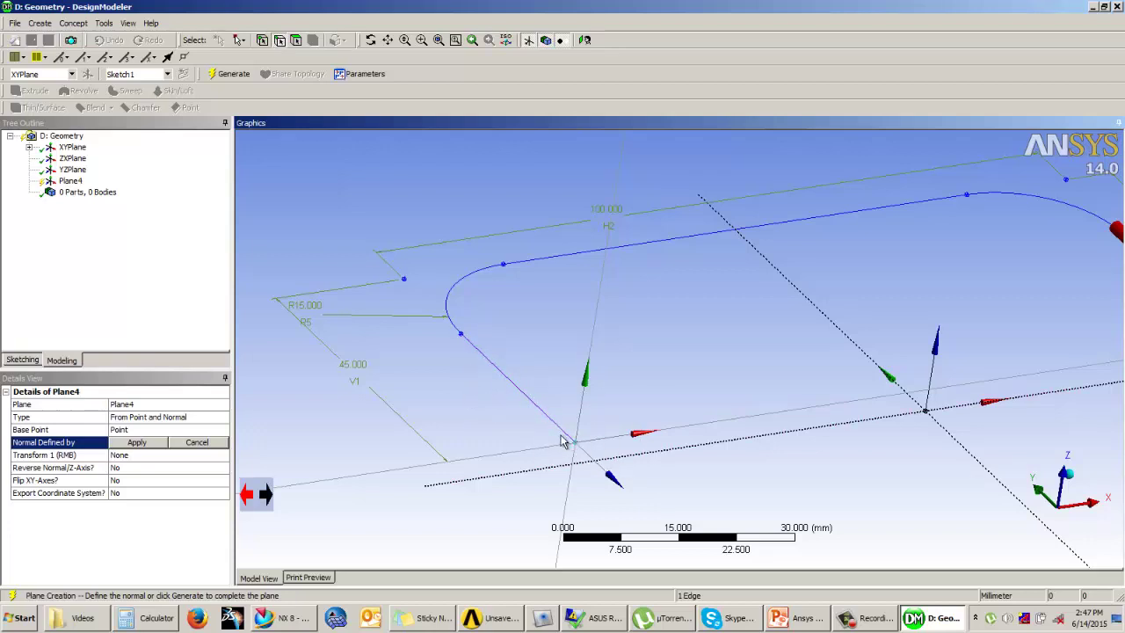
pyautogui.click(136, 443)
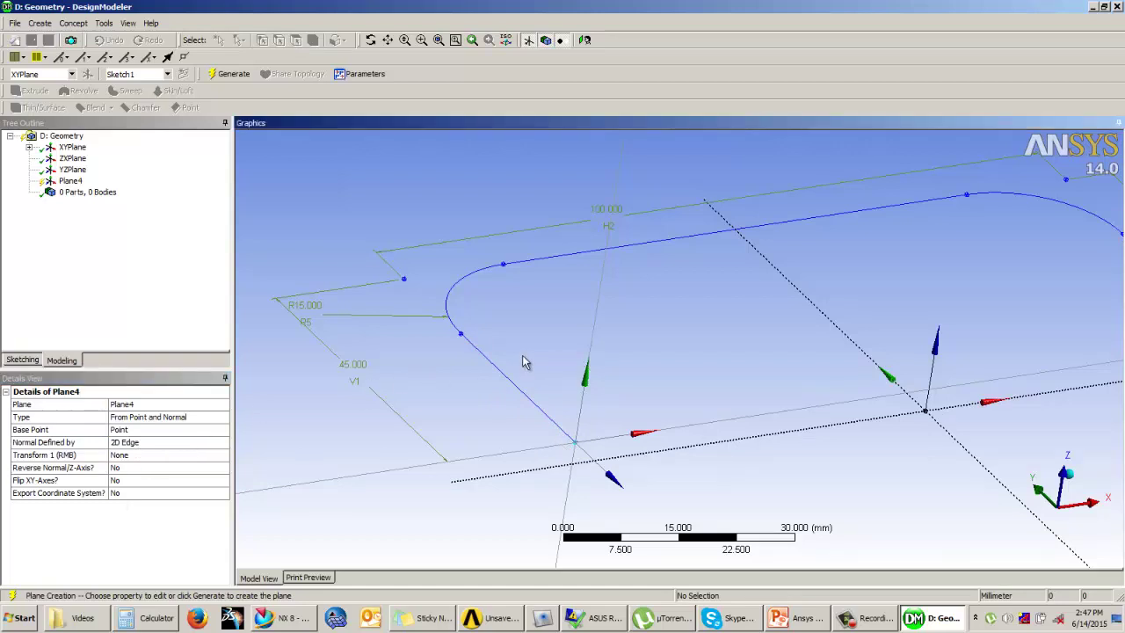
pyautogui.scroll(-4, 531, 368)
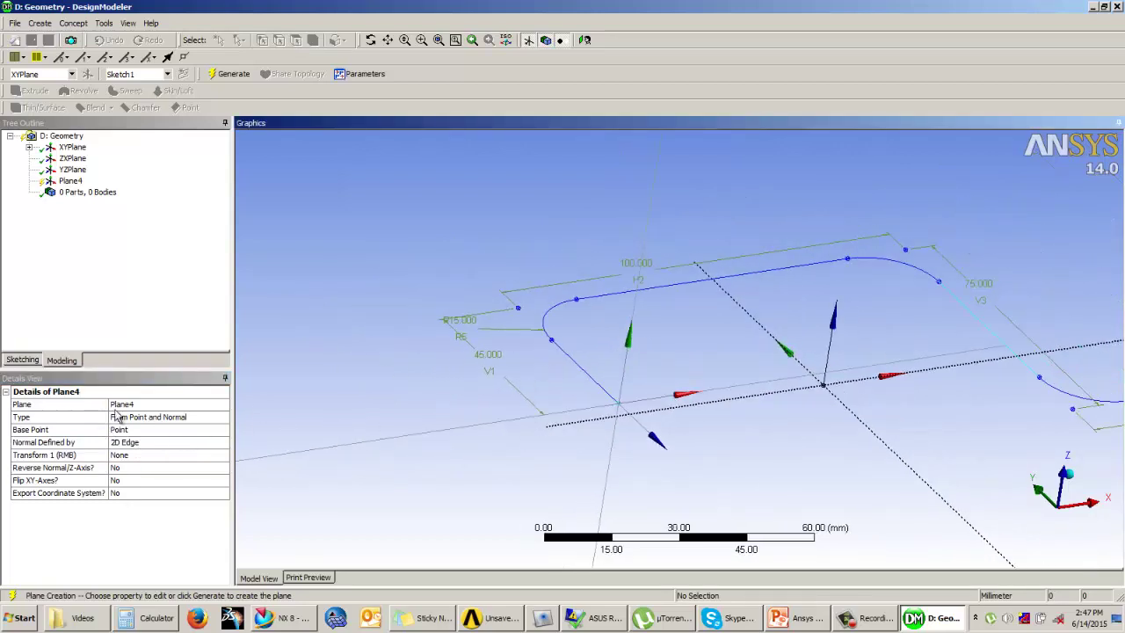
pyautogui.click(233, 74)
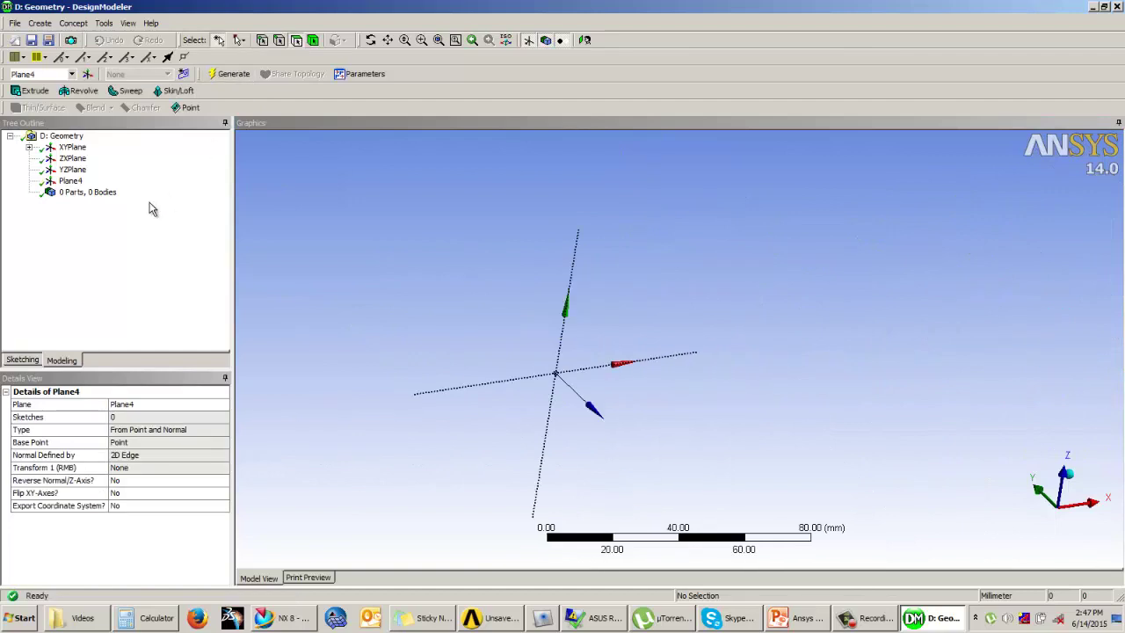
# Step: Set Sketch1 under the XYPlane to Always Show Sketch
pyautogui.click(70, 181)
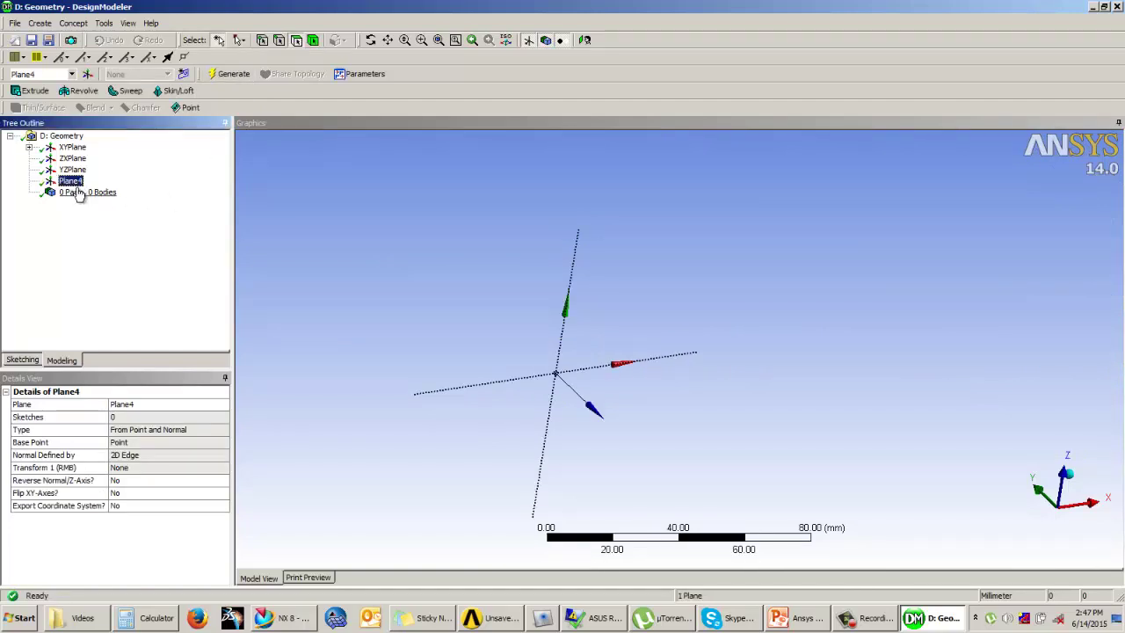
pyautogui.click(29, 147)
pyautogui.click(92, 159)
pyautogui.rightClick(92, 160)
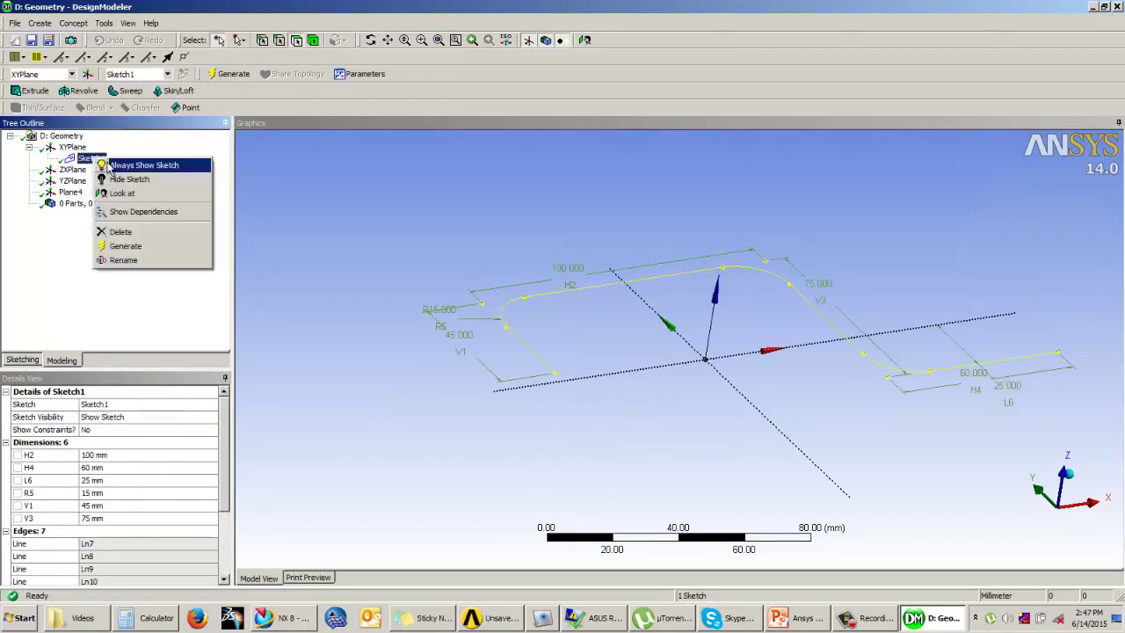
pyautogui.click(115, 164)
pyautogui.click(536, 253)
pyautogui.scroll(2, 513, 260)
pyautogui.scroll(-2, 561, 267)
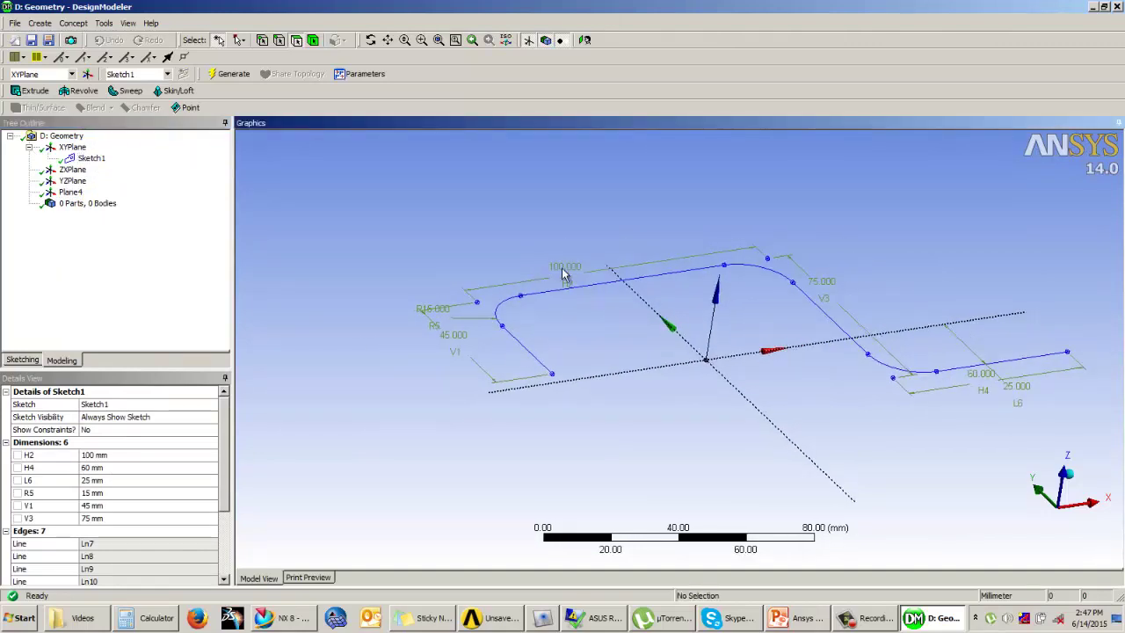
# Step: Sketch a circle about 21.6 mm in diameter on Plane4, centred at the plane's origin
pyautogui.click(72, 193)
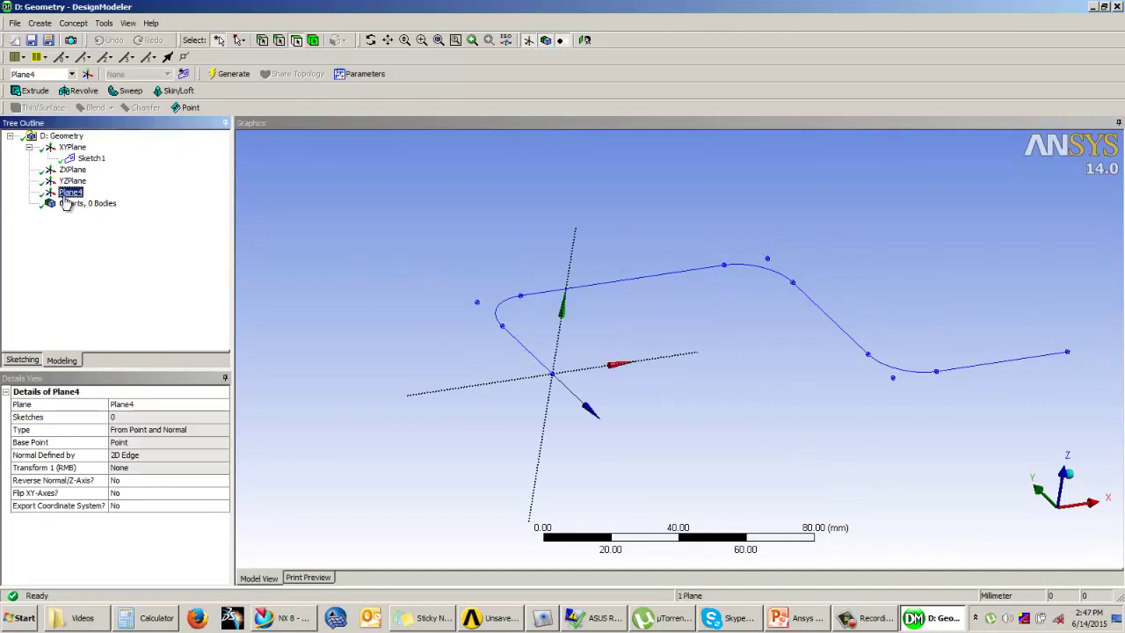
pyautogui.click(23, 360)
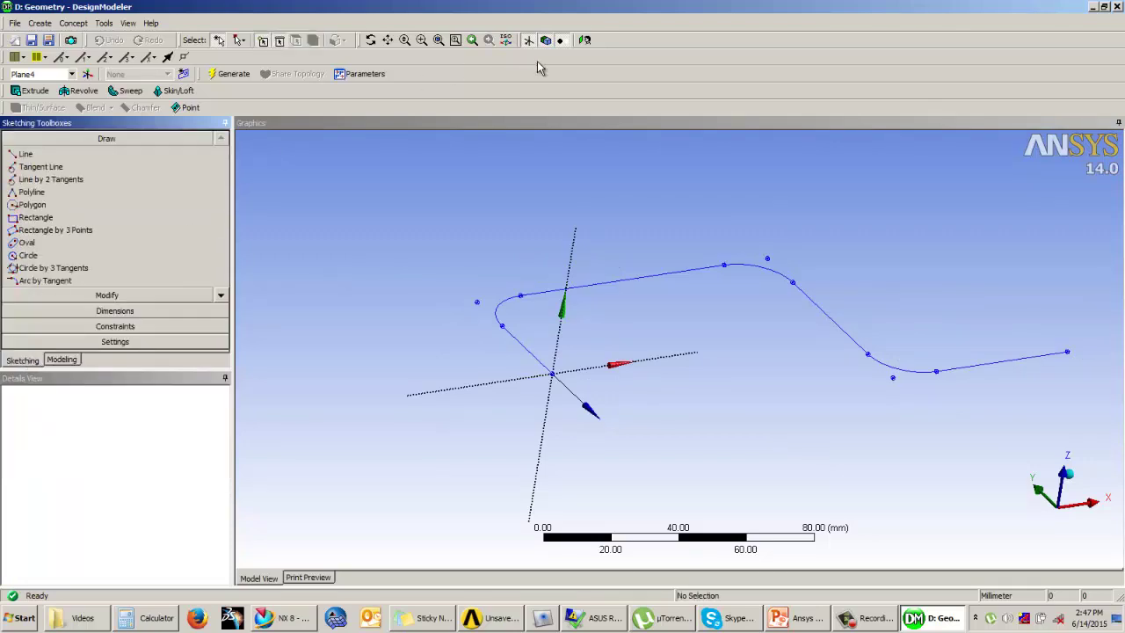
pyautogui.click(584, 39)
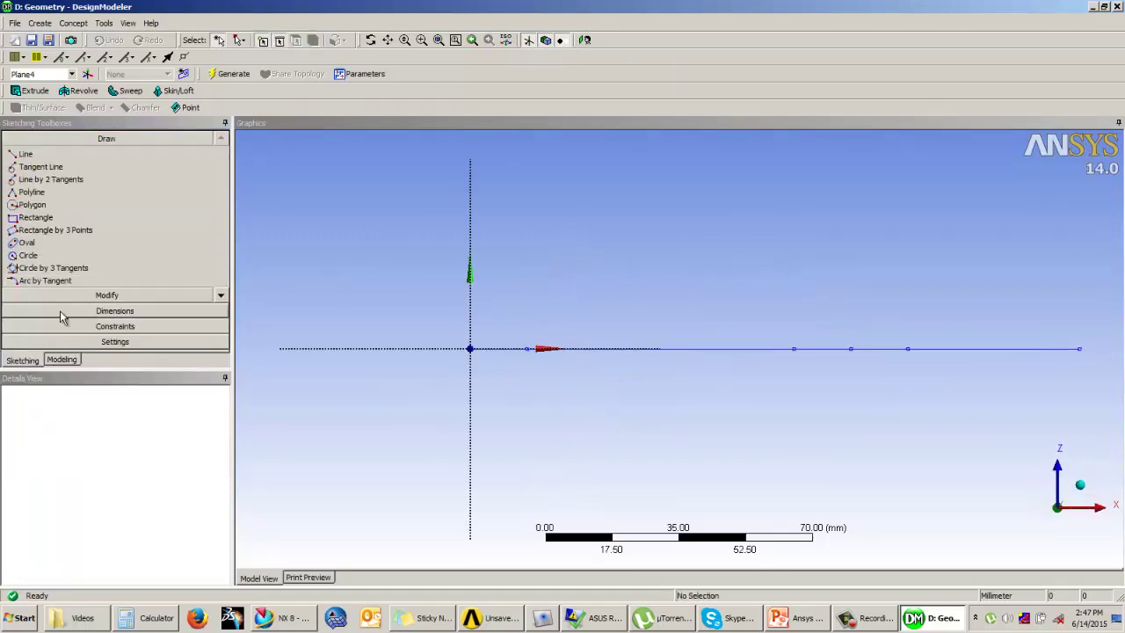
pyautogui.click(28, 255)
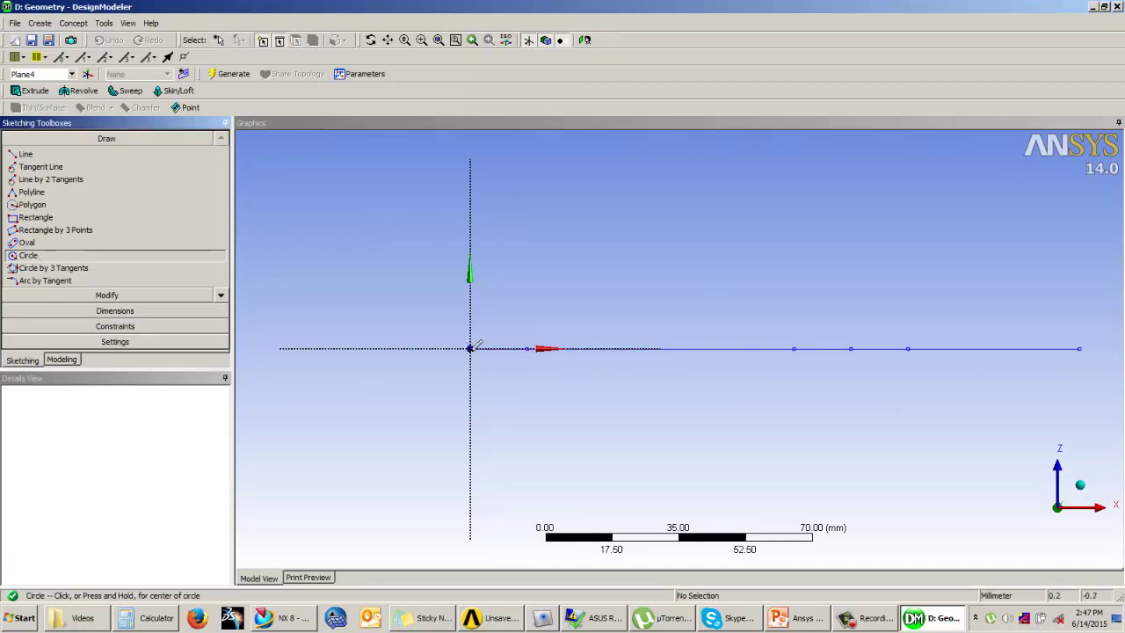
pyautogui.click(470, 349)
pyautogui.click(430, 351)
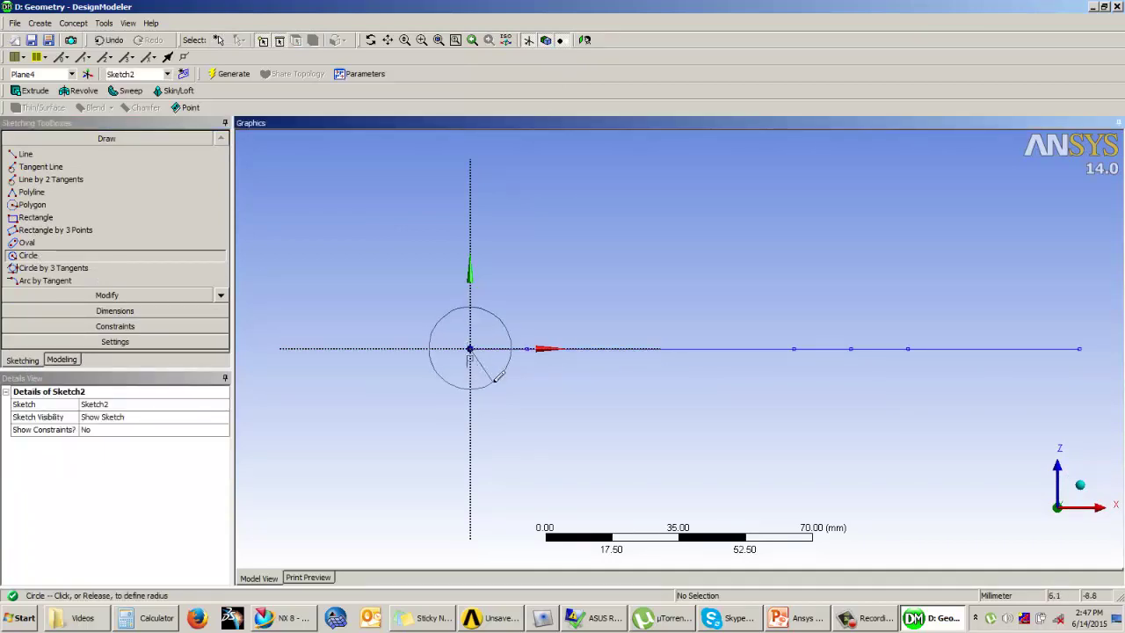
# Step: Dimension the circle's diameter and set it to 20 mm
pyautogui.click(132, 312)
pyautogui.click(489, 320)
pyautogui.click(502, 327)
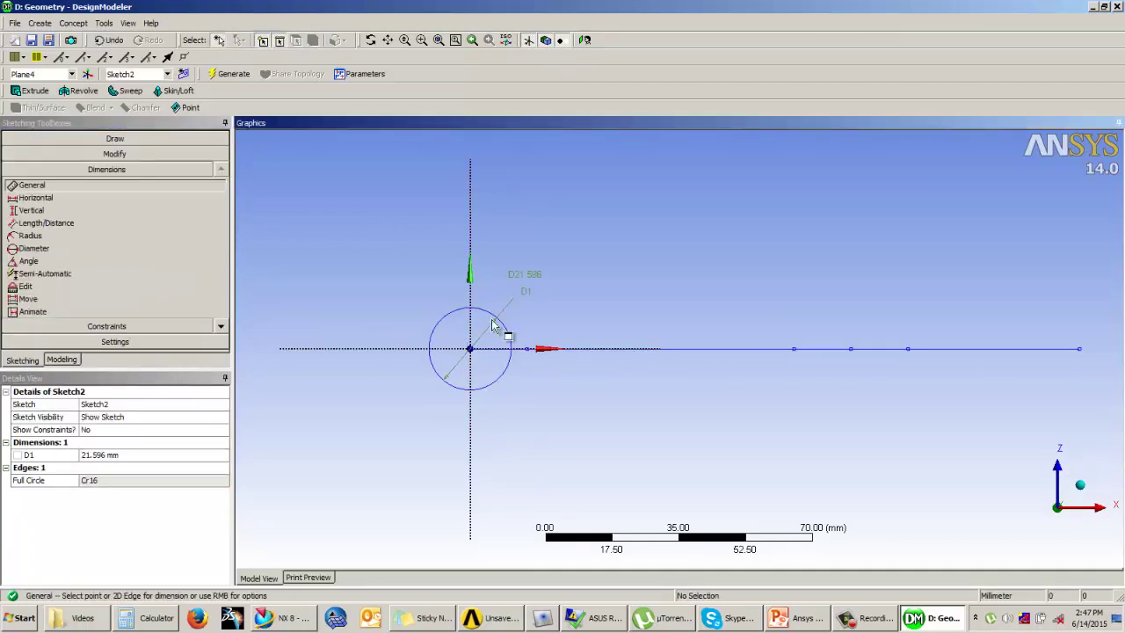
pyautogui.click(125, 453)
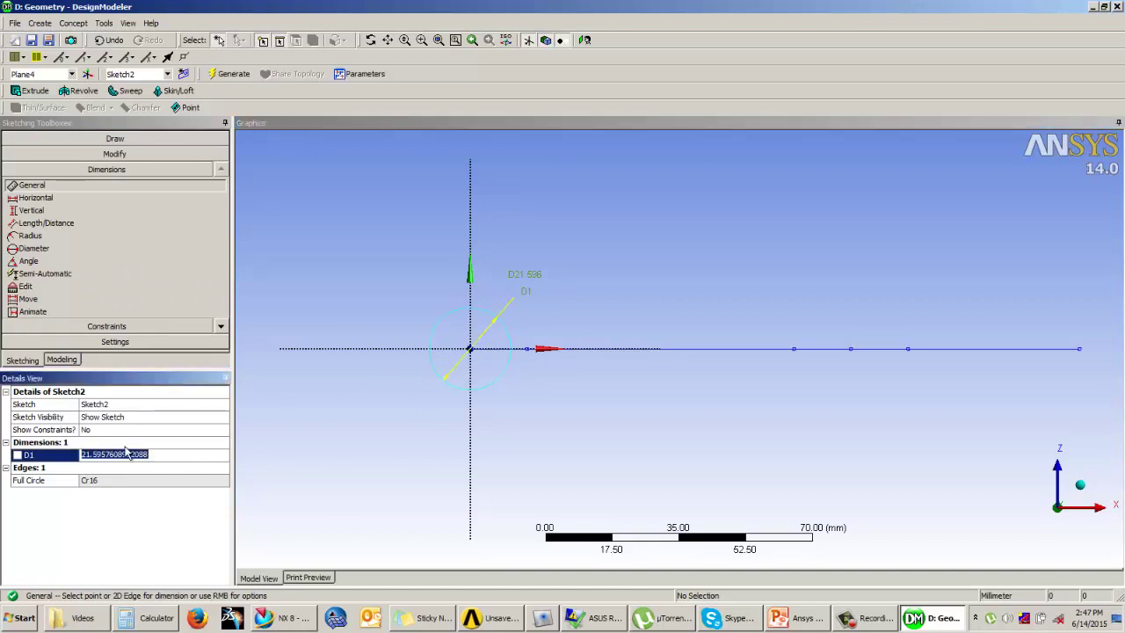
pyautogui.write('20')
pyautogui.press('Return')
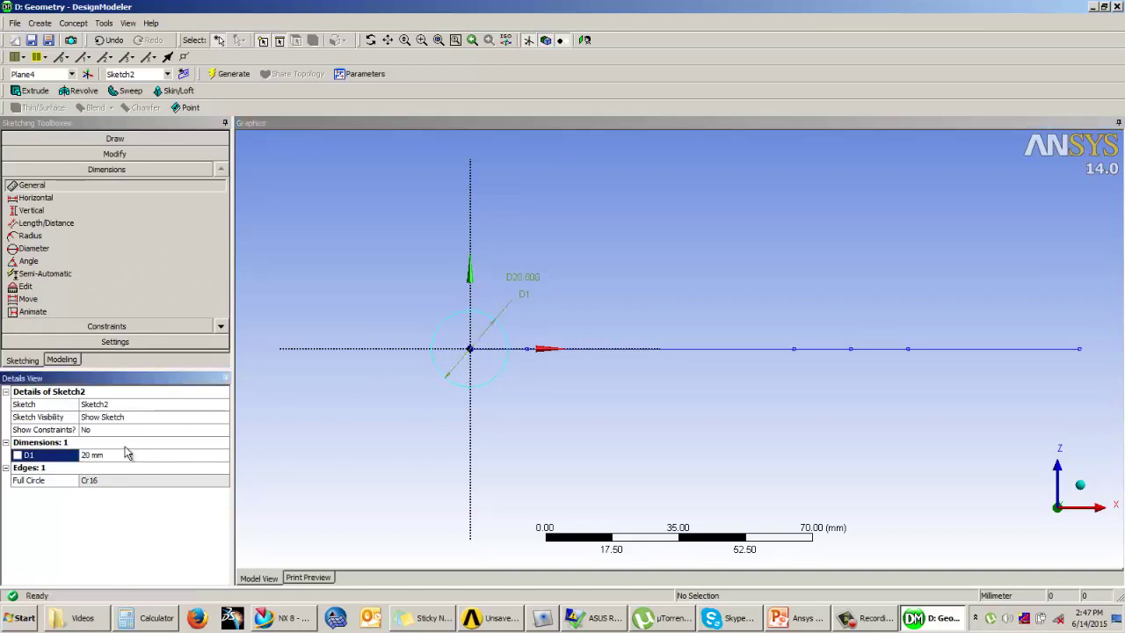
# Step: Sweep the circle in Sketch2 along the Sketch1 path with the Add Material operation and generate the solid
pyautogui.click(64, 363)
pyautogui.moveTo(417, 276)
pyautogui.mouseDown(button='middle')
pyautogui.moveTo(440, 359)
pyautogui.moveTo(440, 326)
pyautogui.moveTo(394, 302)
pyautogui.mouseUp(button='middle')
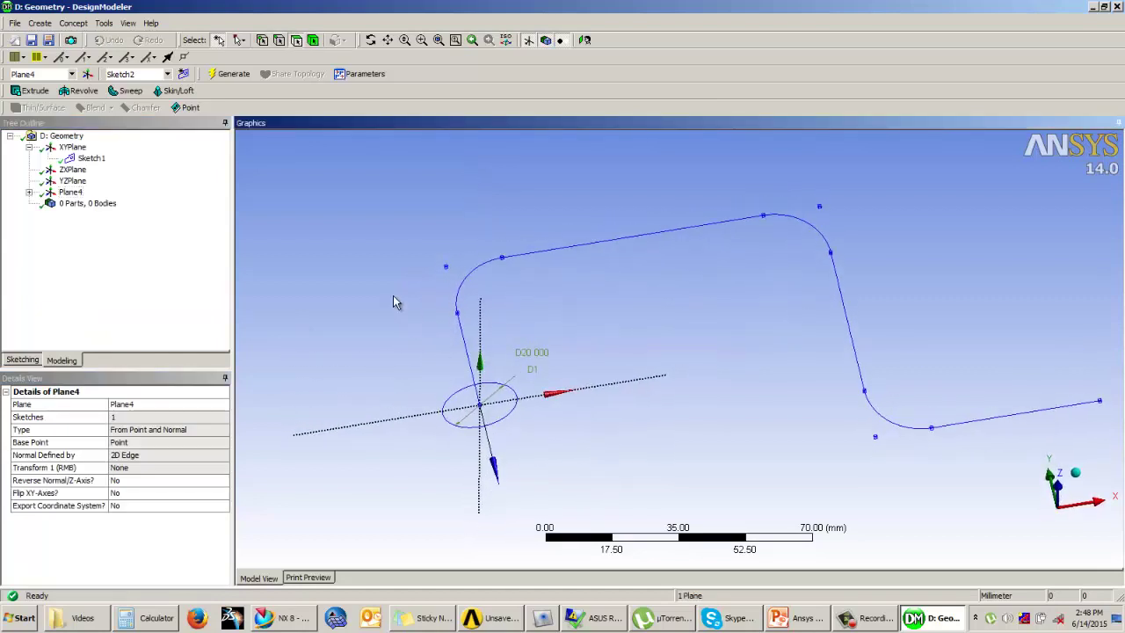
pyautogui.moveTo(673, 374)
pyautogui.mouseDown(button='middle')
pyautogui.moveTo(716, 301)
pyautogui.moveTo(590, 227)
pyautogui.mouseUp(button='middle')
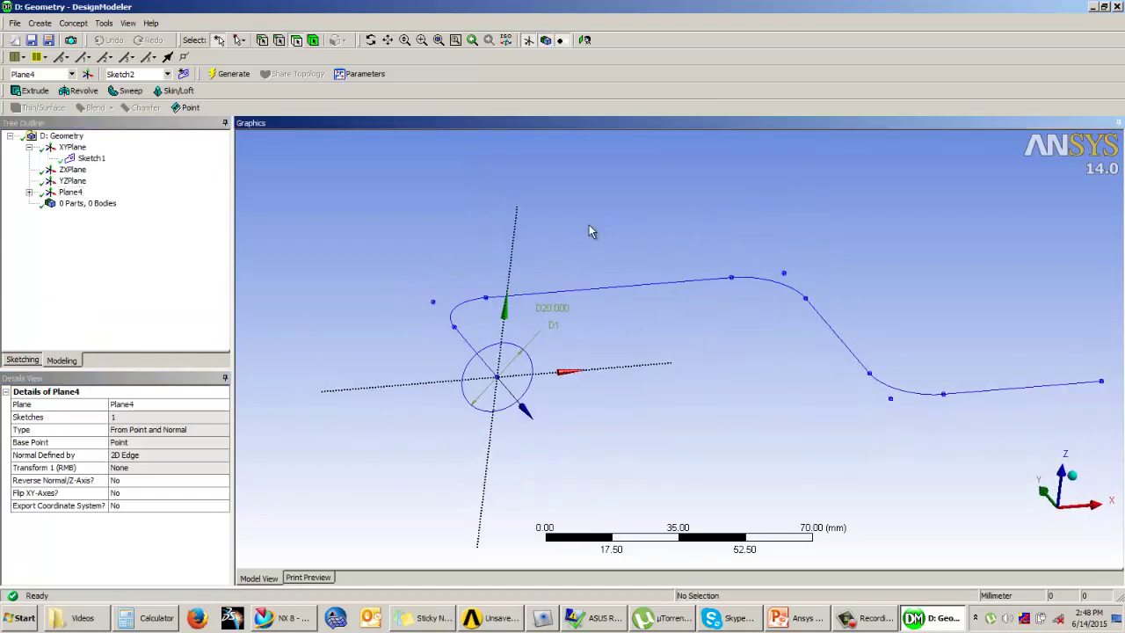
pyautogui.click(126, 91)
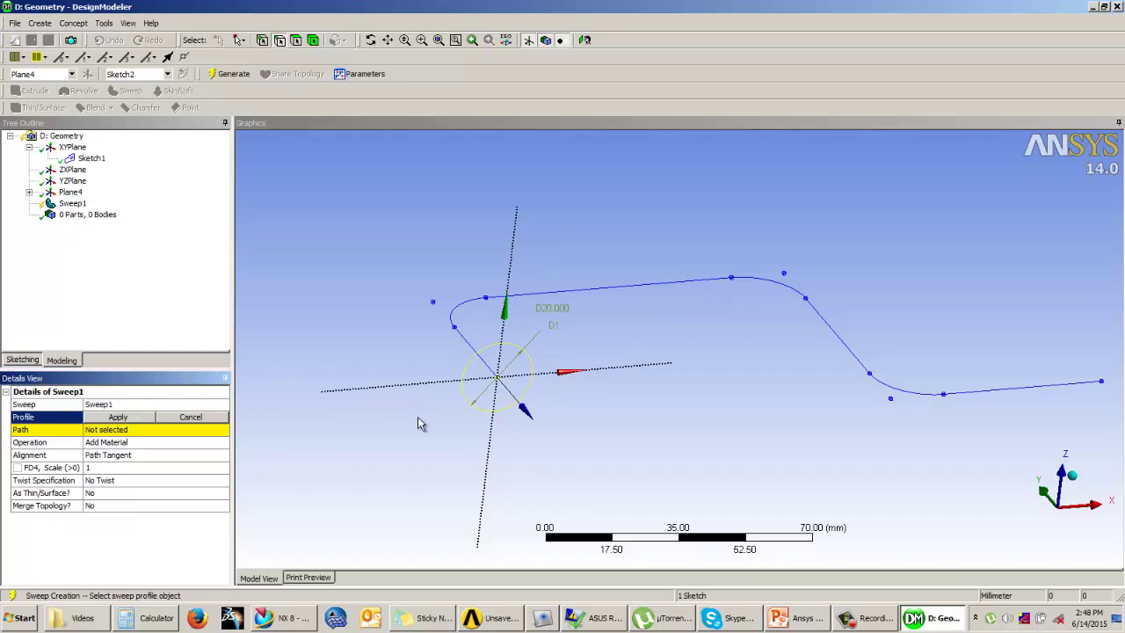
pyautogui.moveTo(415, 313); pyautogui.dragTo(420, 358, button='middle')
pyautogui.click(473, 395)
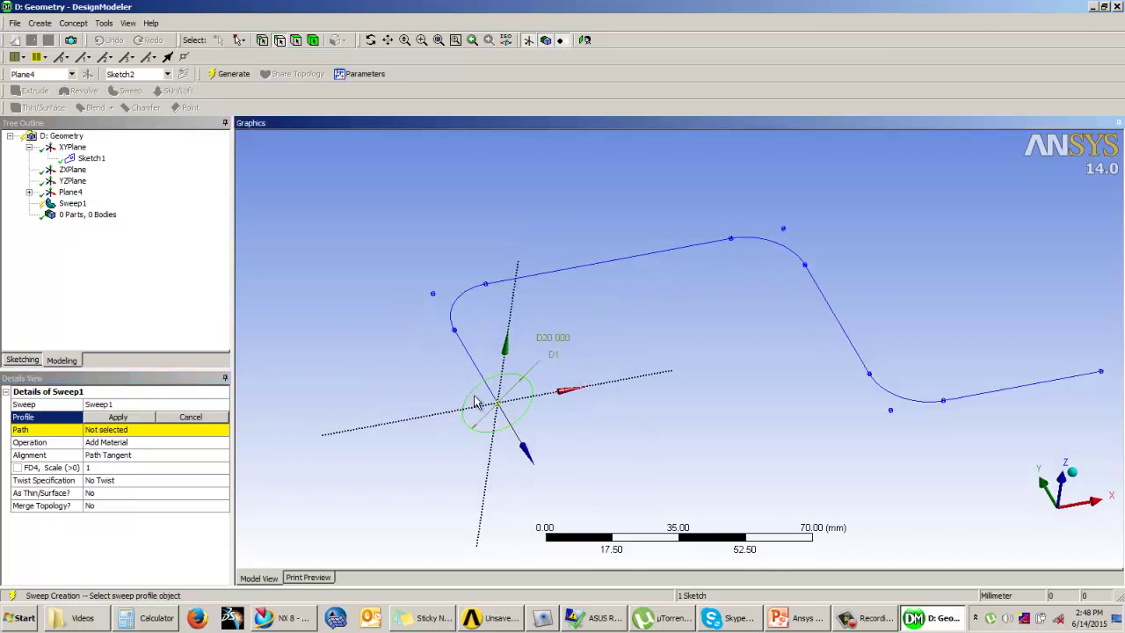
pyautogui.click(107, 419)
pyautogui.click(110, 430)
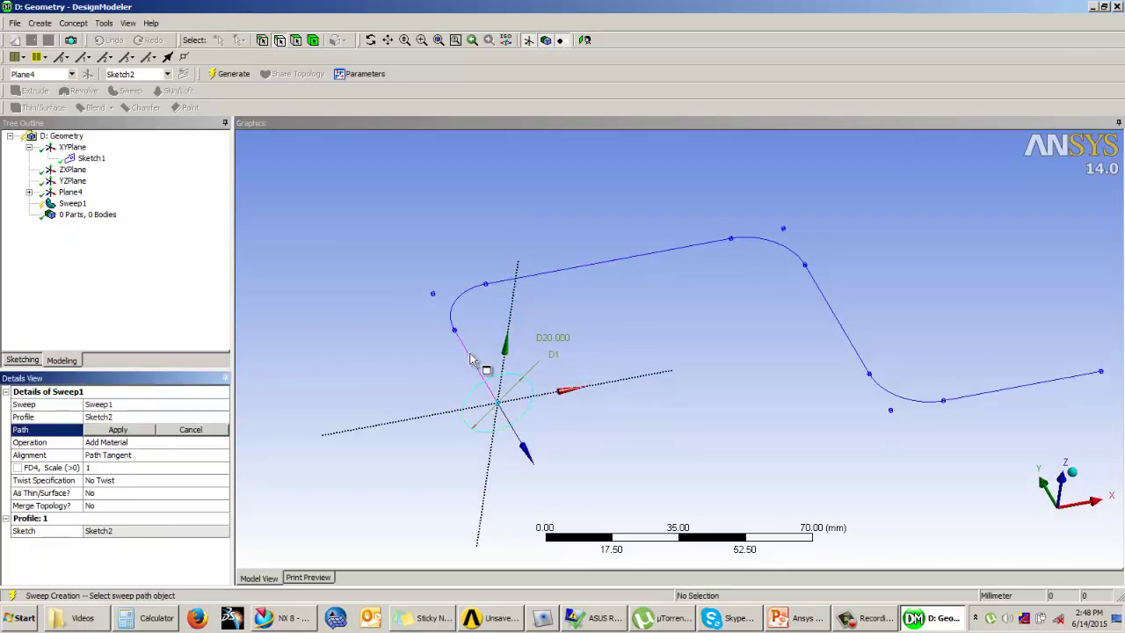
pyautogui.click(136, 430)
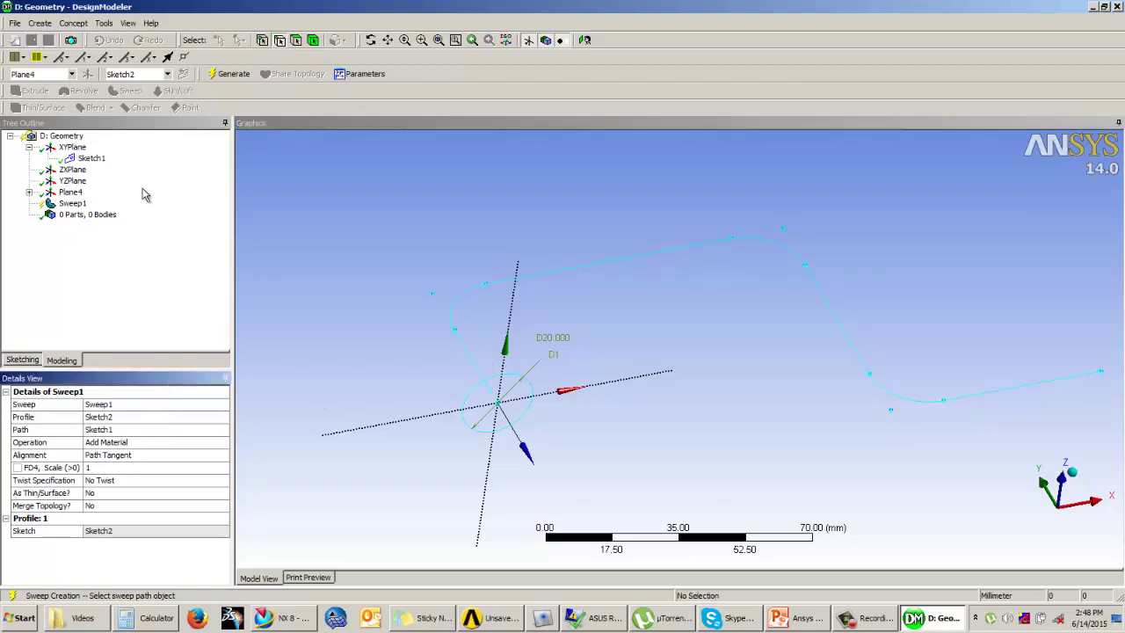
pyautogui.click(231, 74)
pyautogui.moveTo(558, 357); pyautogui.dragTo(668, 342, button='middle')
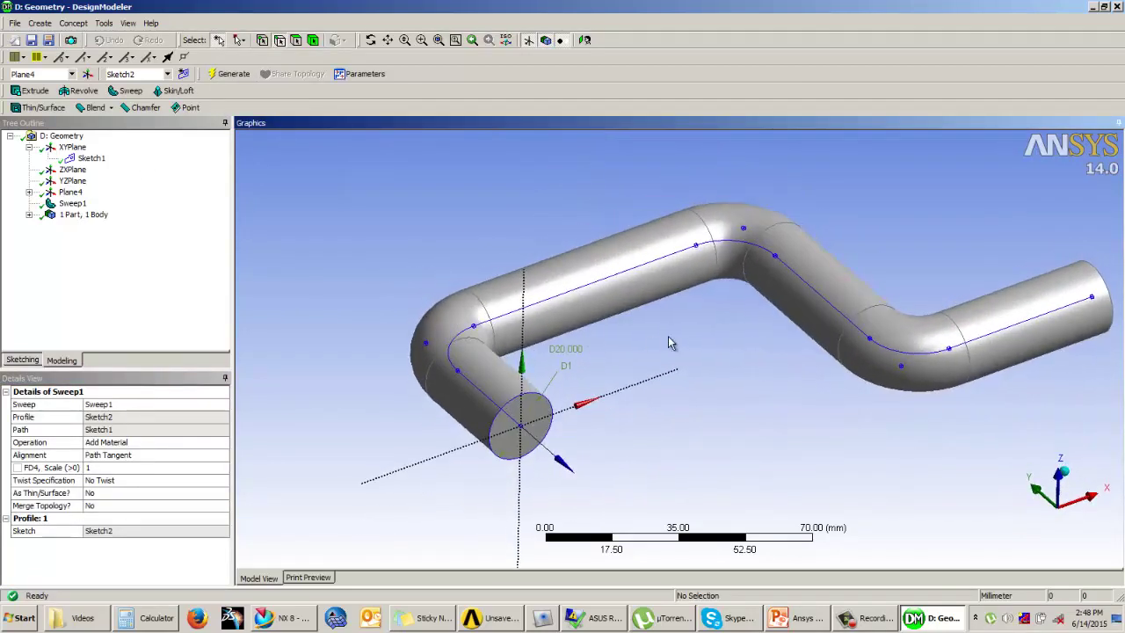
pyautogui.scroll(1, 670, 342)
# Step: Examine the operation options of Sweep1 and the shape of the swept body
pyautogui.click(72, 203)
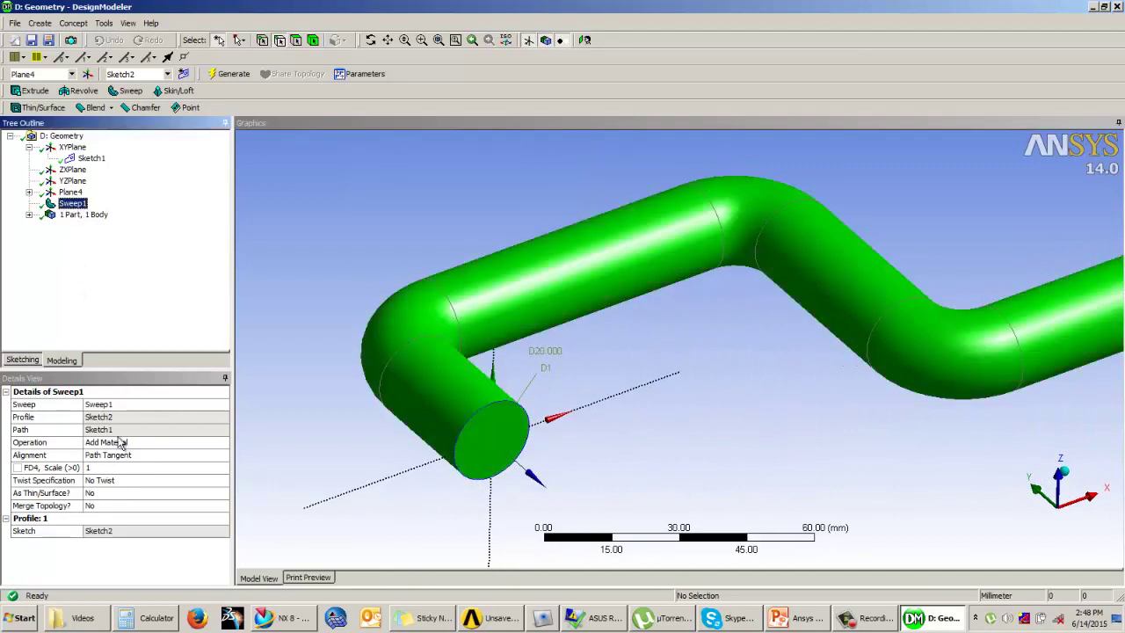
pyautogui.click(119, 442)
pyautogui.click(222, 443)
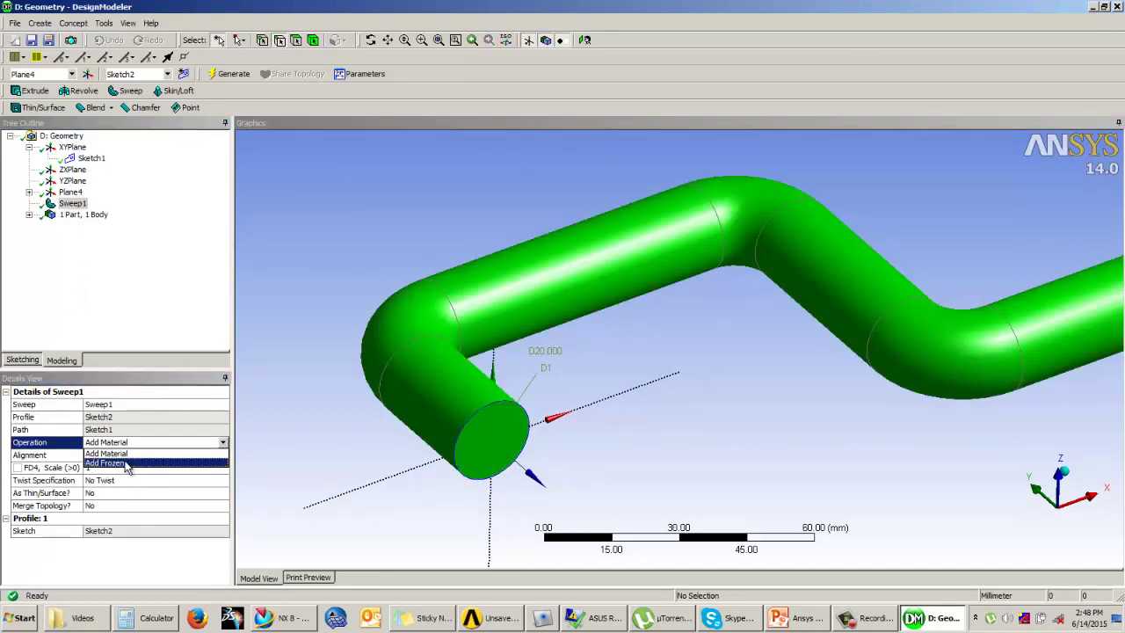
pyautogui.click(332, 290)
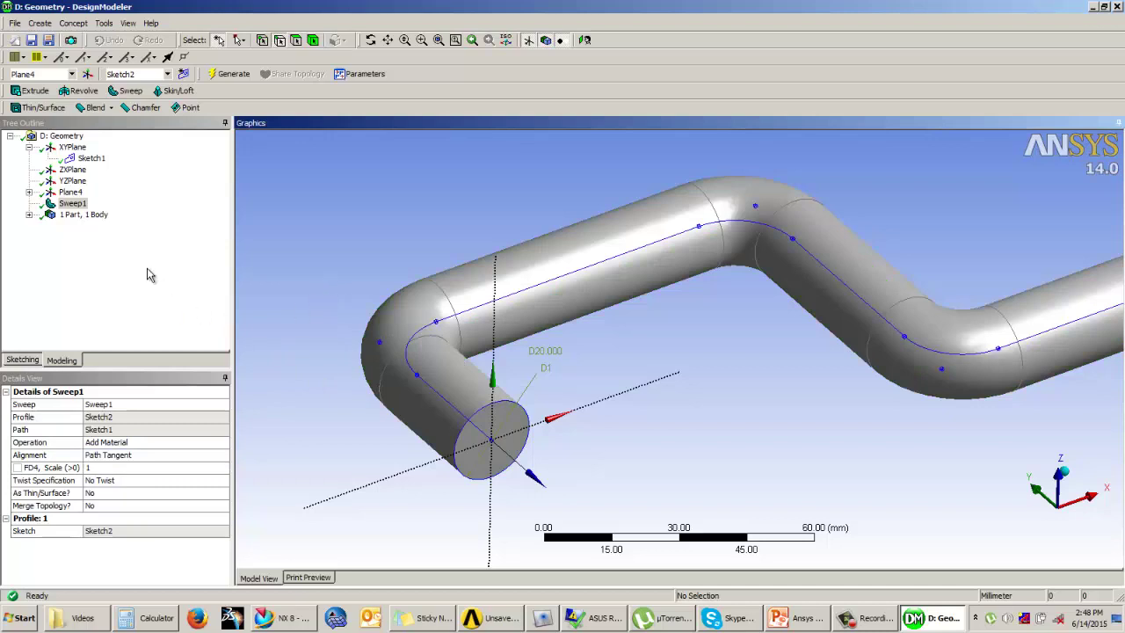
pyautogui.moveTo(329, 294); pyautogui.dragTo(438, 239, button='middle')
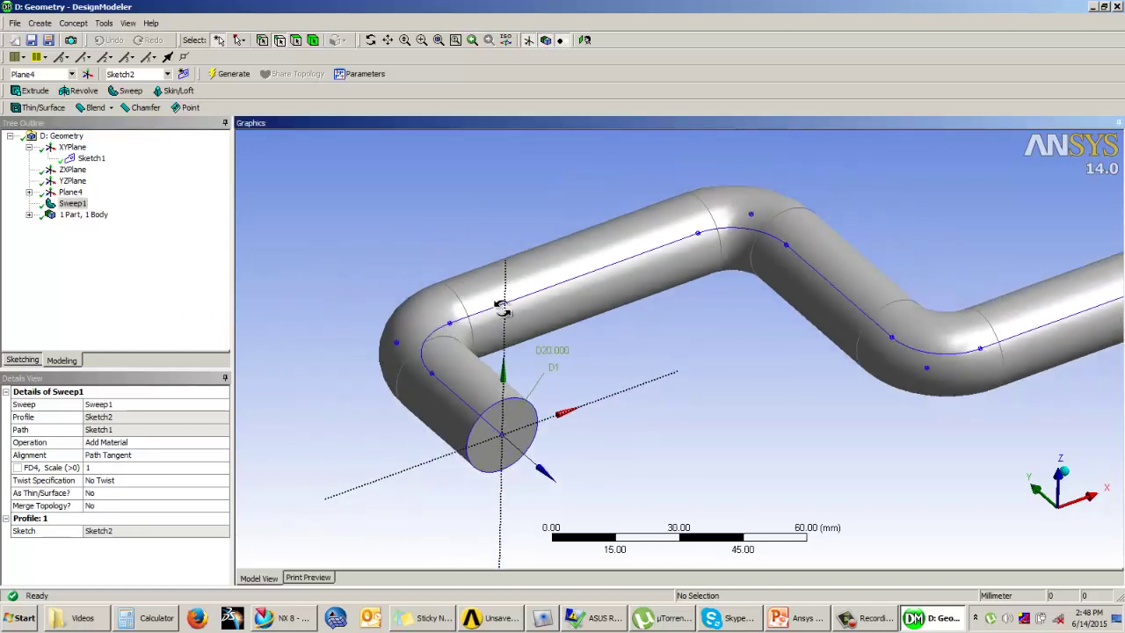
pyautogui.moveTo(501, 308); pyautogui.dragTo(479, 316, button='middle')
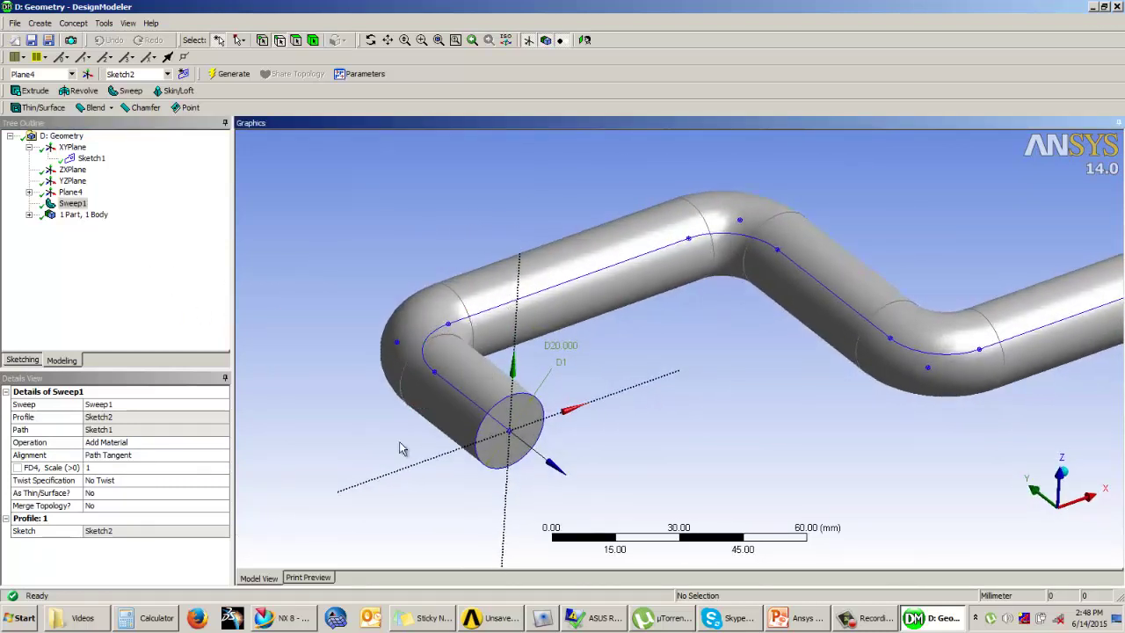
pyautogui.click(119, 445)
pyautogui.click(291, 400)
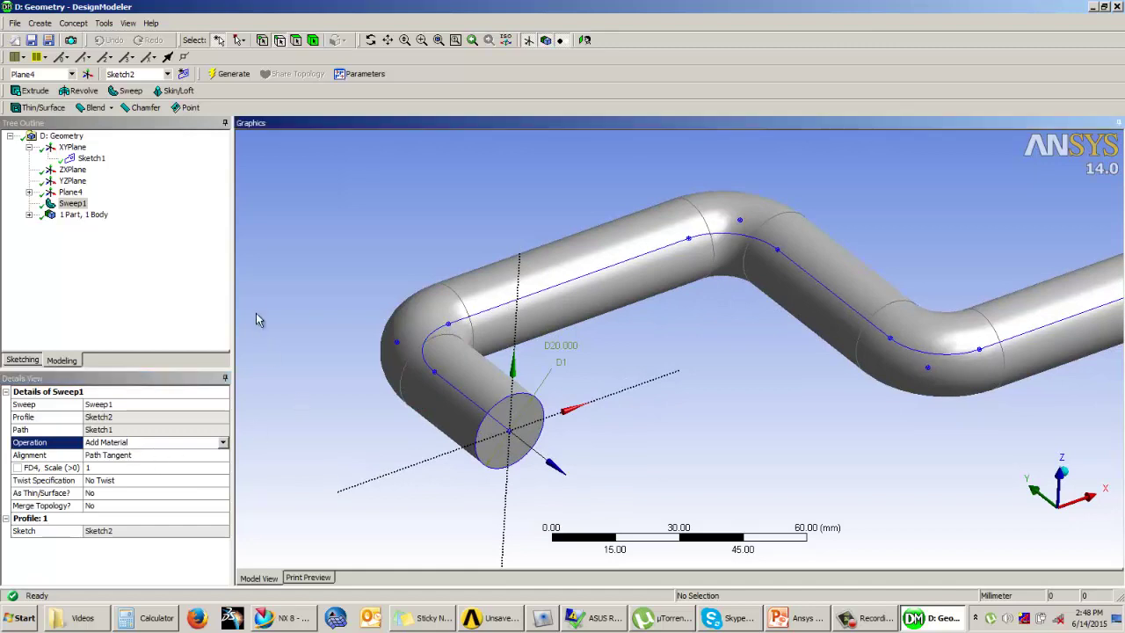
# Step: Start a Thin/Surface feature on the swept body with the selection type set to Faces to Remove
pyautogui.scroll(-1, 402, 253)
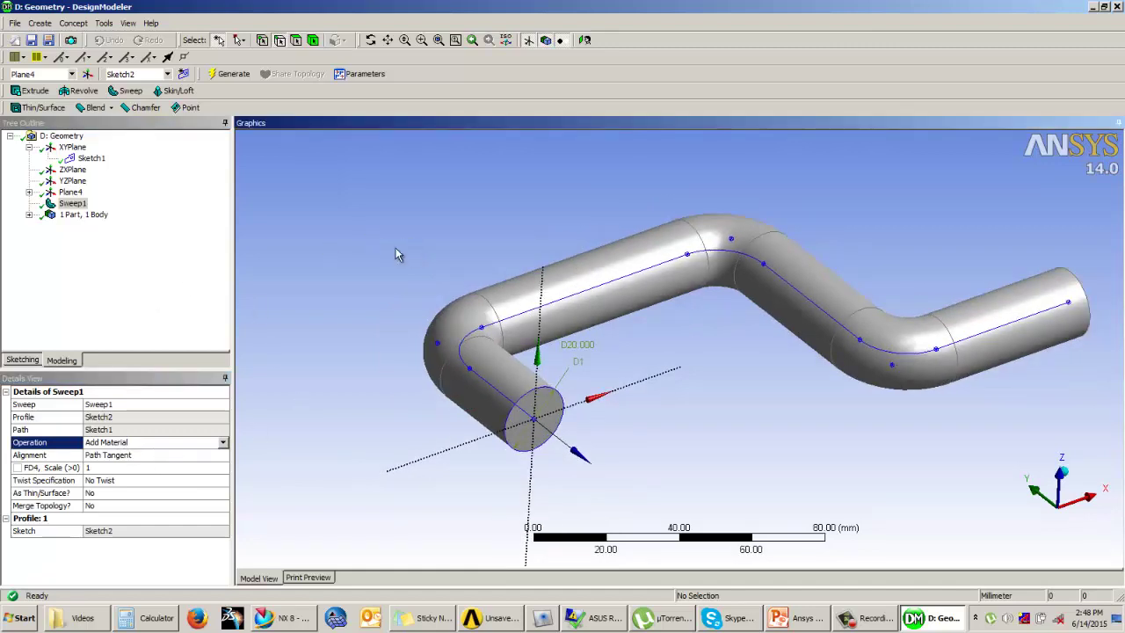
pyautogui.moveTo(641, 378); pyautogui.dragTo(434, 313, button='middle')
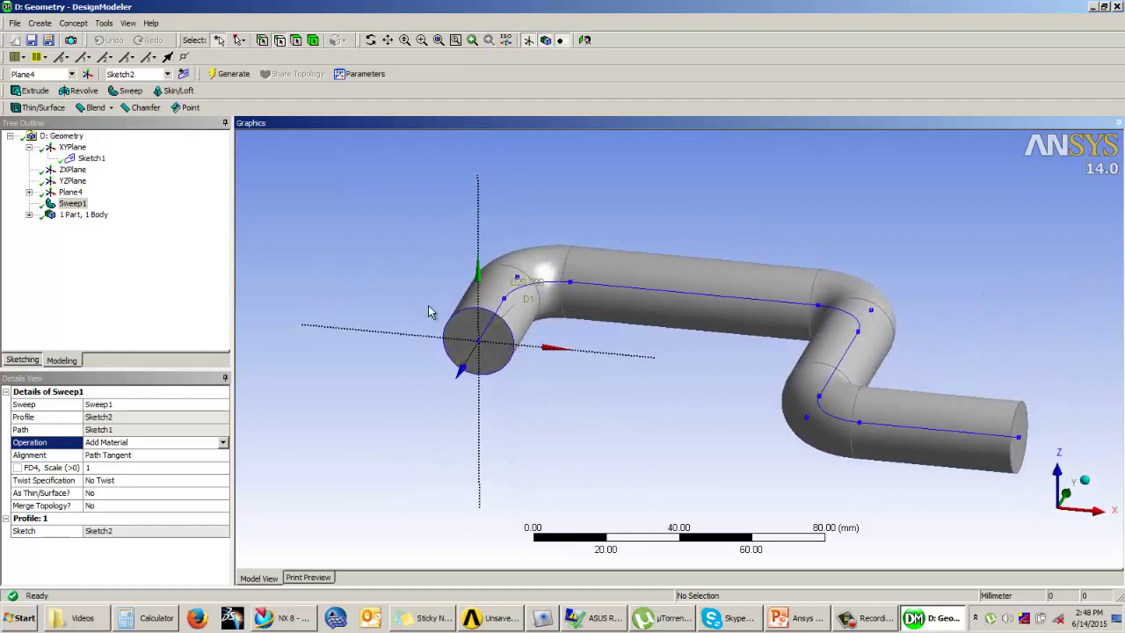
pyautogui.click(43, 108)
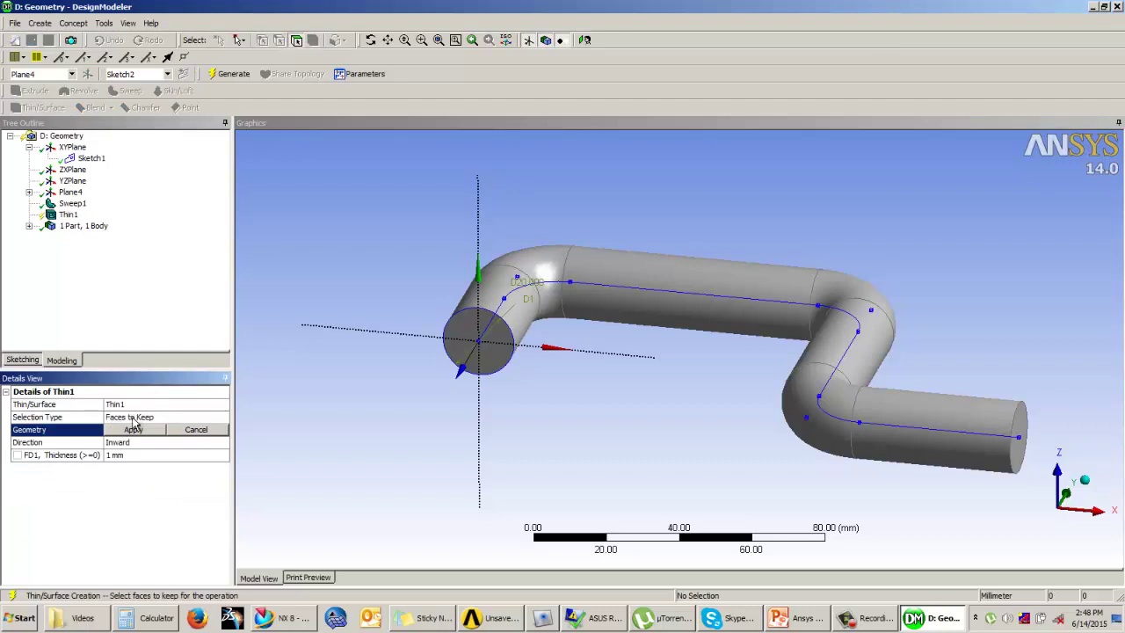
pyautogui.click(205, 419)
pyautogui.click(223, 418)
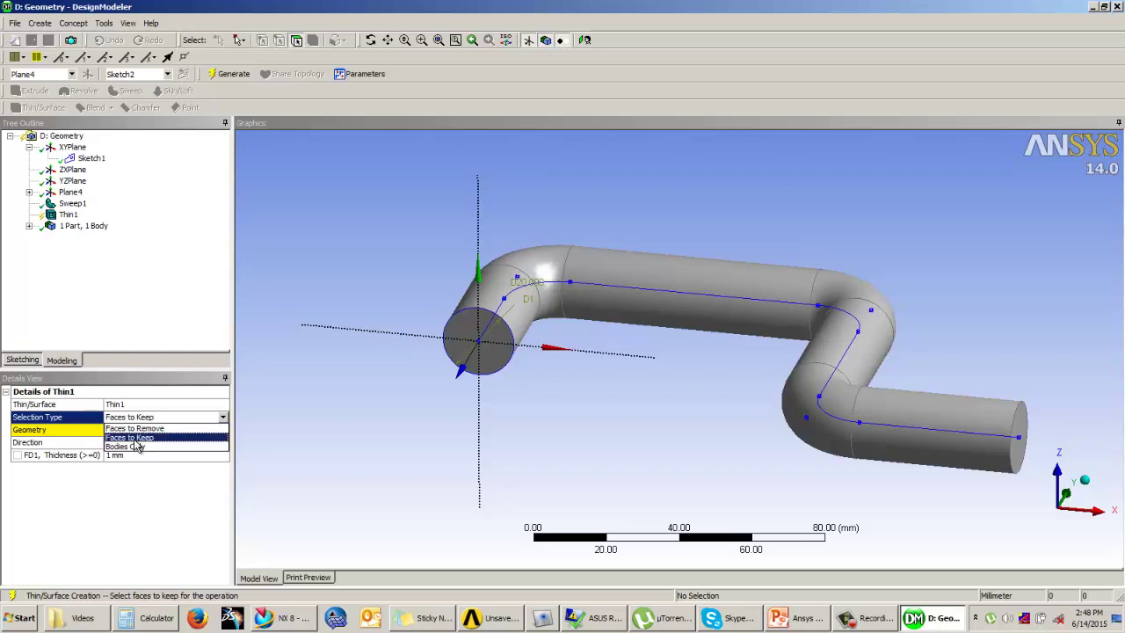
pyautogui.click(136, 429)
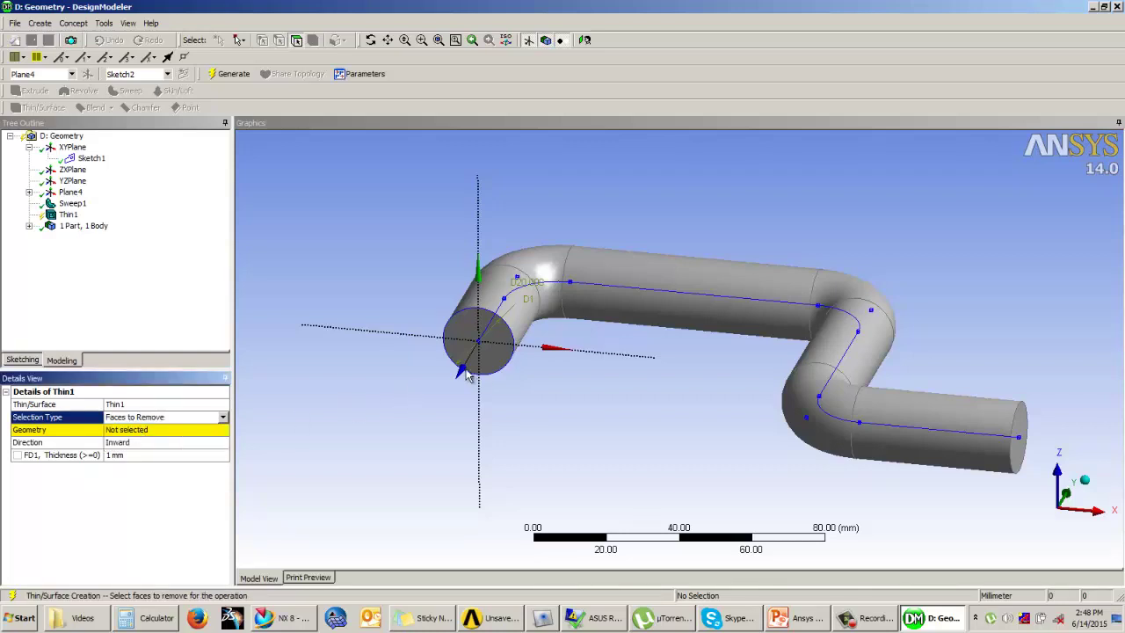
# Step: Assign the two circular end faces of the swept body as the faces to remove
pyautogui.click(508, 377)
pyautogui.moveTo(680, 419); pyautogui.dragTo(616, 413, button='middle')
pyautogui.keyDown('ctrl'); pyautogui.click(884, 474); pyautogui.keyUp('ctrl')
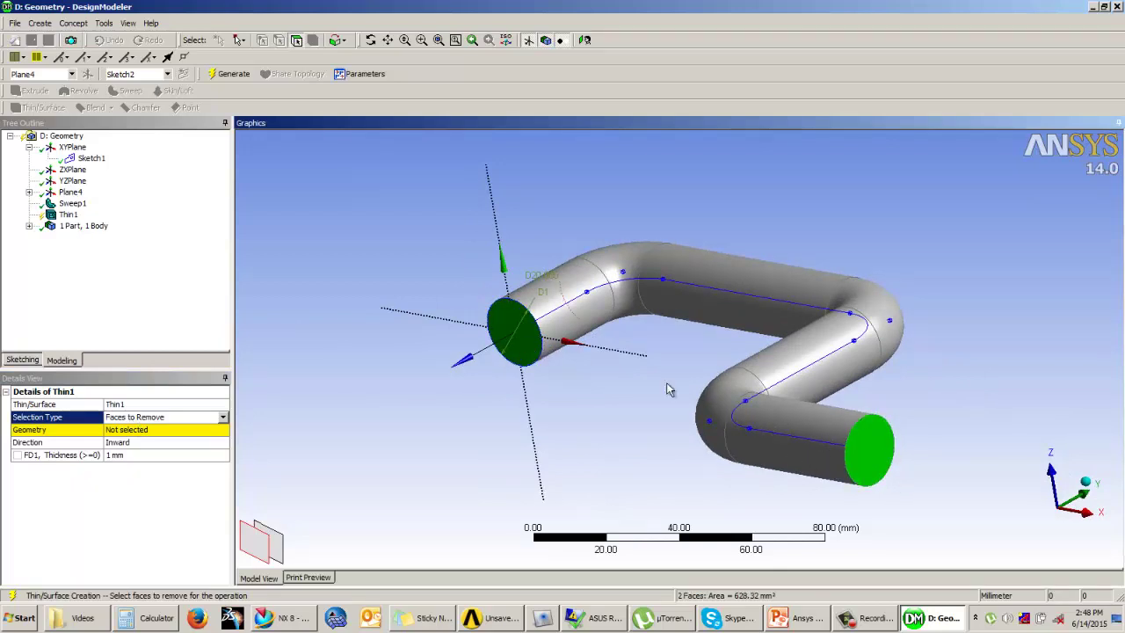
pyautogui.click(151, 431)
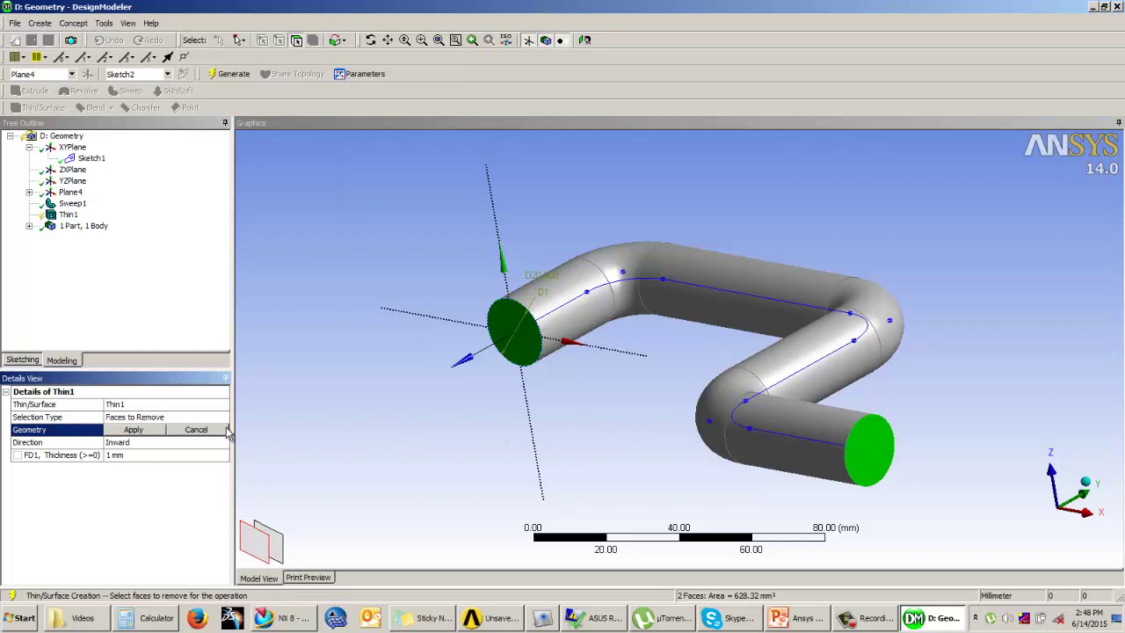
pyautogui.click(141, 431)
# Step: Set the inward wall thickness to 5 mm and generate the hollow pipe
pyautogui.click(142, 455)
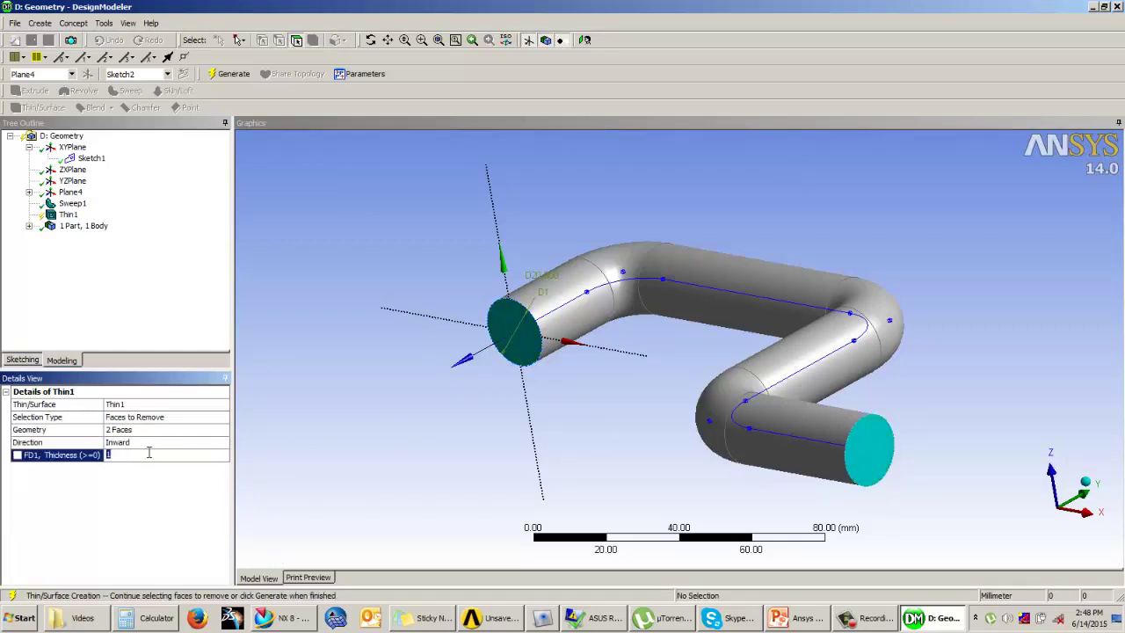
pyautogui.click(229, 73)
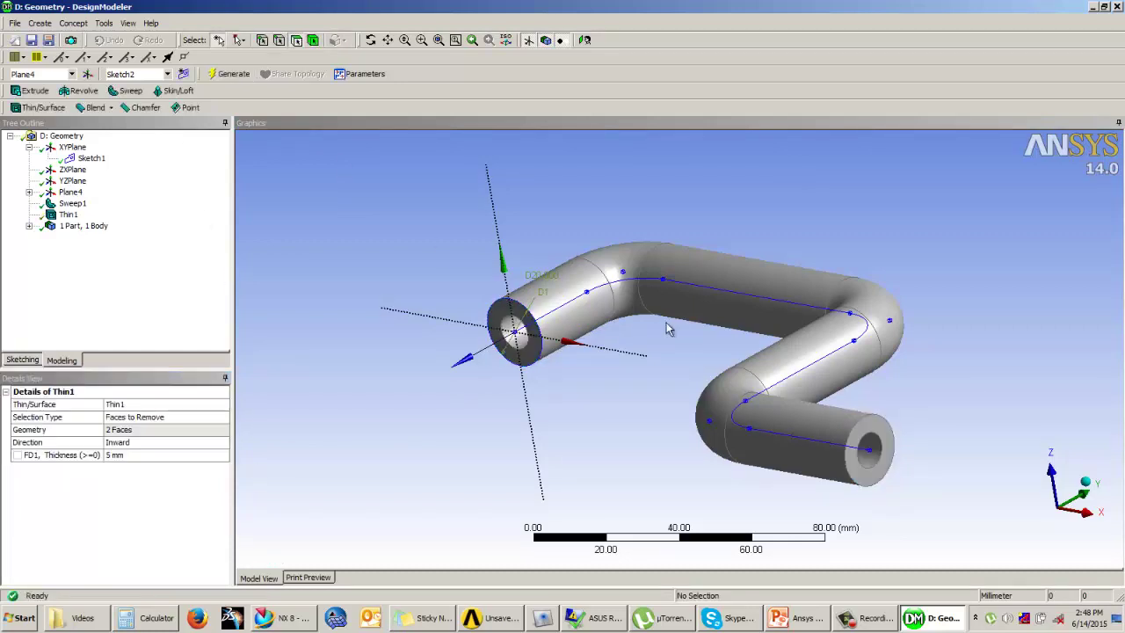
pyautogui.moveTo(668, 322); pyautogui.dragTo(870, 295, button='middle')
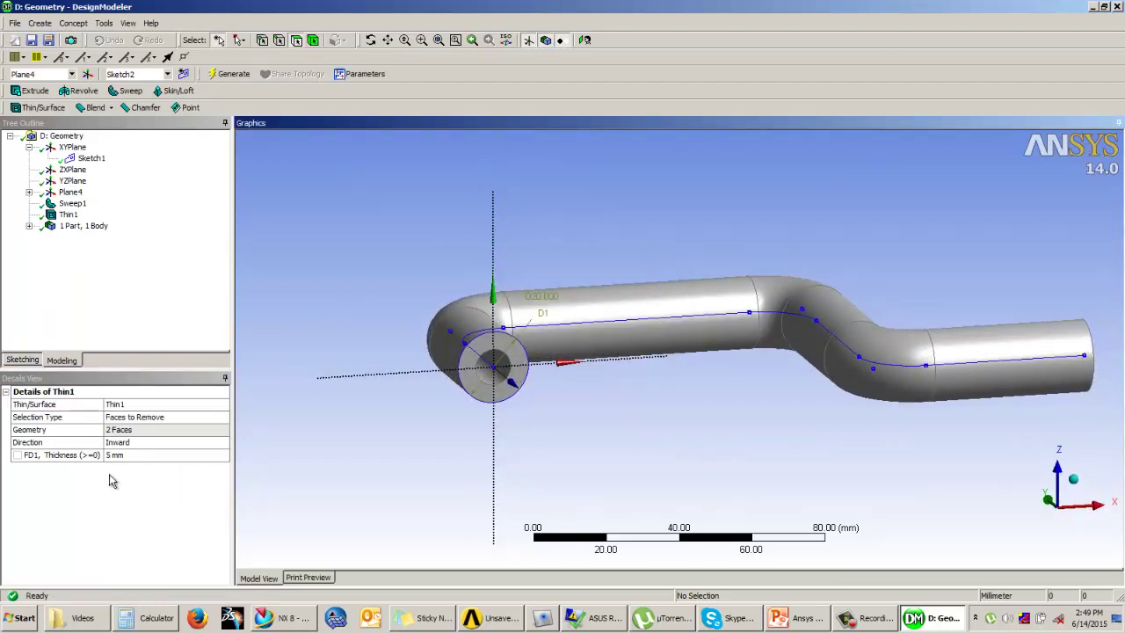
# Step: Set the thin feature's wall thickness to 3 mm and regenerate the pipe
pyautogui.click(123, 455)
pyautogui.write('3')
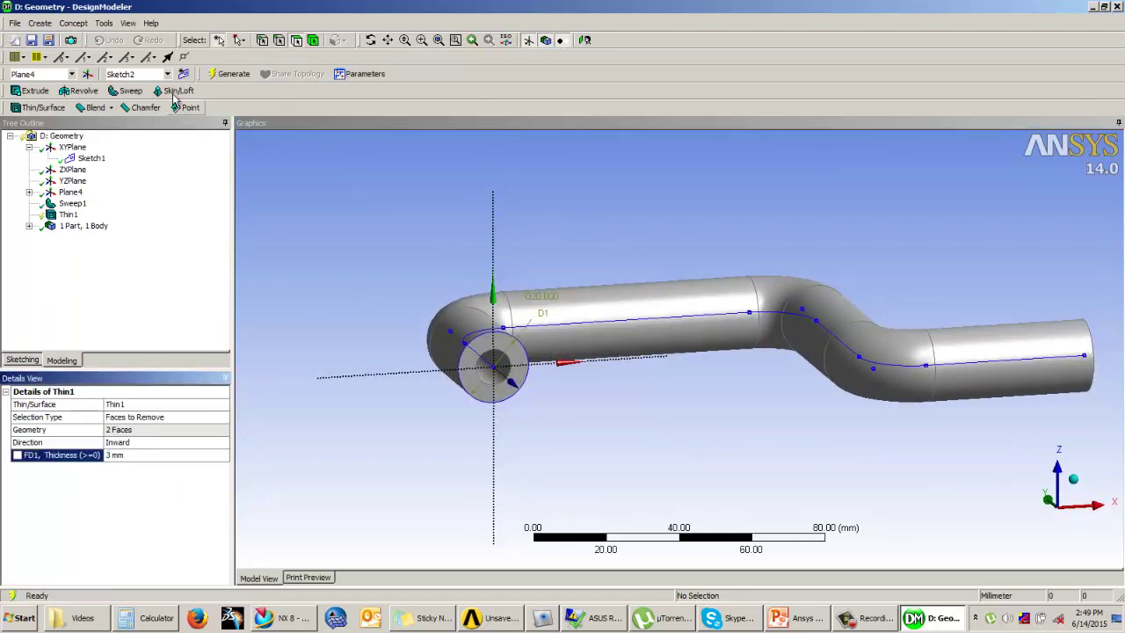
pyautogui.click(227, 73)
pyautogui.moveTo(712, 243); pyautogui.dragTo(364, 230, button='middle')
pyautogui.scroll(2, 368, 258)
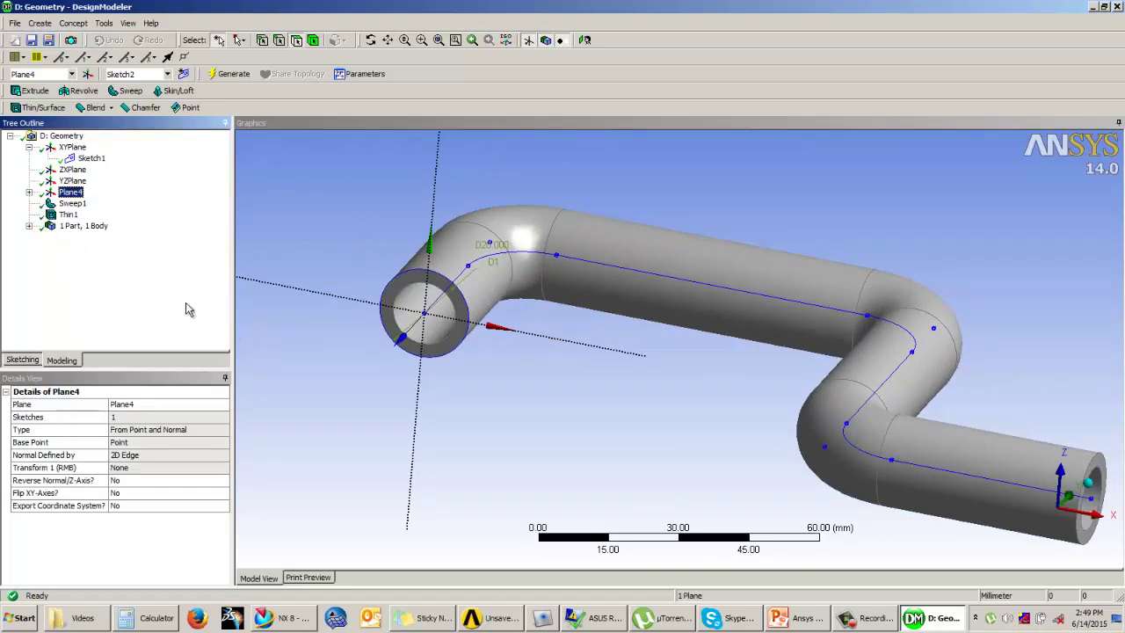
# Step: Add a second sketch to Plane4 at the pipe's open end and select it
pyautogui.scroll(4, 535, 301)
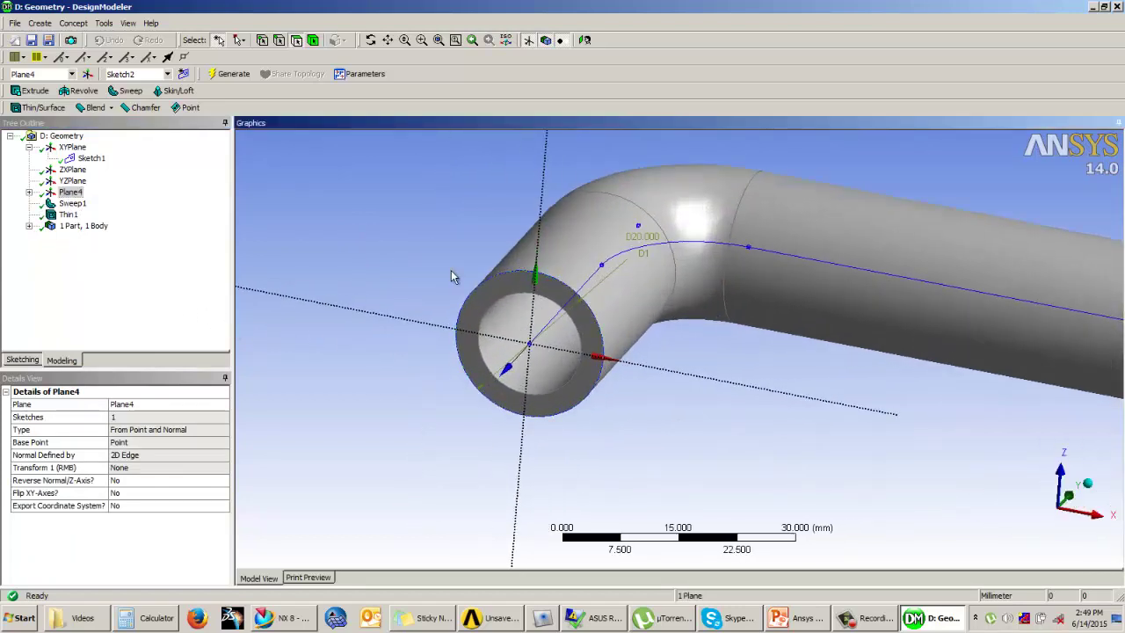
pyautogui.click(29, 192)
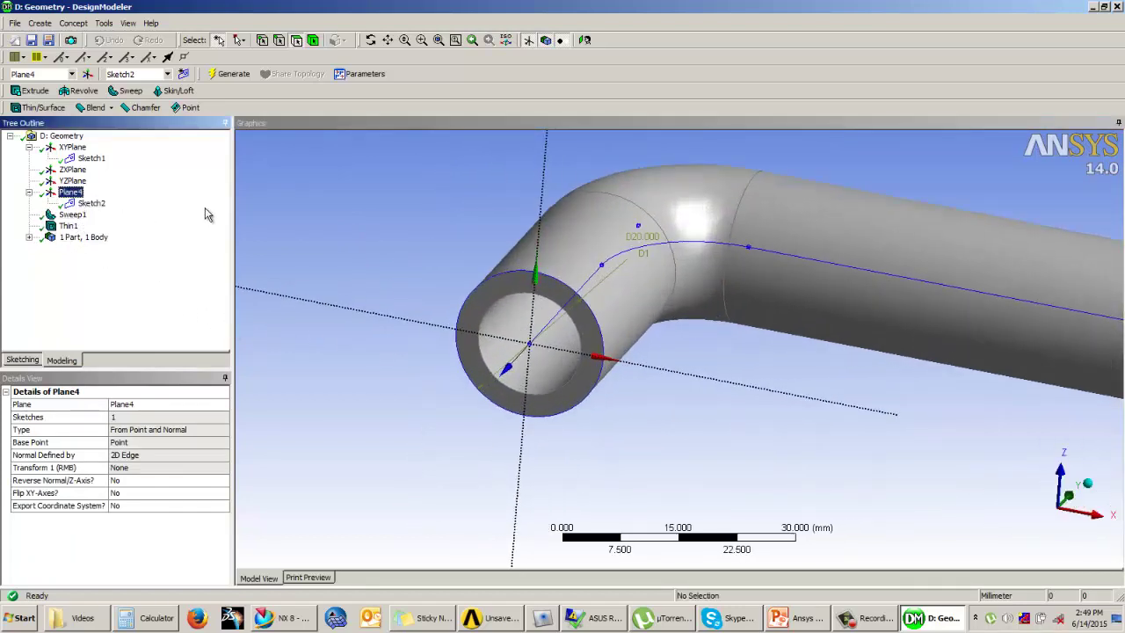
pyautogui.click(79, 195)
pyautogui.click(76, 197)
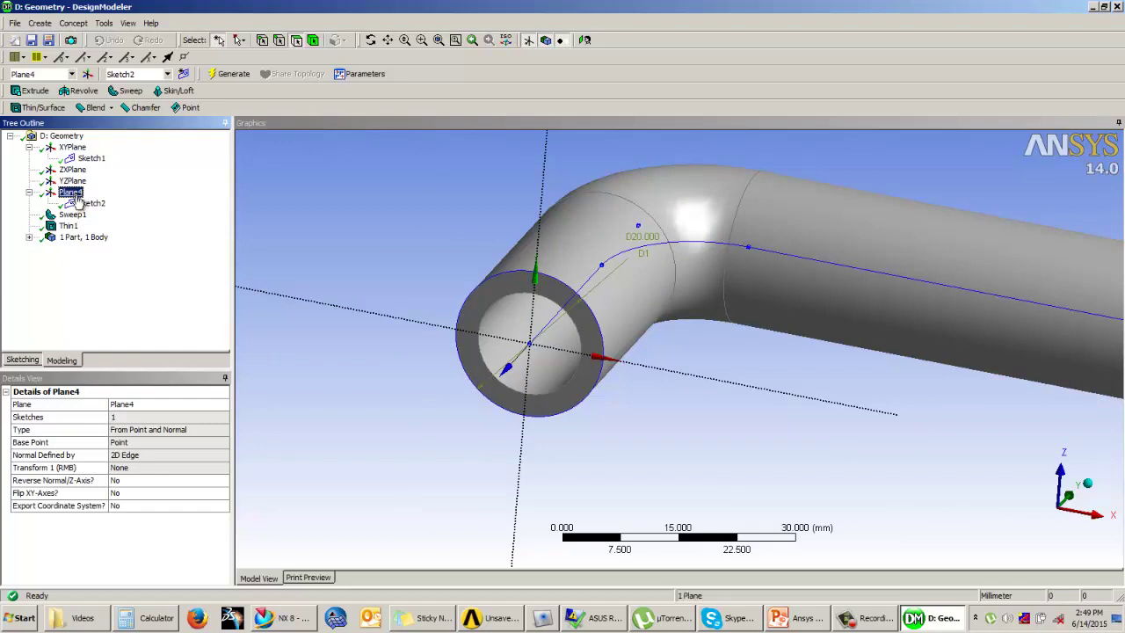
pyautogui.click(184, 75)
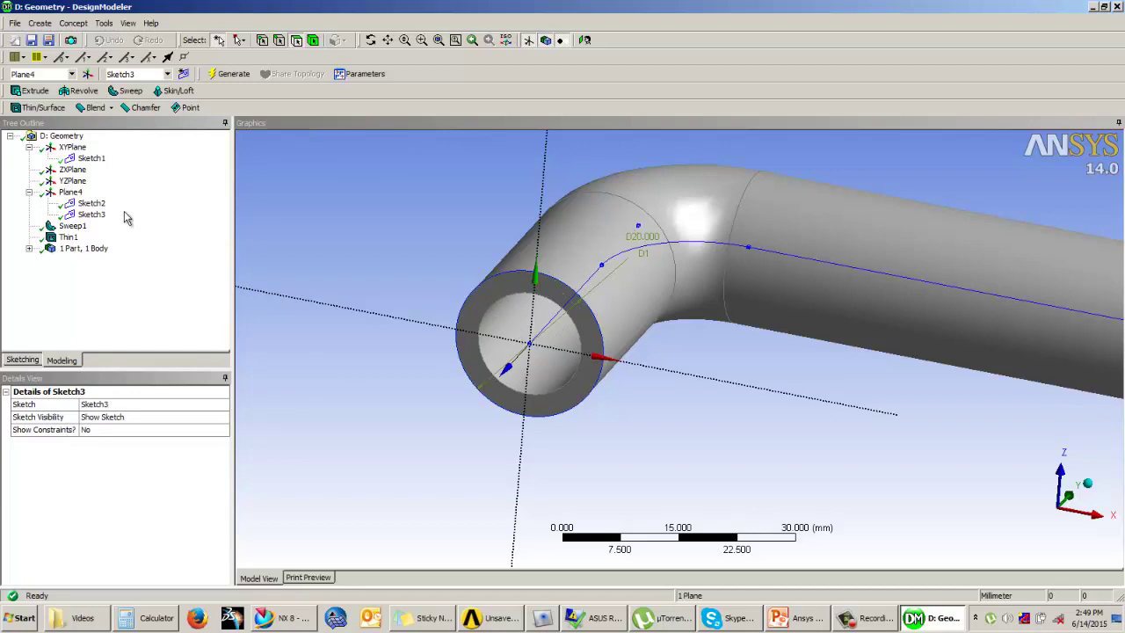
pyautogui.click(92, 204)
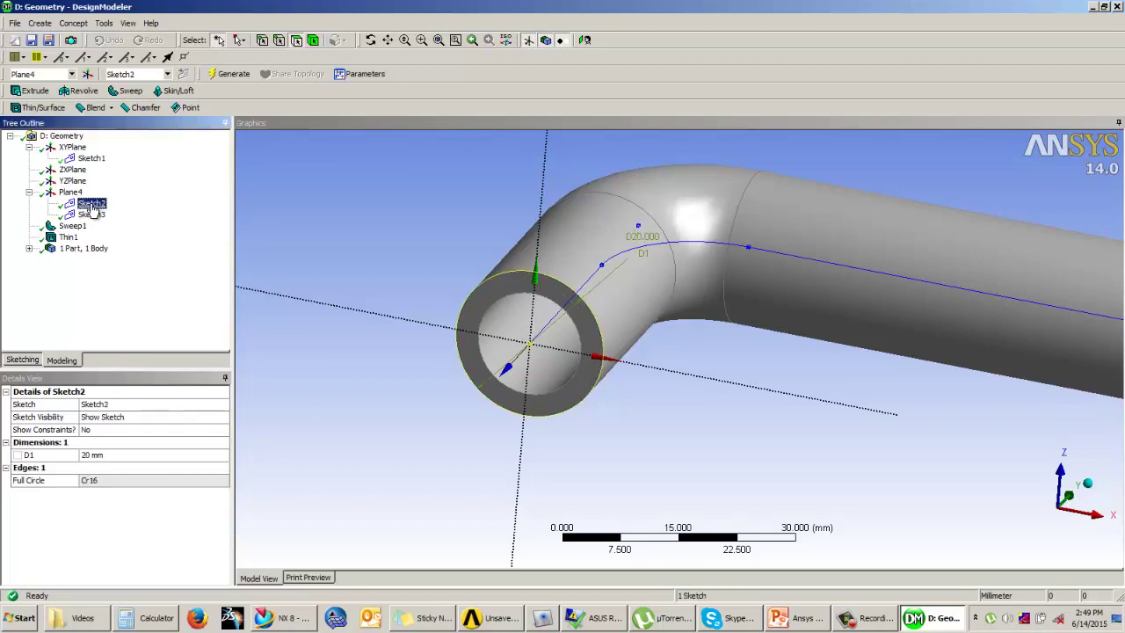
pyautogui.click(91, 215)
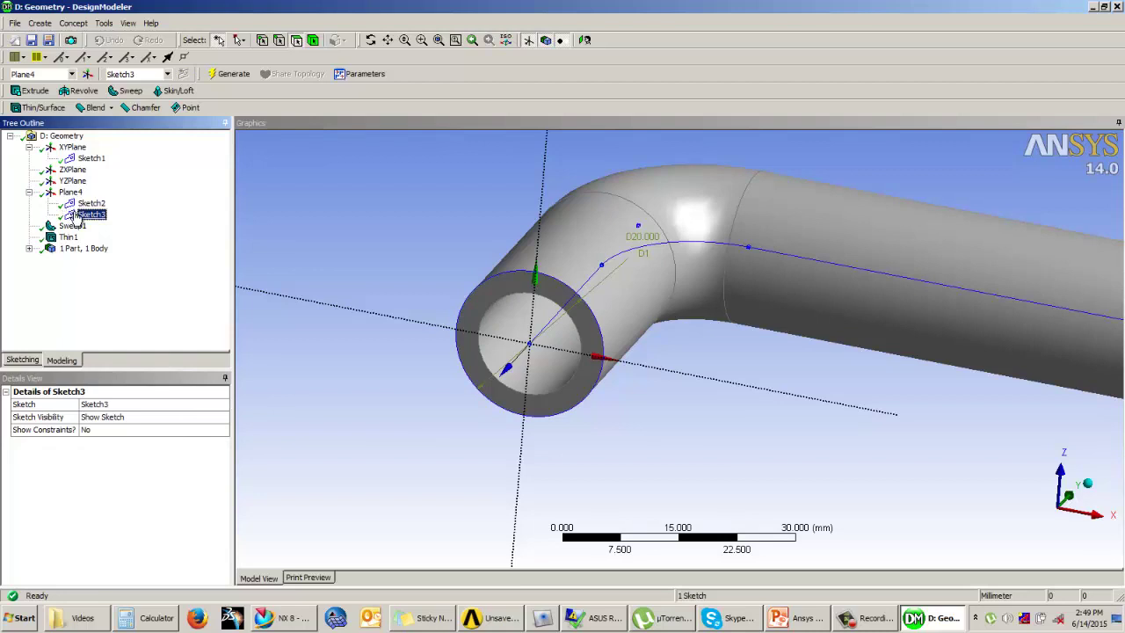
pyautogui.click(92, 214)
pyautogui.click(70, 192)
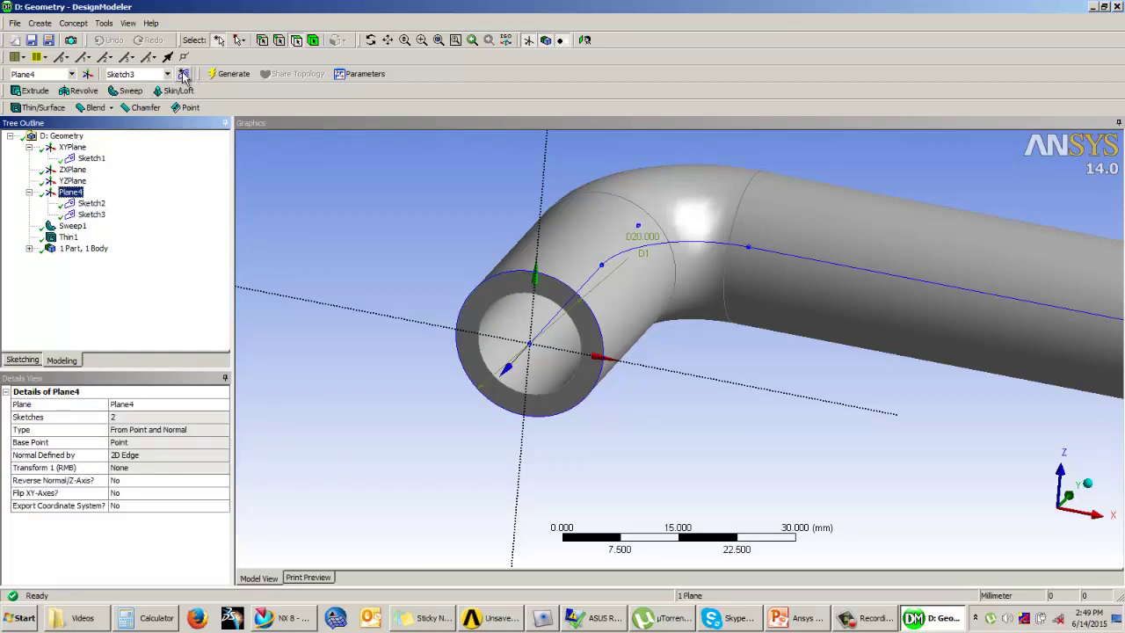
pyautogui.click(92, 215)
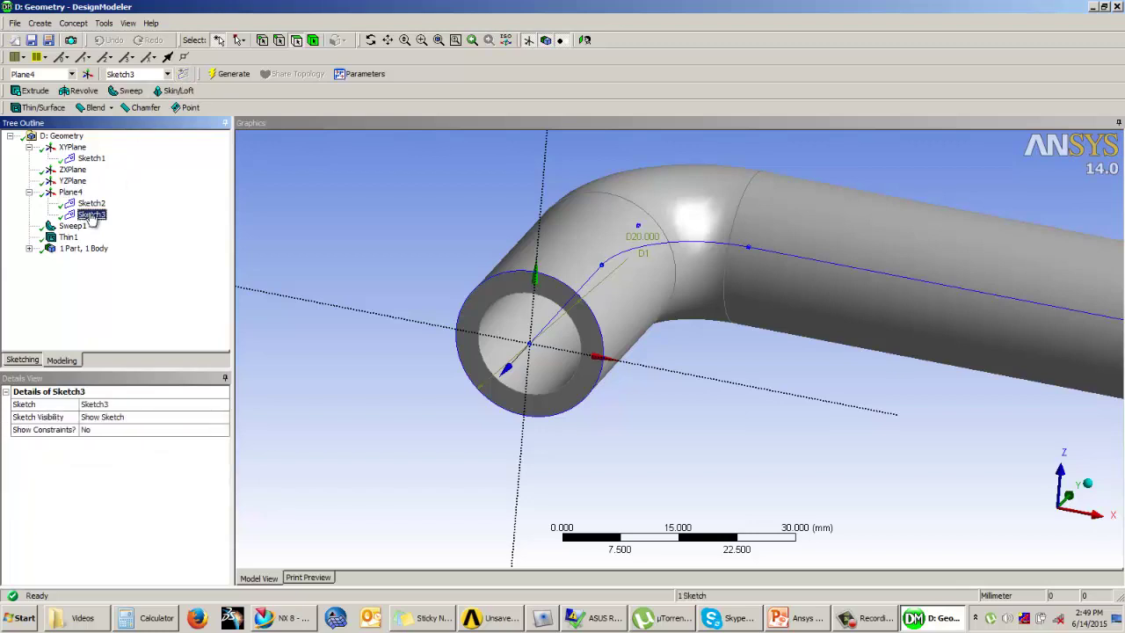
# Step: Sketch two concentric circles, about 27.5 mm and 13.3 mm in diameter, centred at Plane4's origin in Sketch3
pyautogui.click(23, 360)
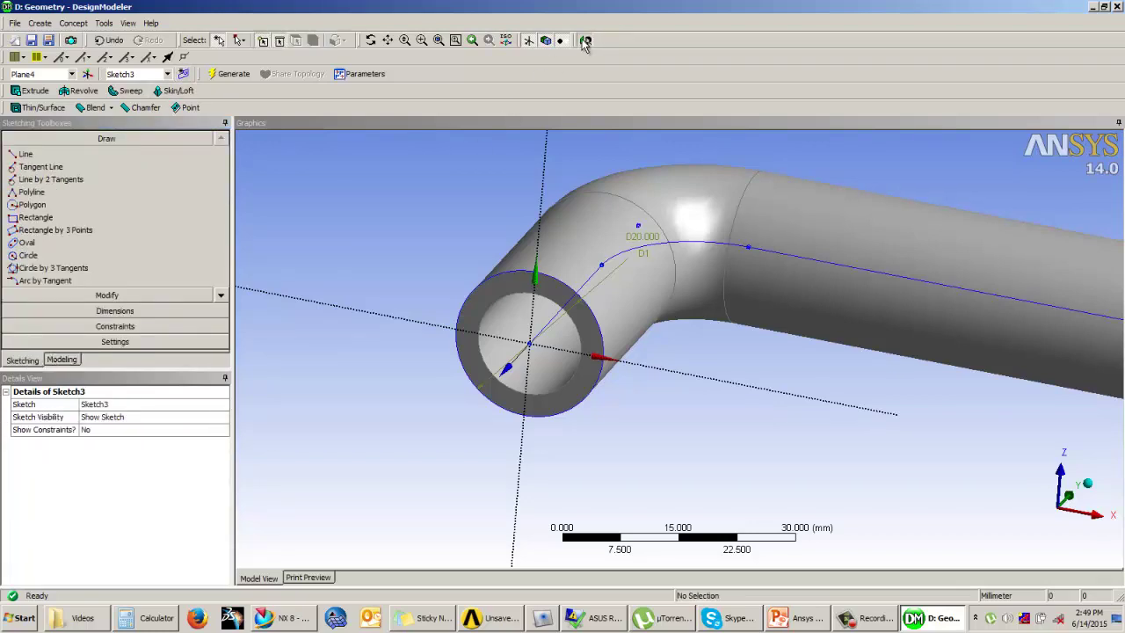
pyautogui.click(586, 41)
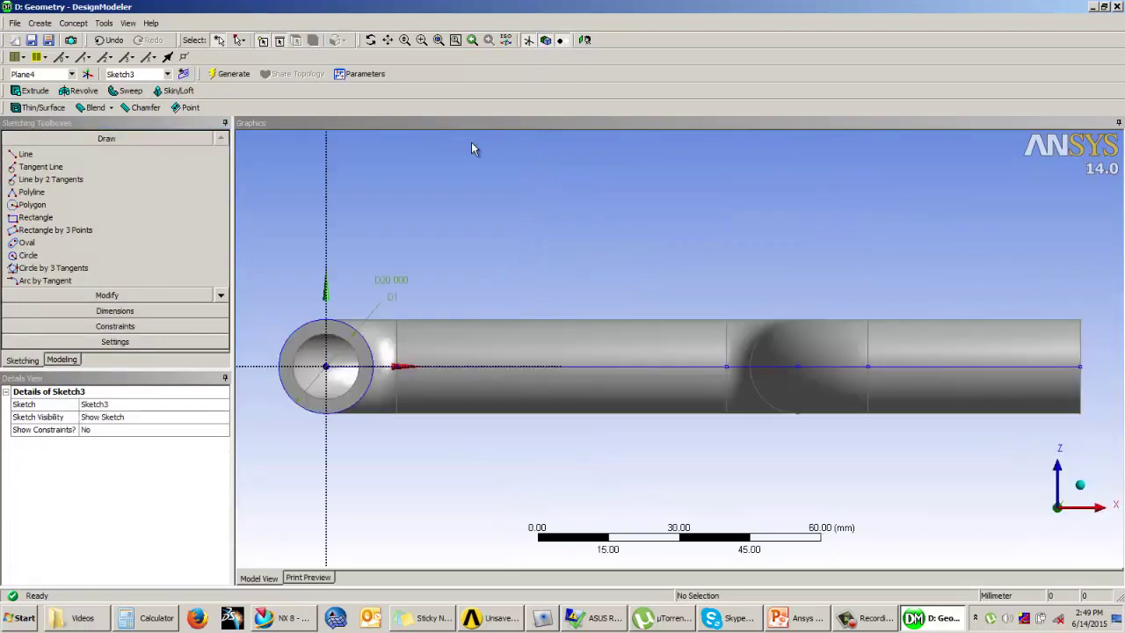
pyautogui.click(28, 255)
pyautogui.click(325, 366)
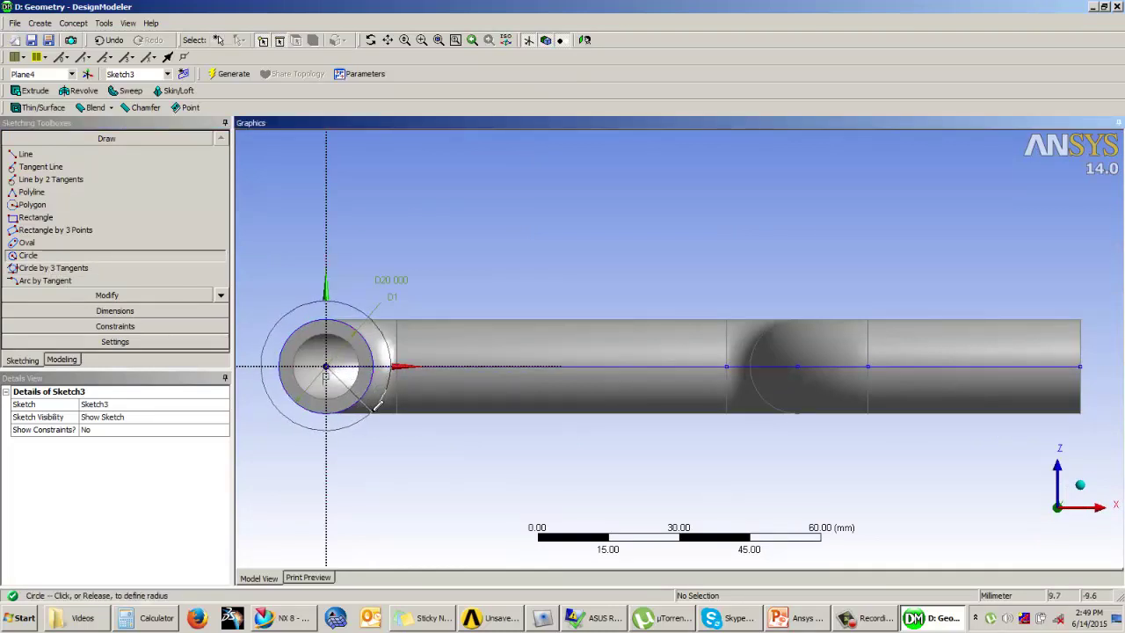
pyautogui.click(378, 405)
pyautogui.click(325, 366)
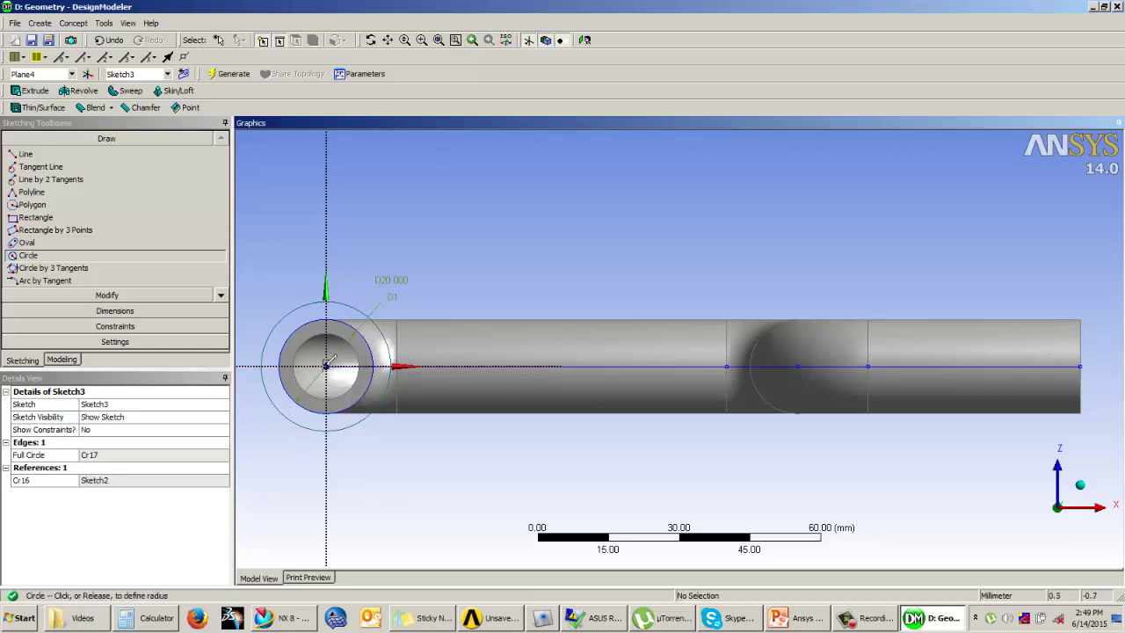
pyautogui.click(315, 335)
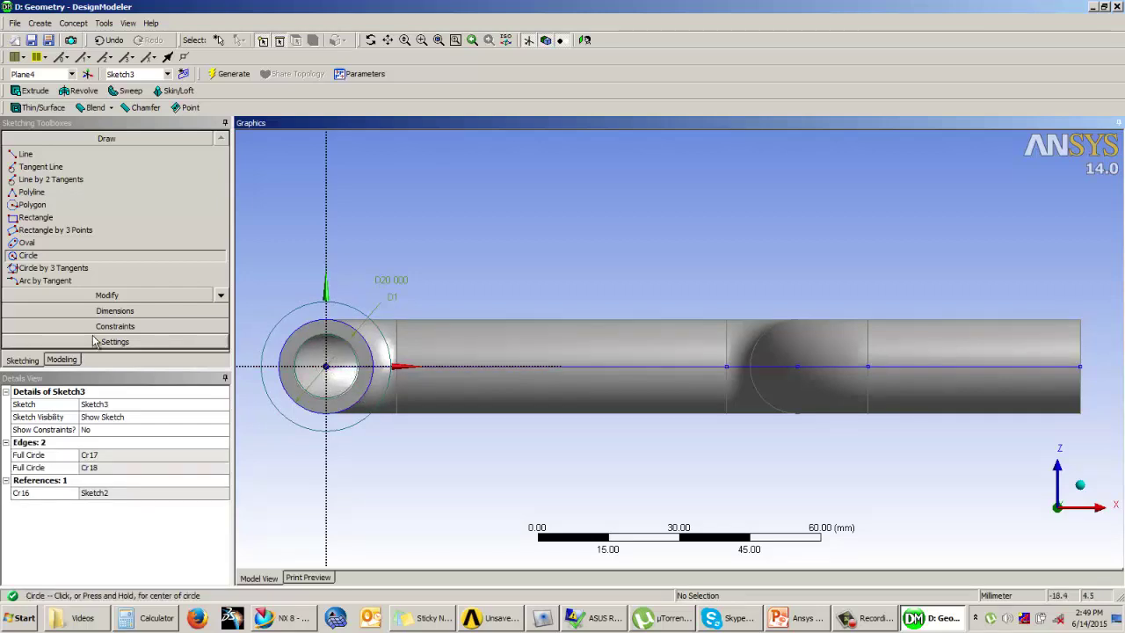
# Step: Dimension the outer circle's diameter and set it to 30 mm
pyautogui.click(181, 311)
pyautogui.click(285, 324)
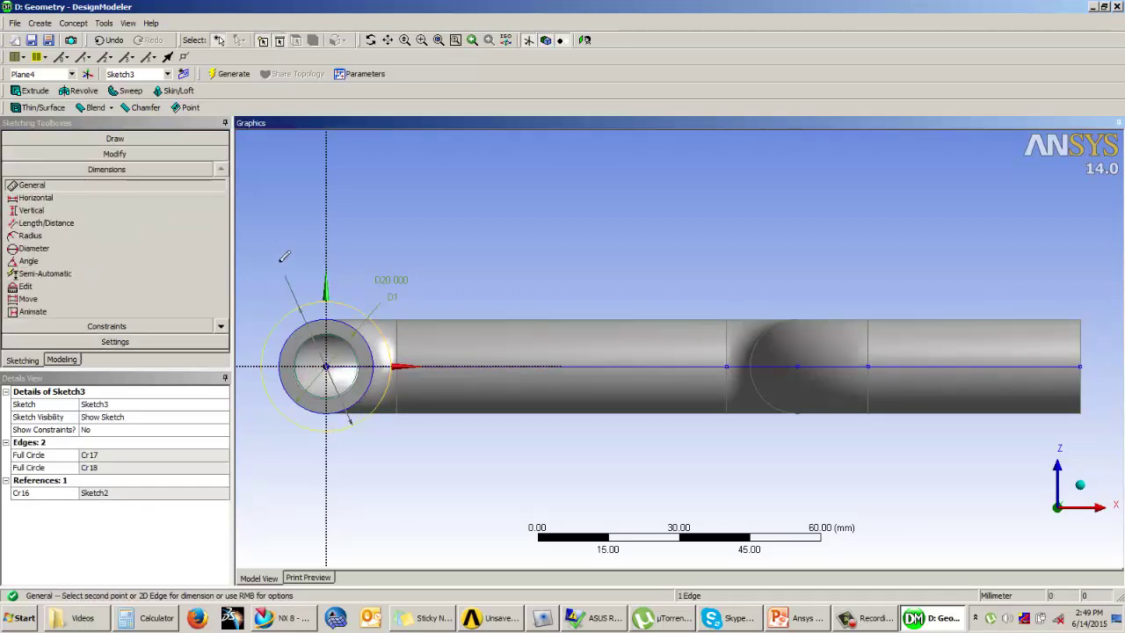
pyautogui.click(281, 264)
pyautogui.click(128, 453)
pyautogui.write('30')
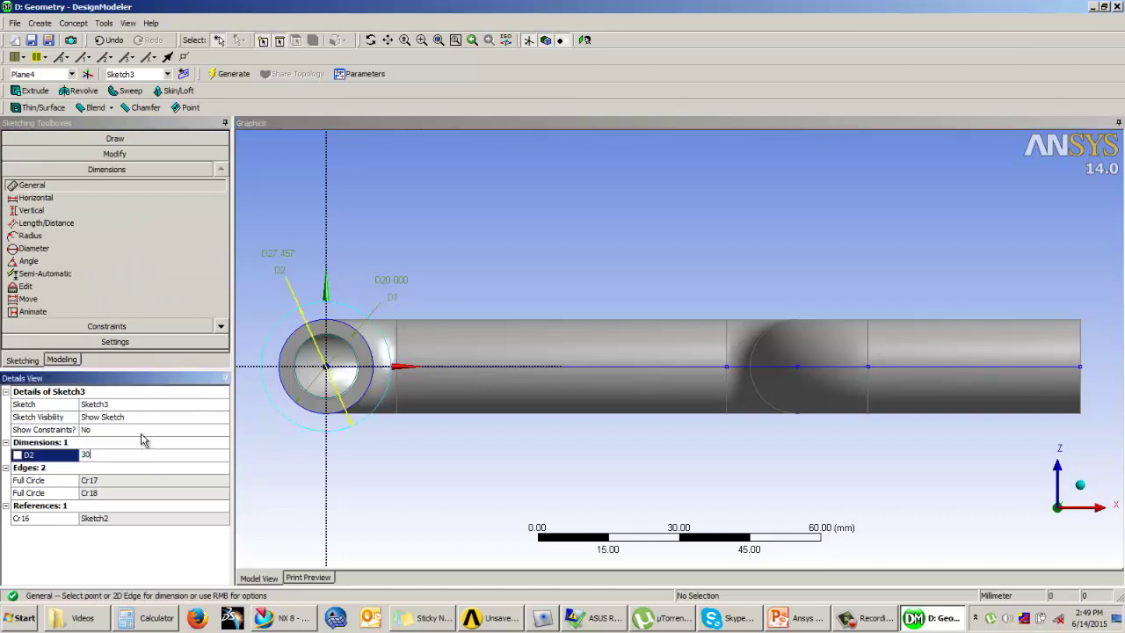
pyautogui.press('Return')
# Step: Dimension the inner circle's diameter and set it to 14 mm
pyautogui.click(316, 343)
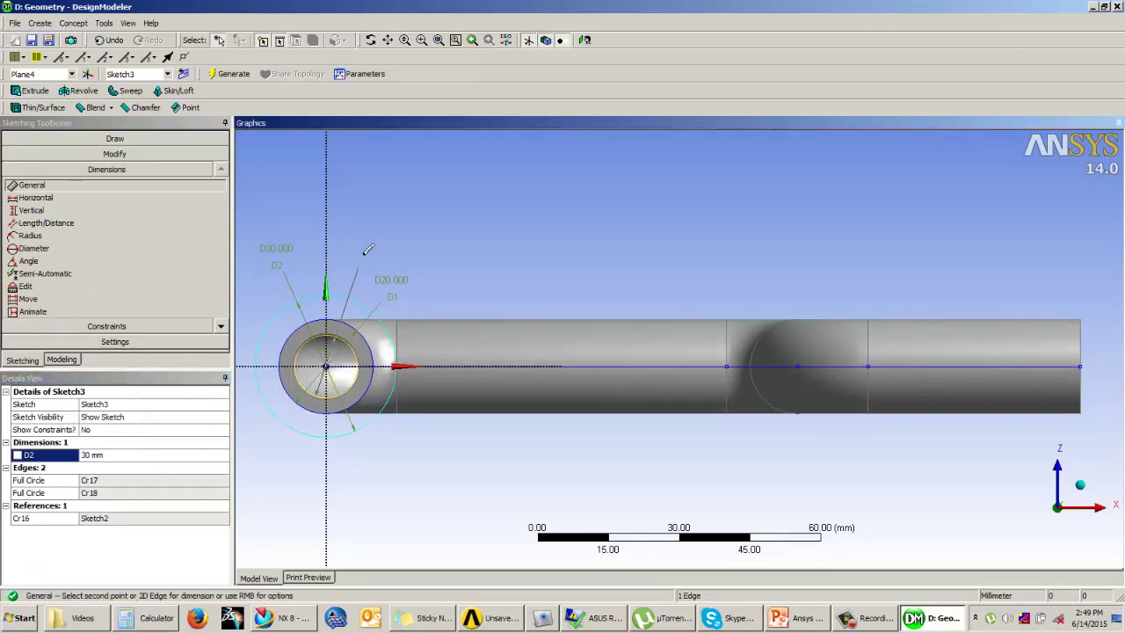
pyautogui.click(356, 269)
pyautogui.click(94, 468)
pyautogui.write('1')
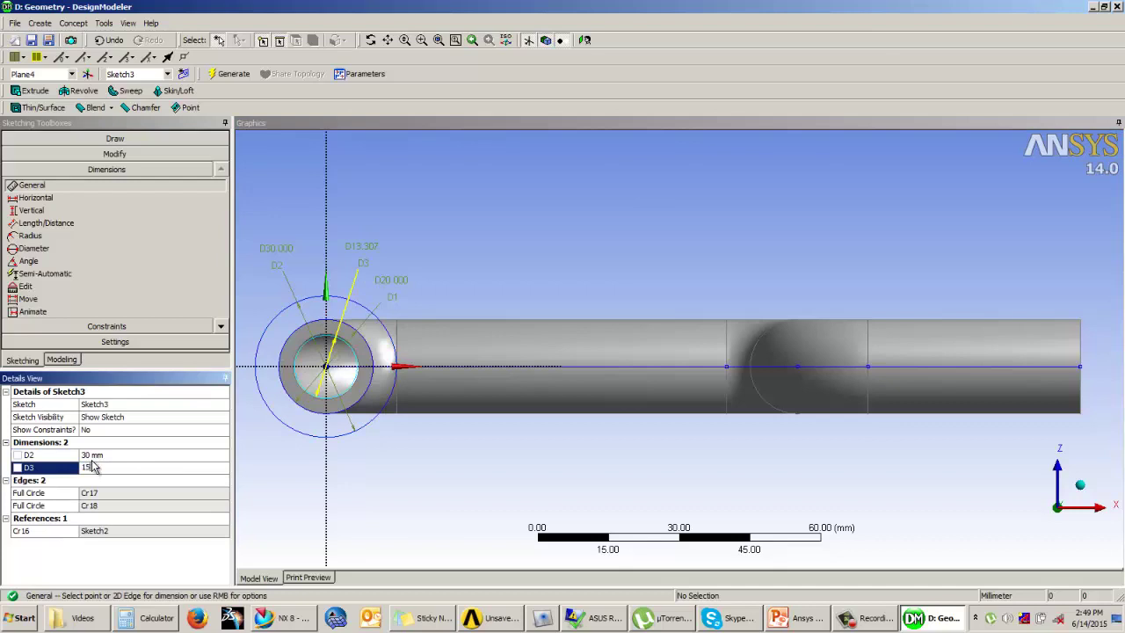
pyautogui.write('5')
pyautogui.press('Return')
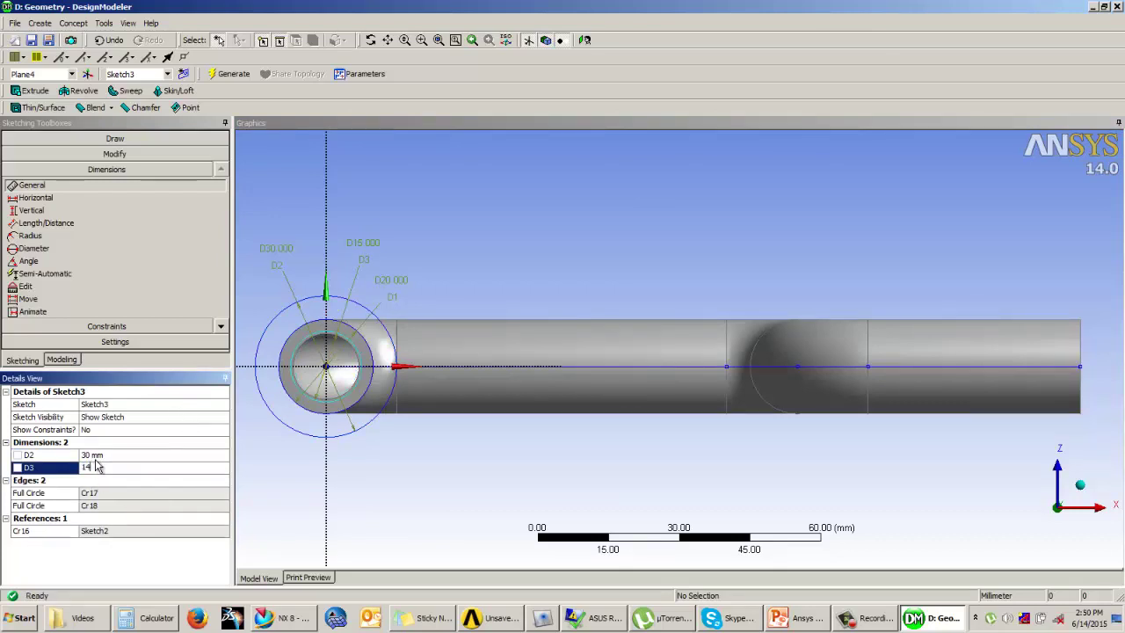
pyautogui.press('Return')
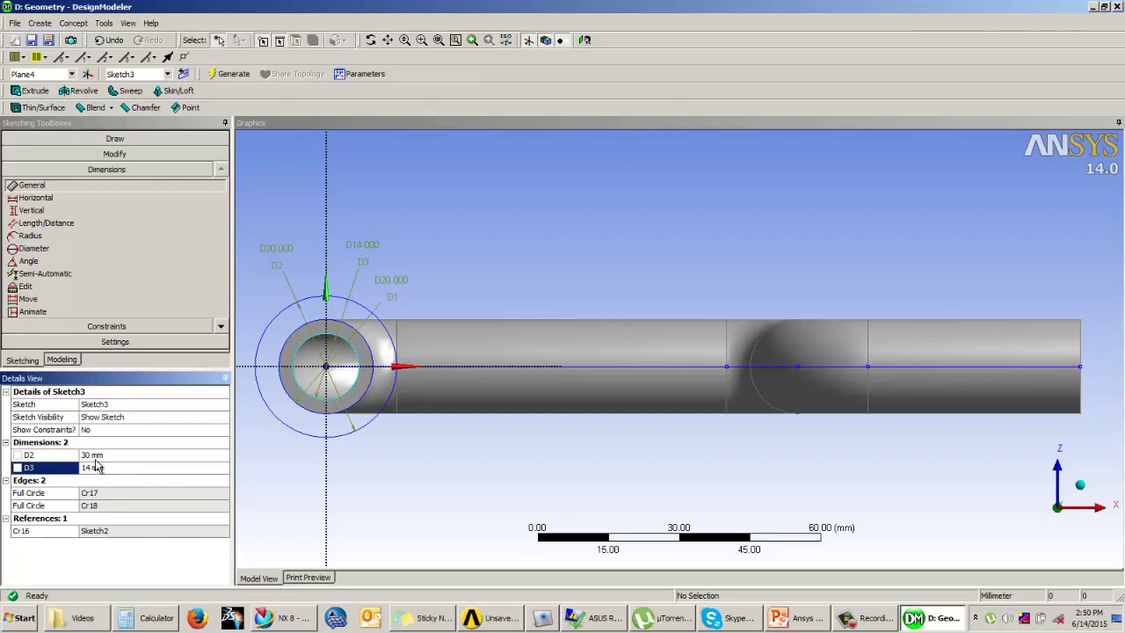
# Step: Extrude Sketch3 with a depth of 5 mm using Add Material and generate the flange at the pipe's end
pyautogui.click(63, 360)
pyautogui.moveTo(448, 277); pyautogui.dragTo(426, 308, button='middle')
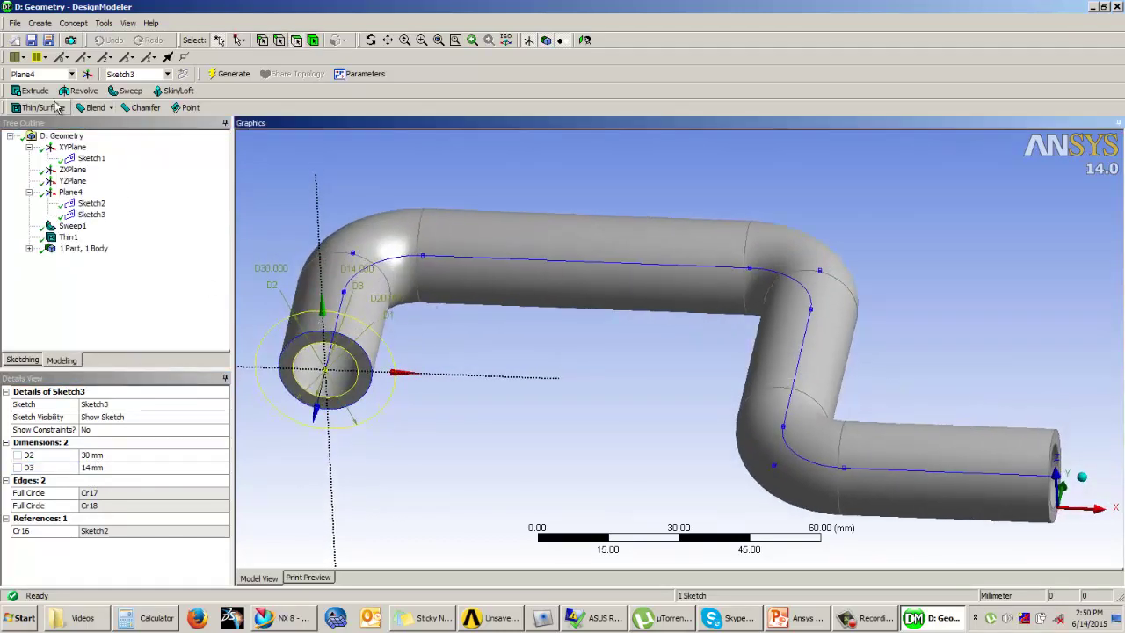
pyautogui.click(35, 90)
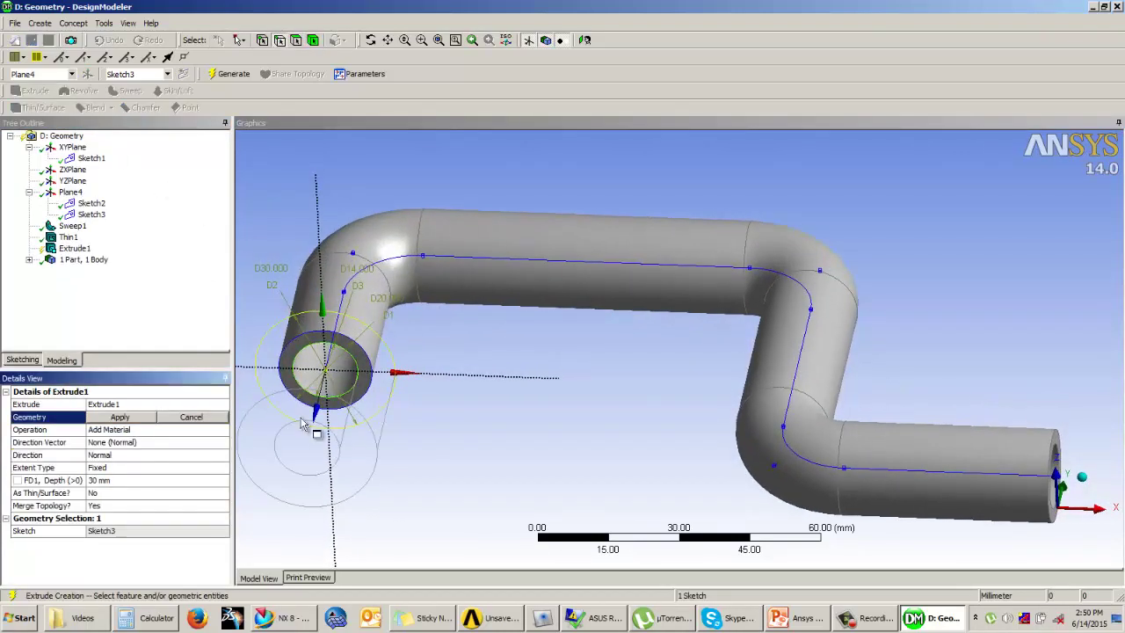
pyautogui.click(145, 418)
pyautogui.click(120, 480)
pyautogui.write('5')
pyautogui.press('Return')
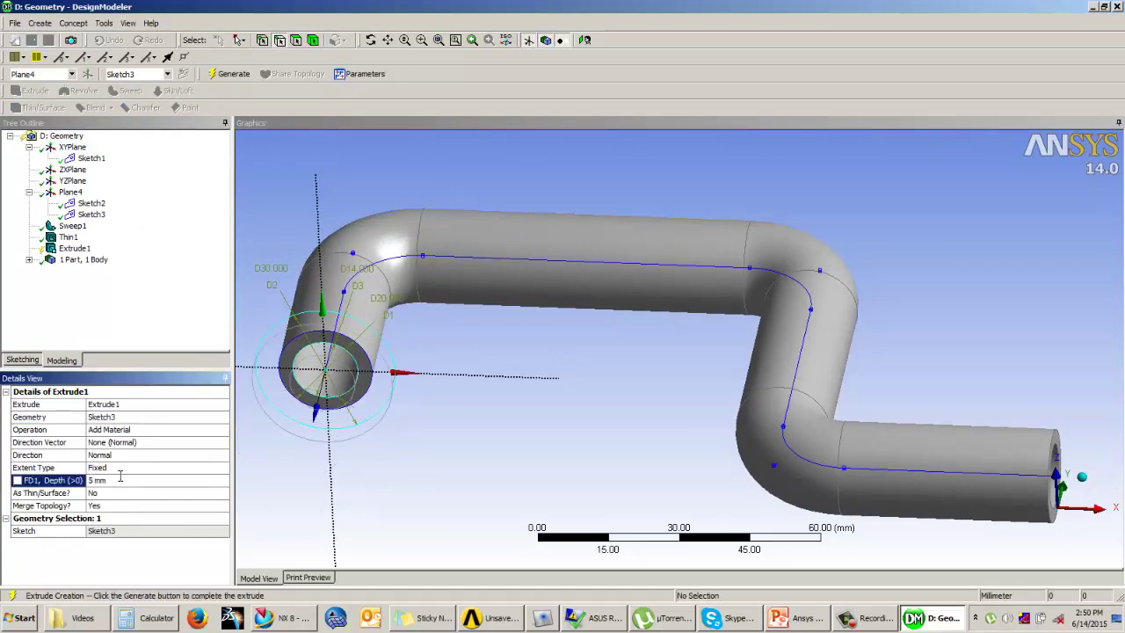
pyautogui.click(231, 74)
pyautogui.moveTo(440, 326); pyautogui.dragTo(800, 437, button='middle')
pyautogui.moveTo(641, 253); pyautogui.dragTo(712, 231, button='middle')
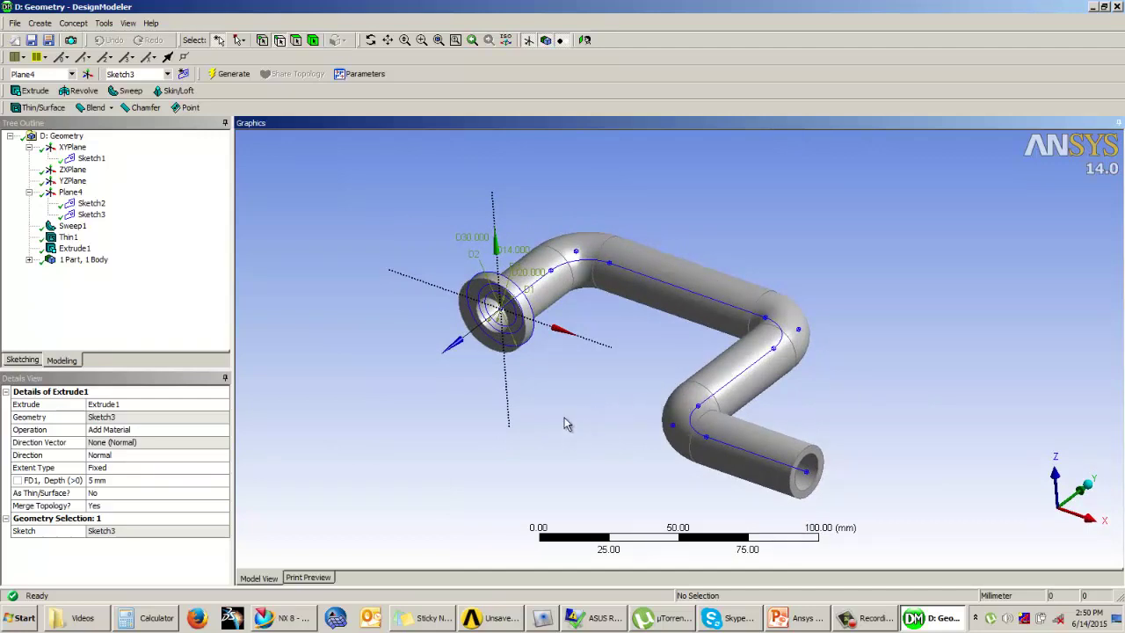
pyautogui.click(121, 314)
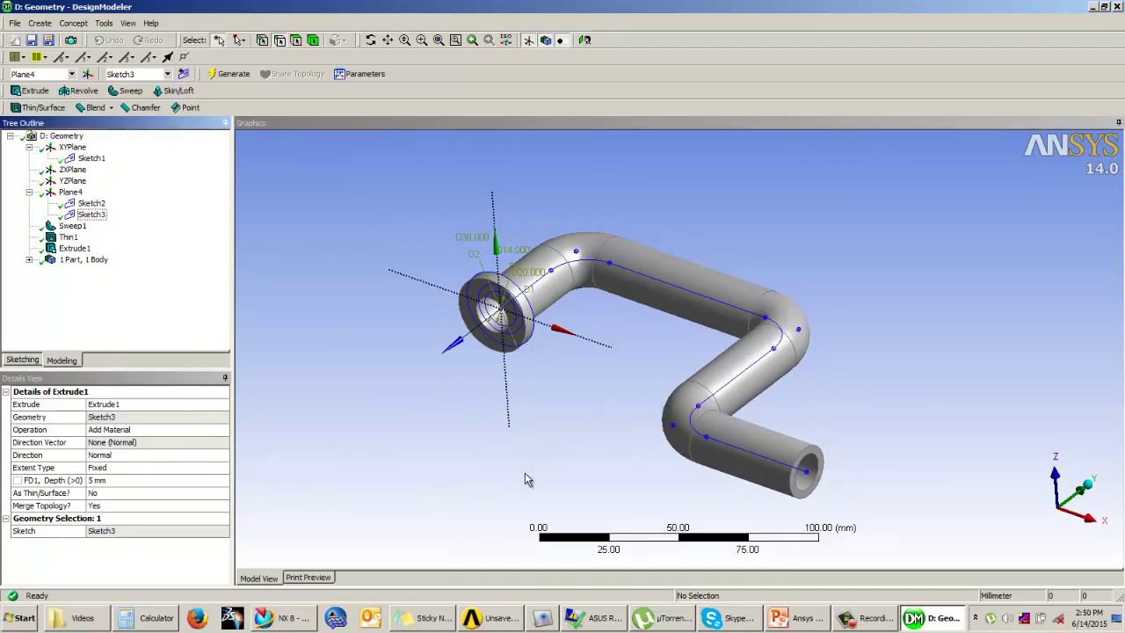